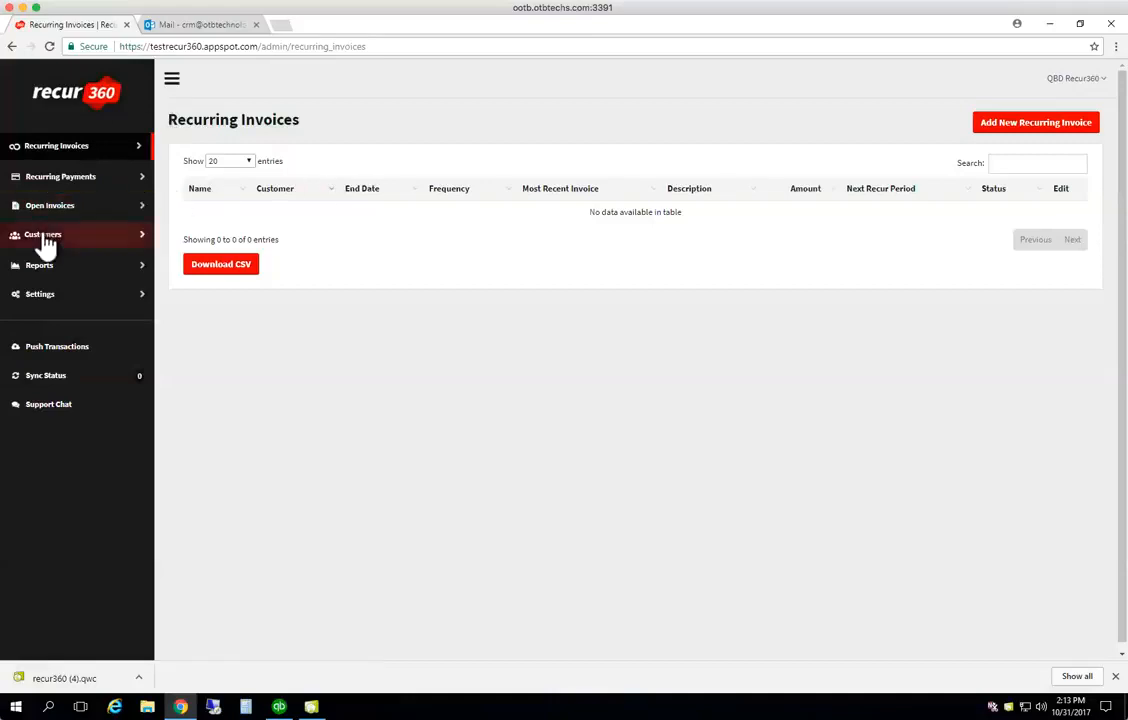
# Go to the Recurring Invoices list and open the Add new Recurring Invoice form
pyautogui.click(53, 150)
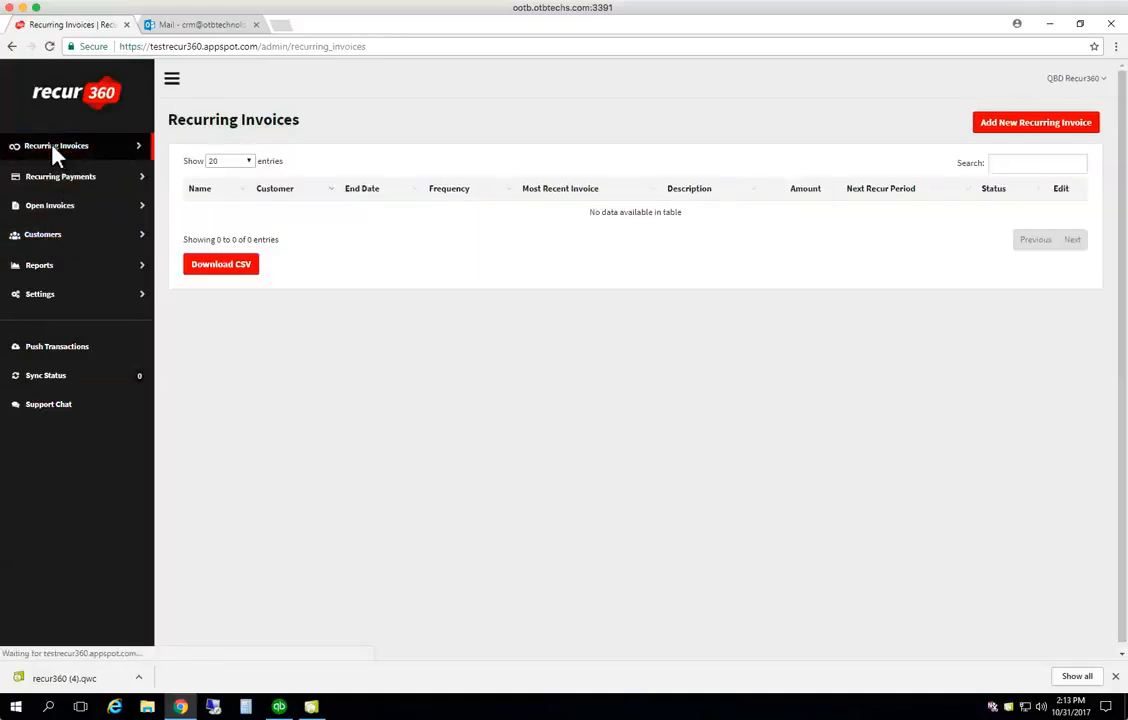
pyautogui.click(1038, 128)
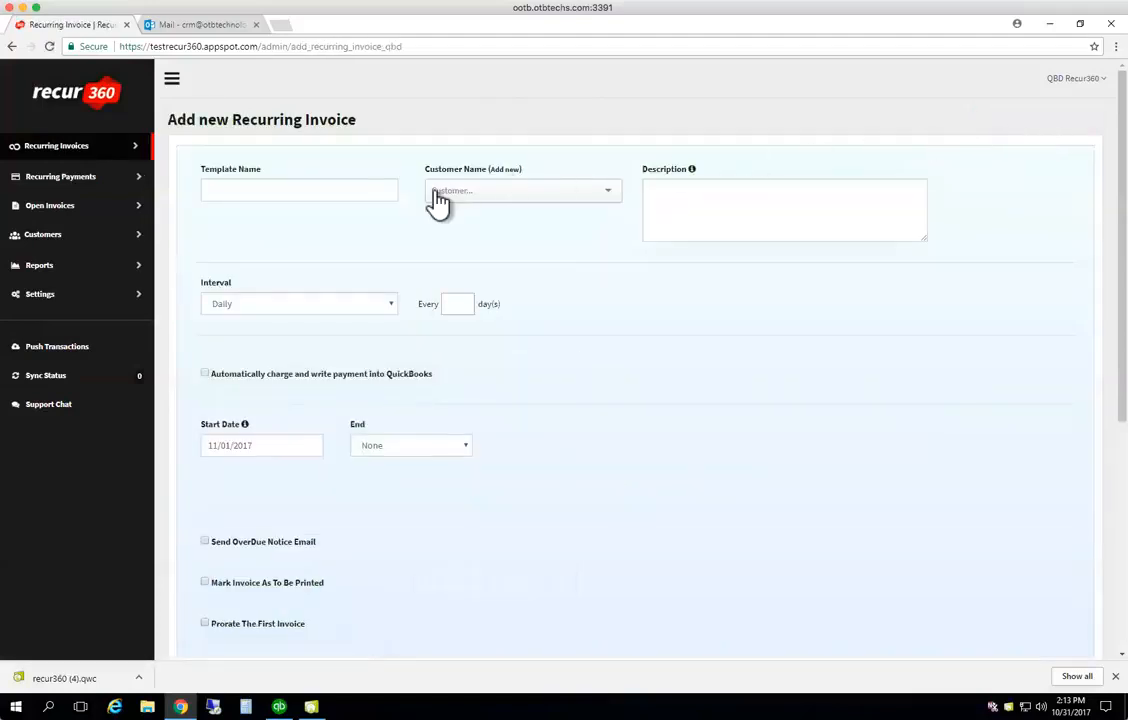
# Name the template ADMIN FEE and assign it to customer OTB-01
pyautogui.click(364, 191)
pyautogui.click(662, 186)
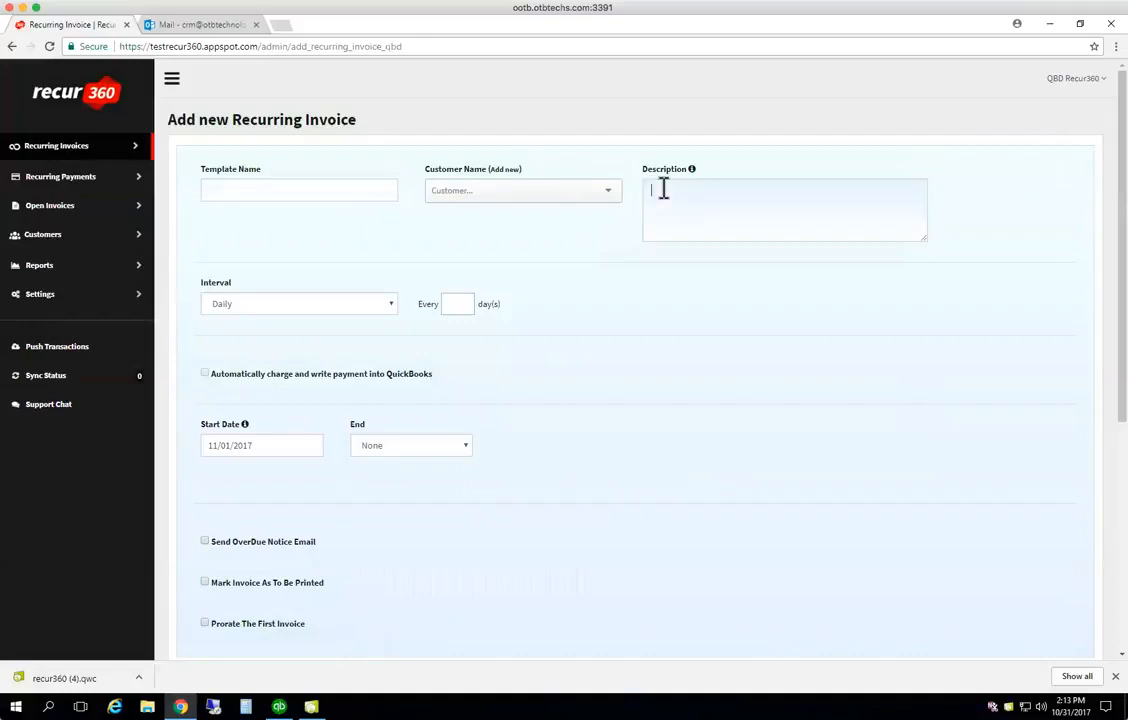
pyautogui.click(368, 190)
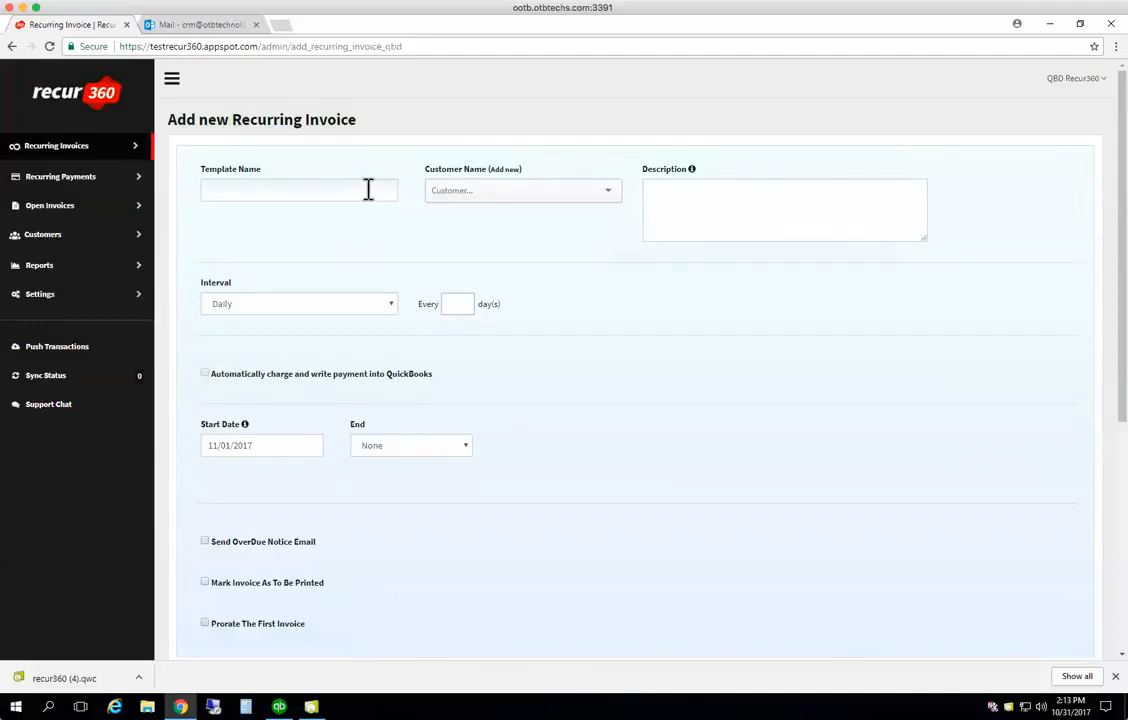
pyautogui.write('ADMIN FEE')
pyautogui.click(468, 190)
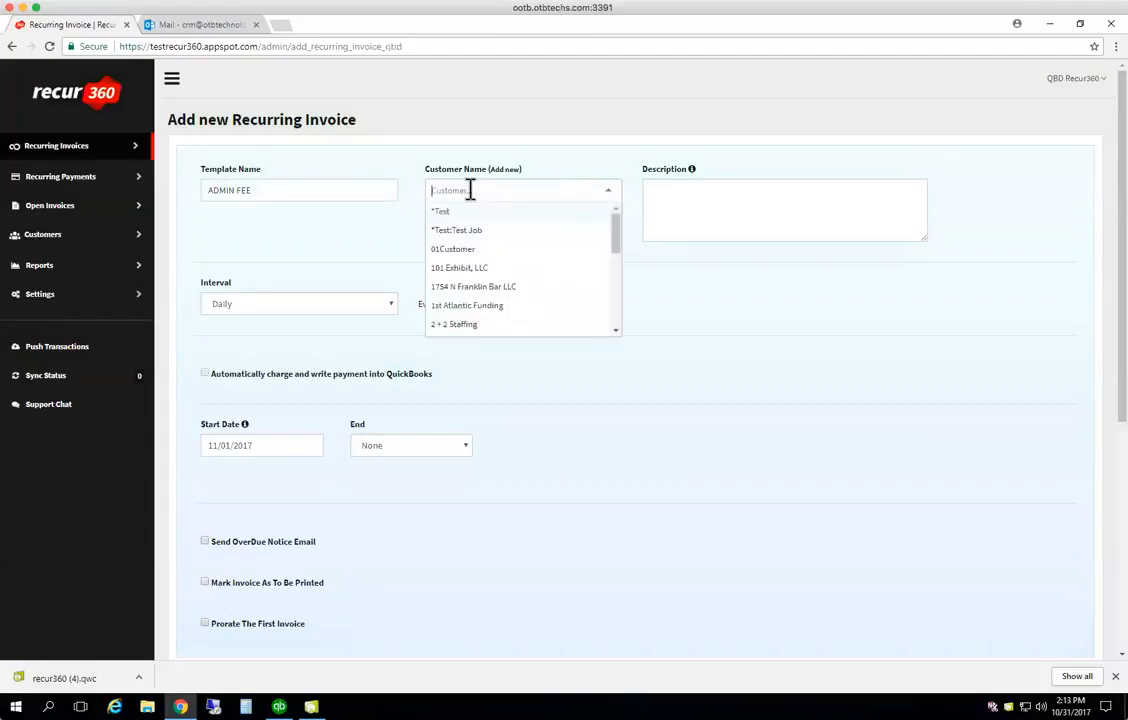
pyautogui.write('otb-01')
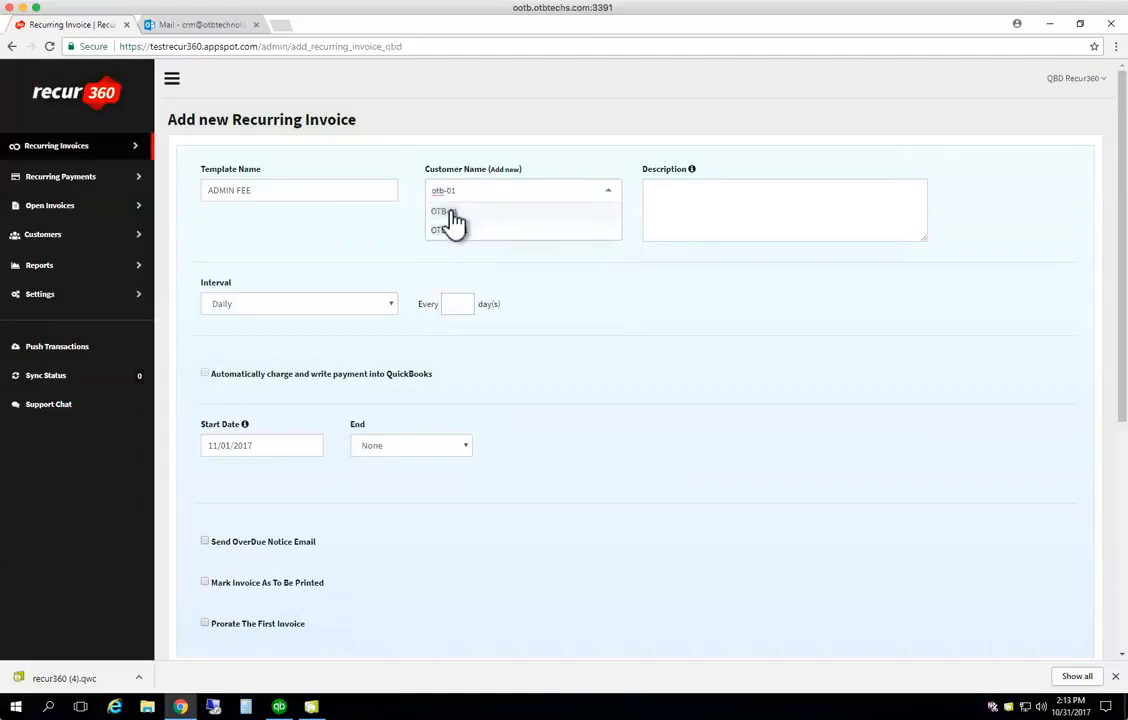
pyautogui.click(455, 221)
# Enter Monthly Admin Fee as the invoice description
pyautogui.click(672, 189)
pyautogui.write('MOnthly')
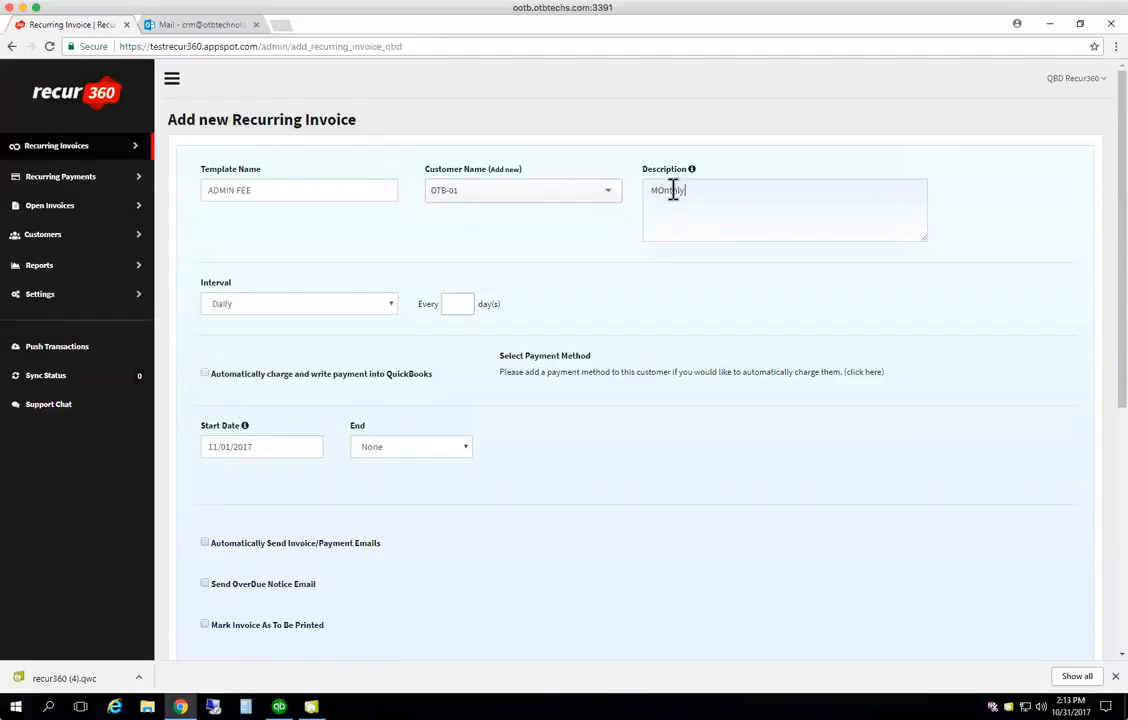
pyautogui.press('BackSpace')
pyautogui.press('BackSpace')
pyautogui.press('BackSpace')
pyautogui.press('BackSpace')
pyautogui.write('onthly Admin Fee')
pyautogui.click(391, 303)
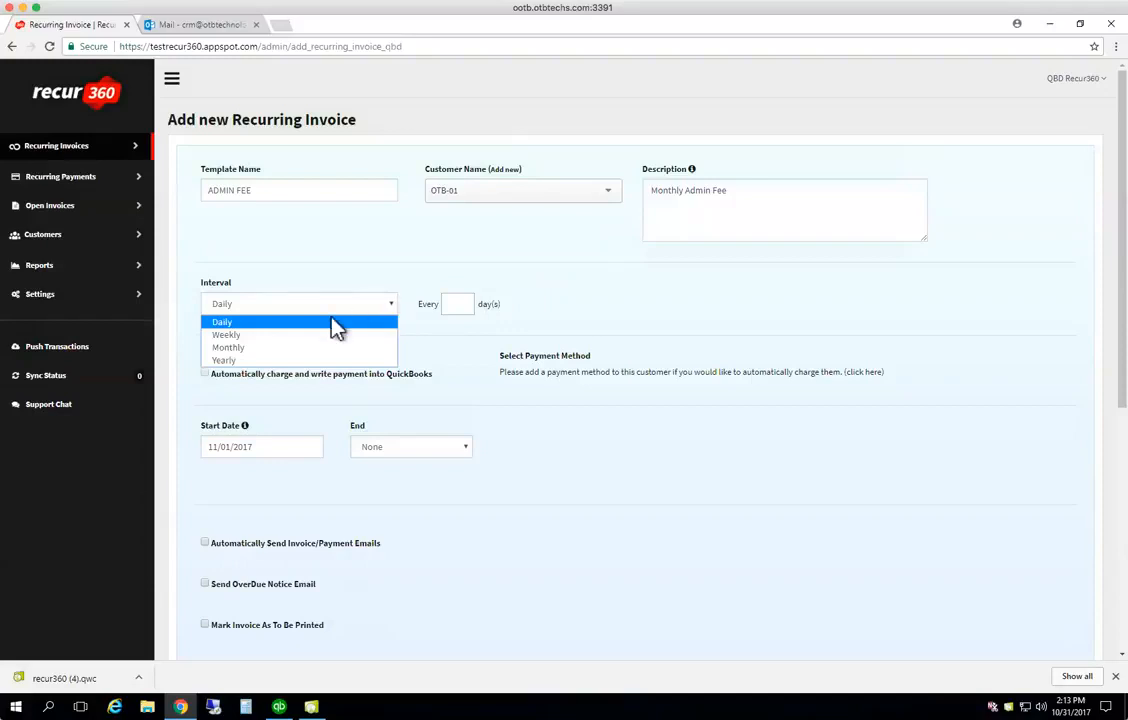
# Try a monthly recurrence every 2 months on the 5th day
pyautogui.click(256, 346)
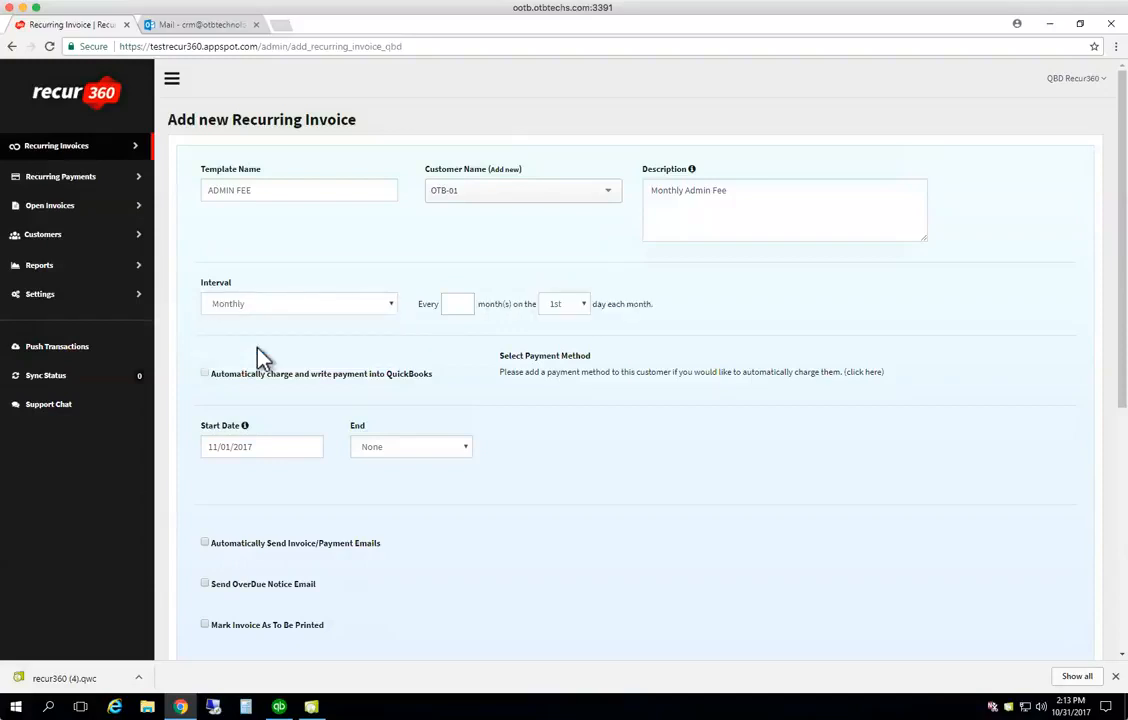
pyautogui.click(454, 304)
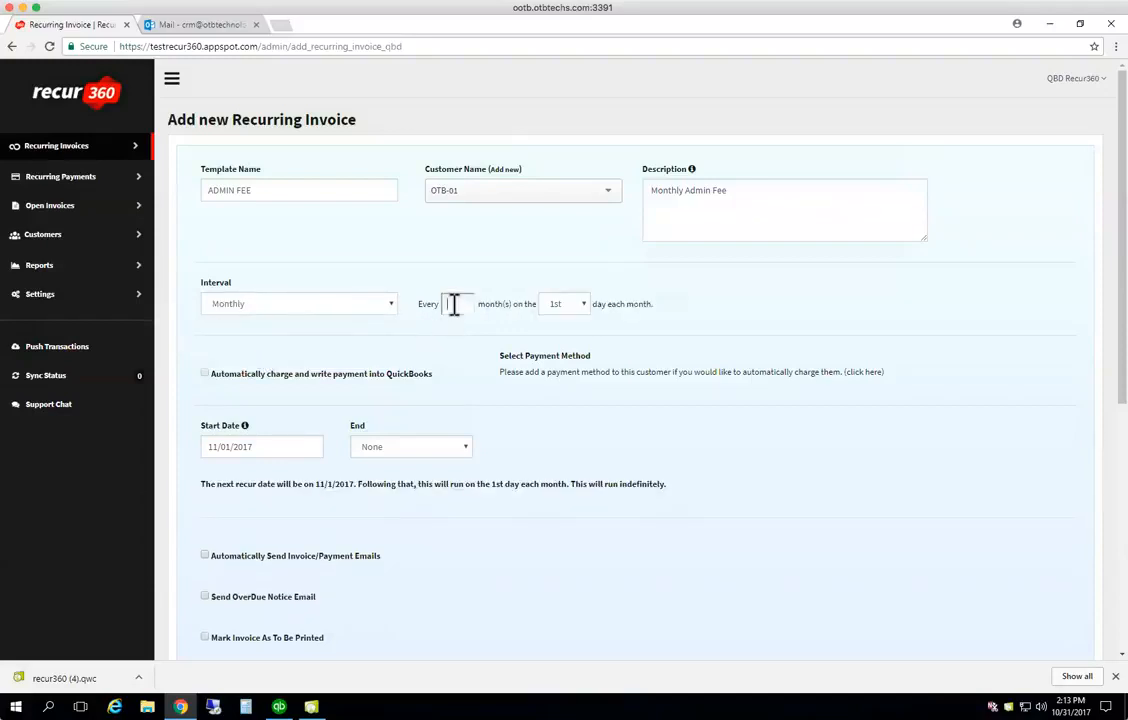
pyautogui.write('1')
pyautogui.moveTo(456, 303); pyautogui.dragTo(431, 306)
pyautogui.write('2')
pyautogui.click(584, 308)
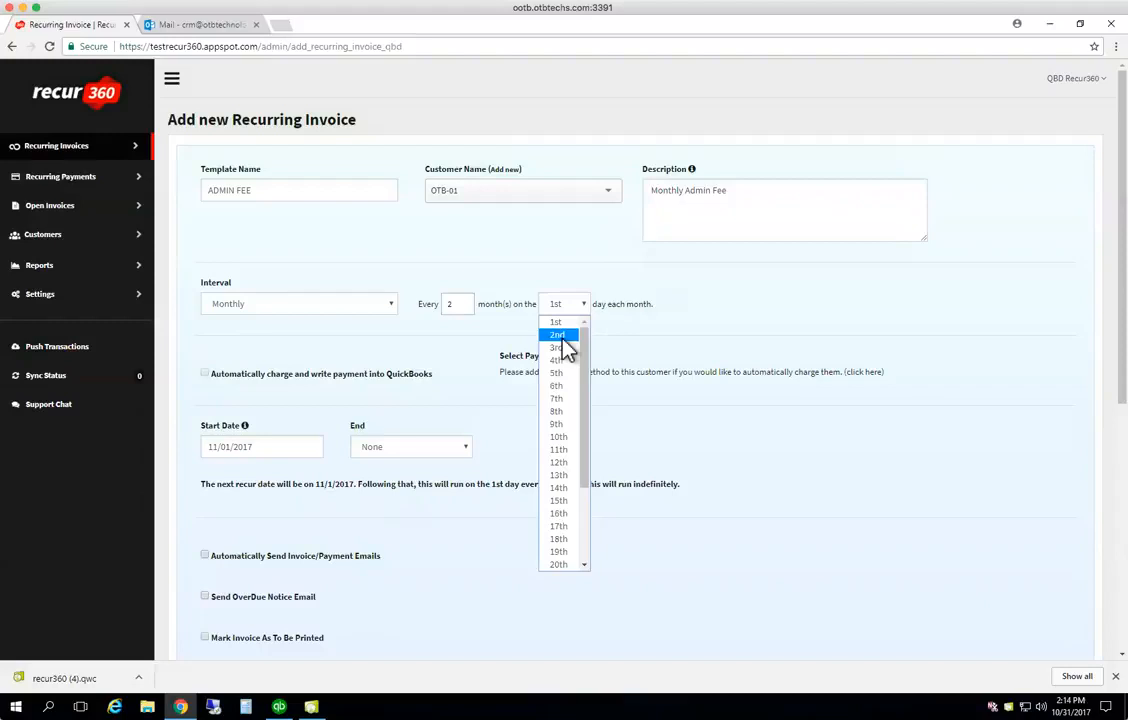
pyautogui.click(561, 373)
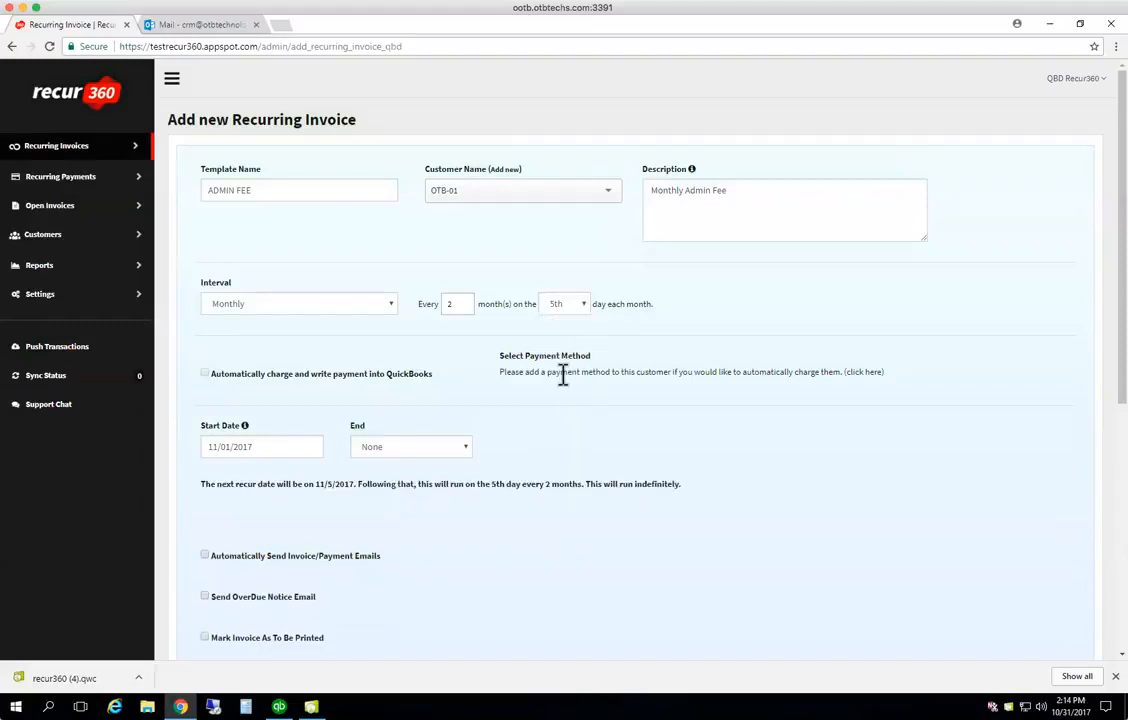
# Try daily recurrence every 1 day, then weekly every 3 weeks on Tuesday
pyautogui.click(391, 304)
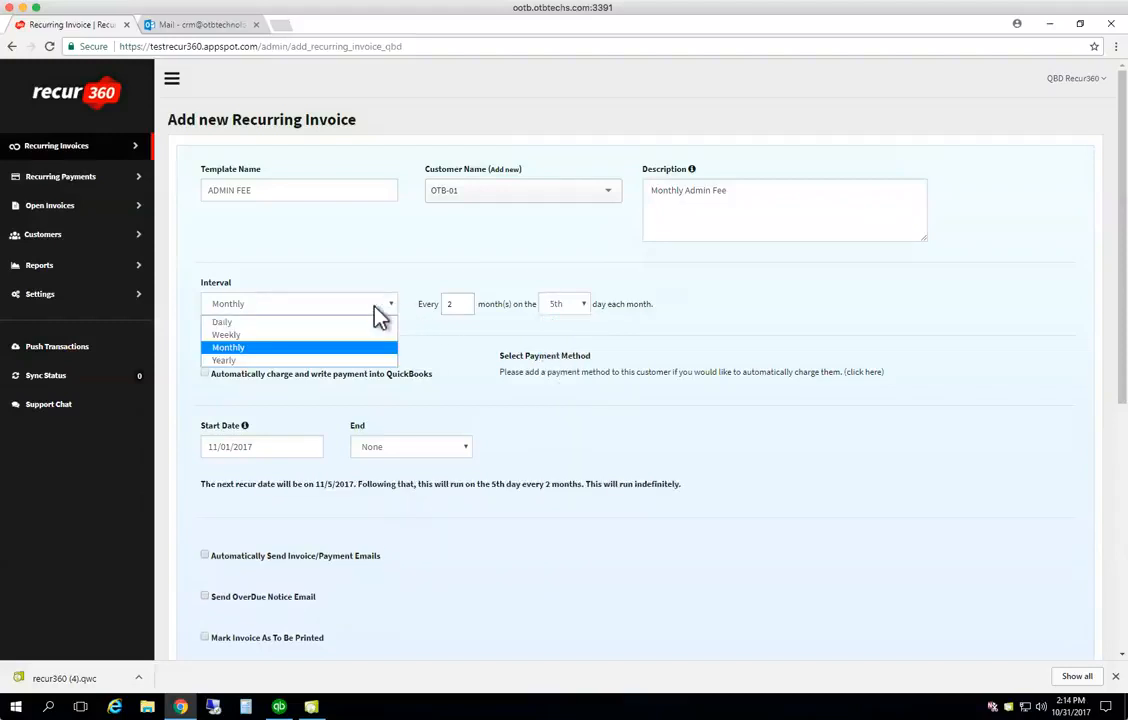
pyautogui.click(345, 321)
pyautogui.click(455, 306)
pyautogui.write('1')
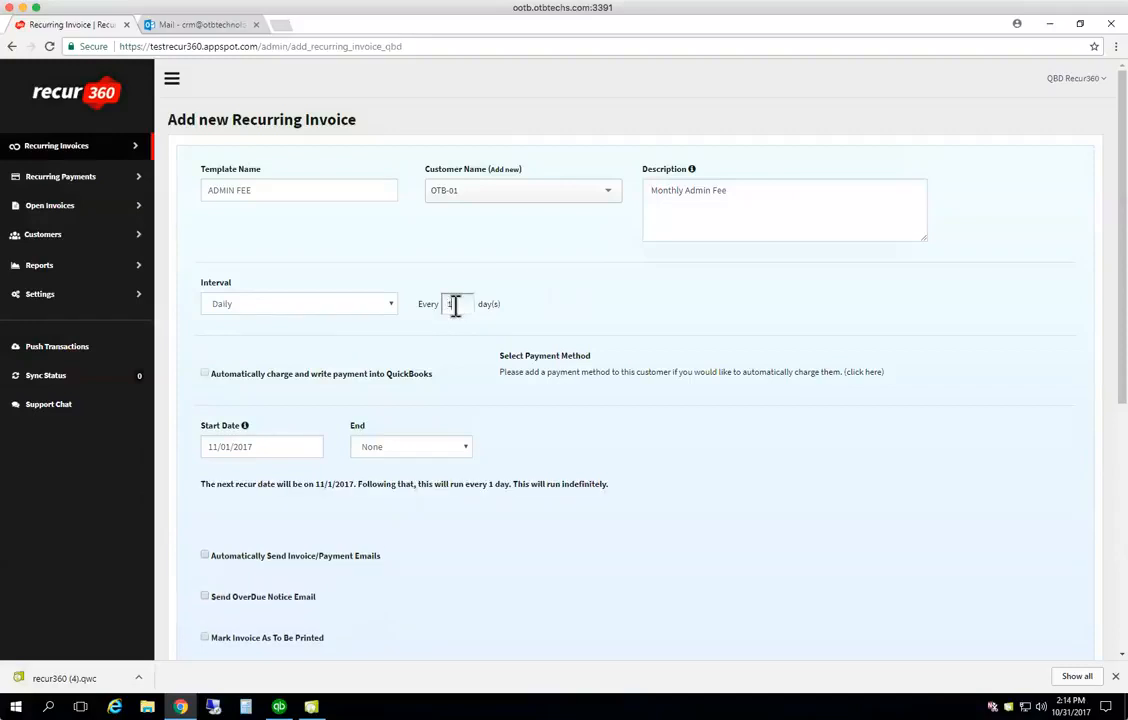
pyautogui.click(390, 308)
pyautogui.click(362, 345)
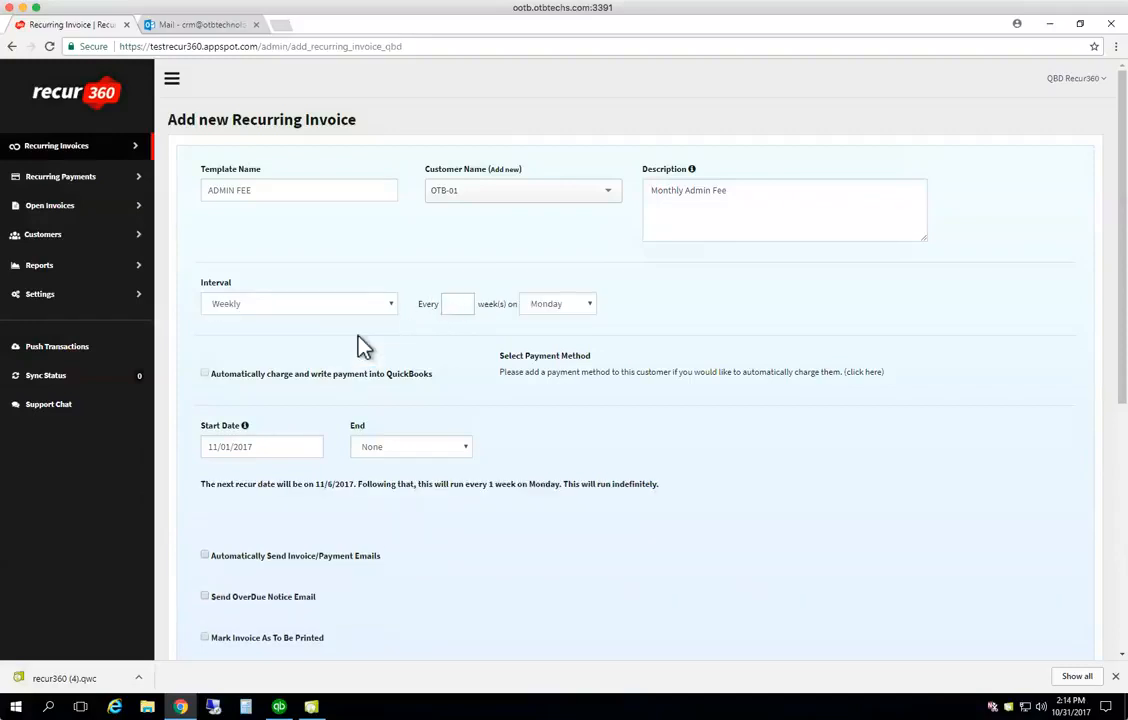
pyautogui.click(456, 305)
pyautogui.write('1')
pyautogui.moveTo(455, 305); pyautogui.dragTo(447, 305)
pyautogui.write('3')
pyautogui.click(572, 312)
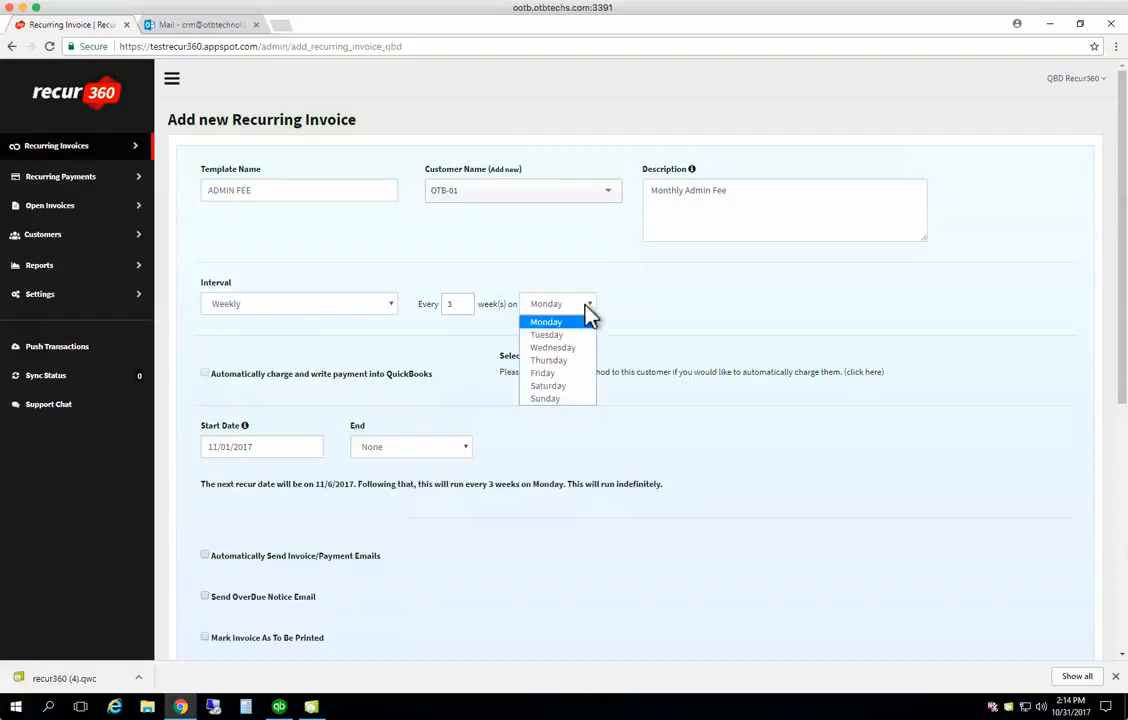
pyautogui.click(550, 336)
# Settle on monthly recurrence, every 1 month on the 1st day
pyautogui.click(393, 303)
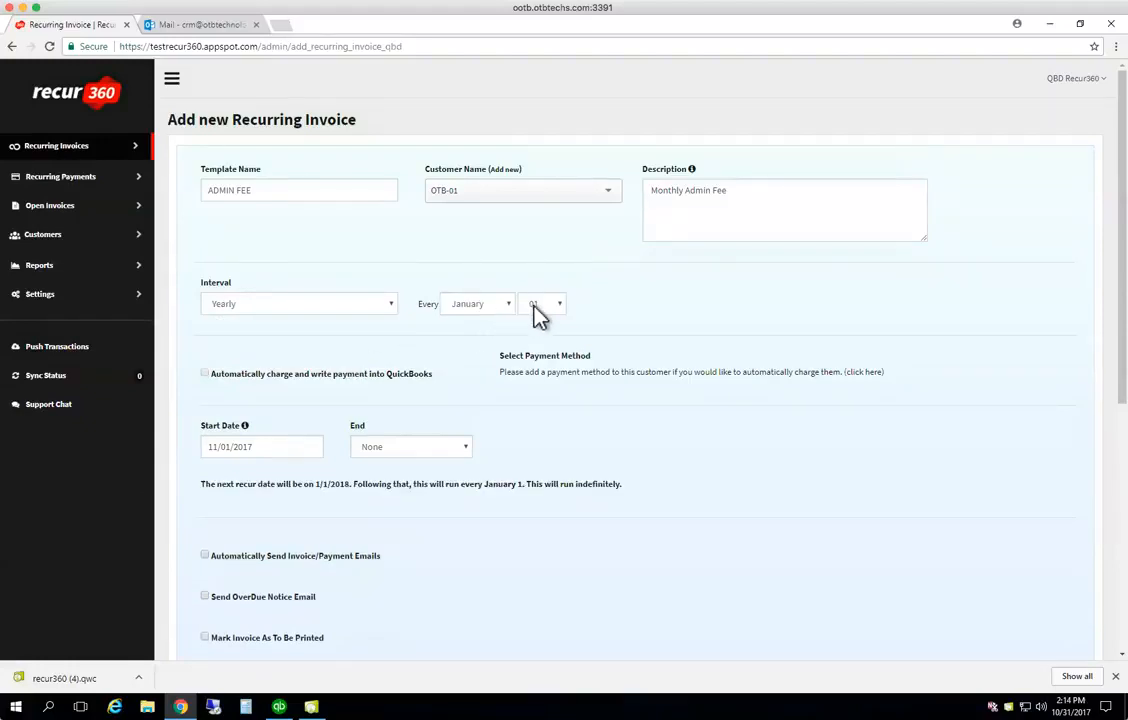
pyautogui.click(365, 312)
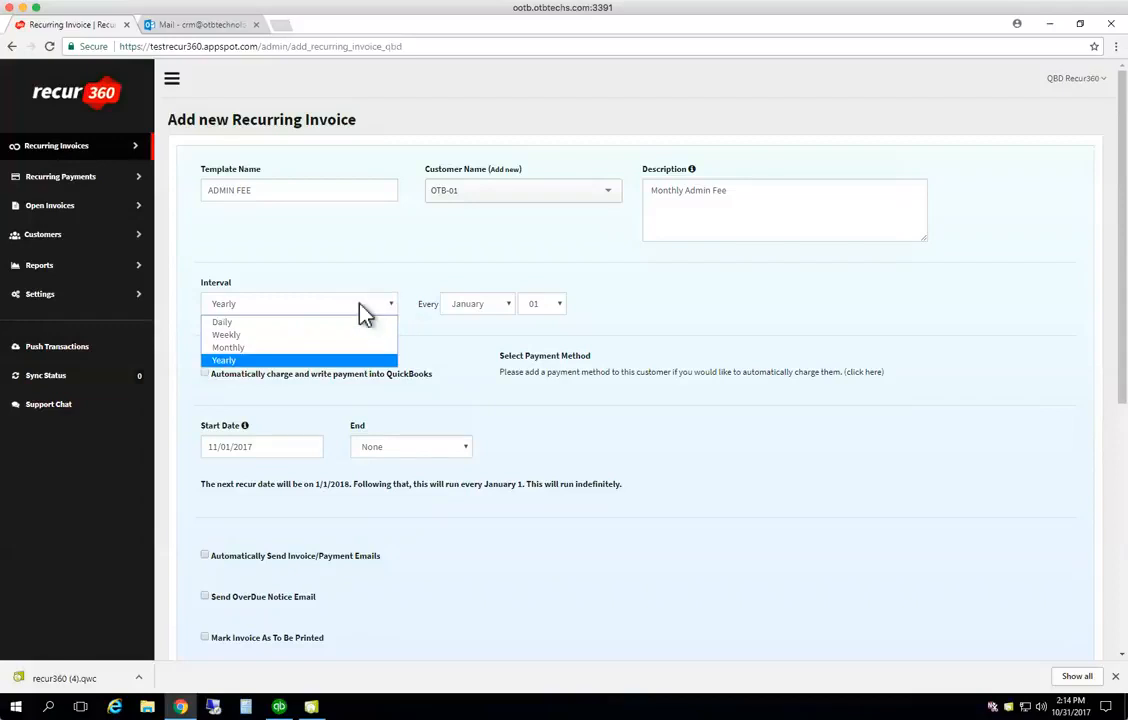
pyautogui.click(233, 347)
pyautogui.doubleClick(447, 305)
pyautogui.write('1')
pyautogui.click(584, 308)
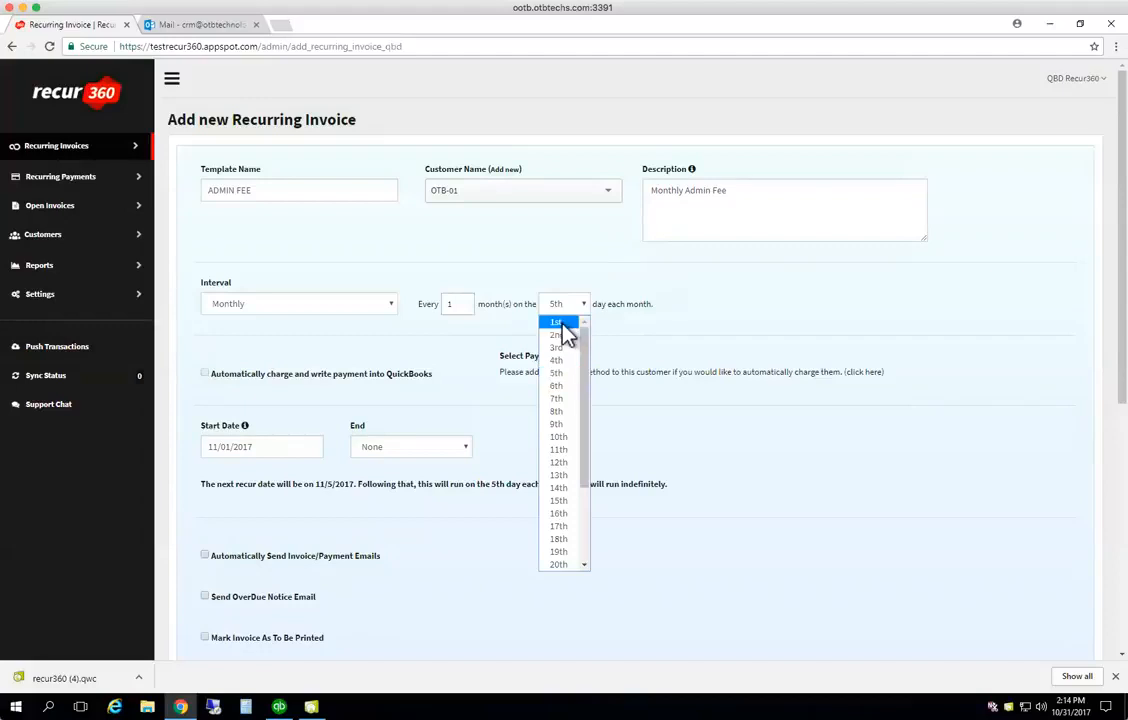
pyautogui.click(568, 322)
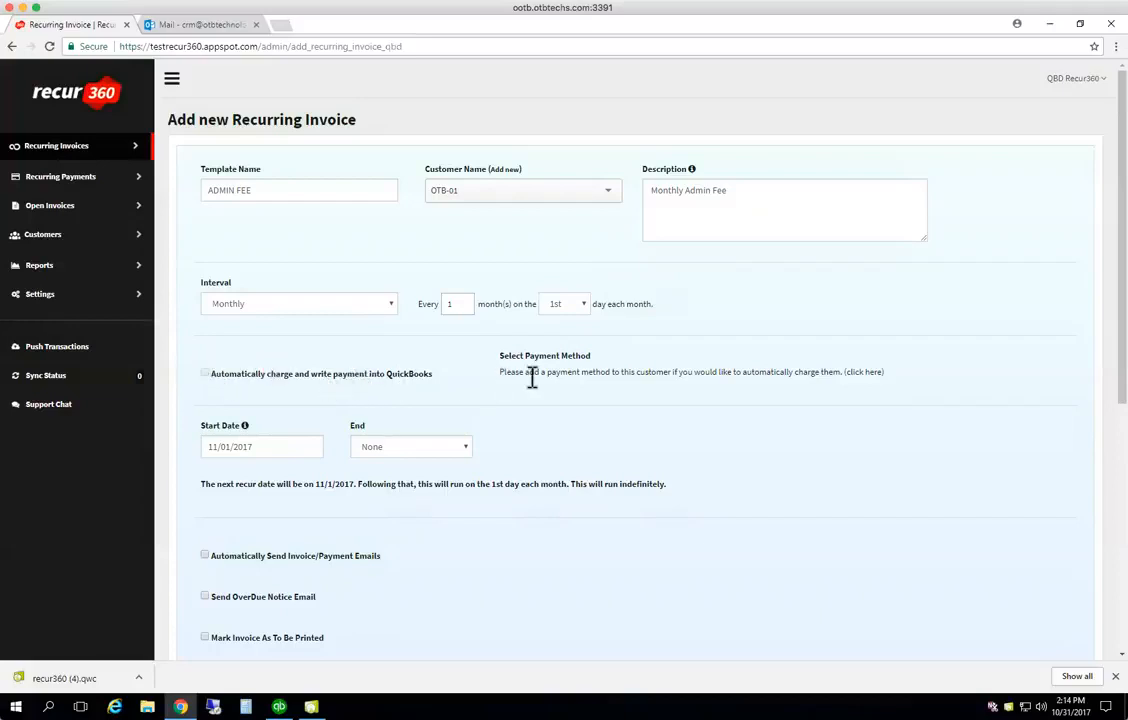
# Try ending the recurrence after 5 occurrences
pyautogui.scroll(-1, 532, 378)
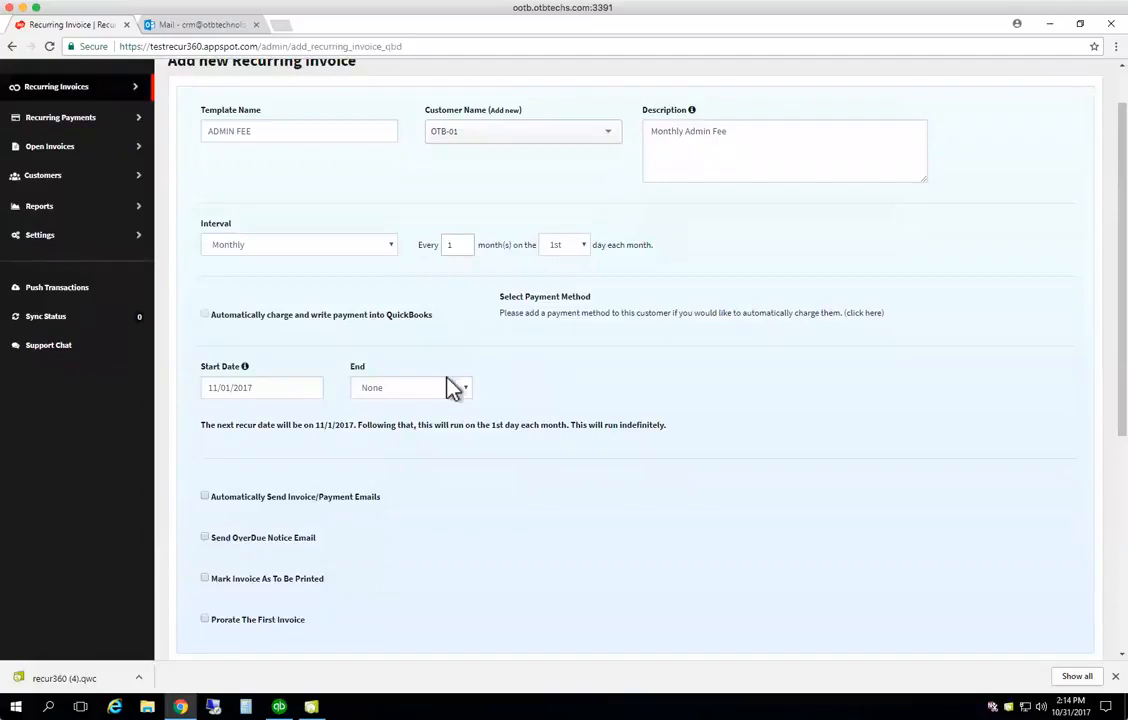
pyautogui.scroll(-1, 285, 383)
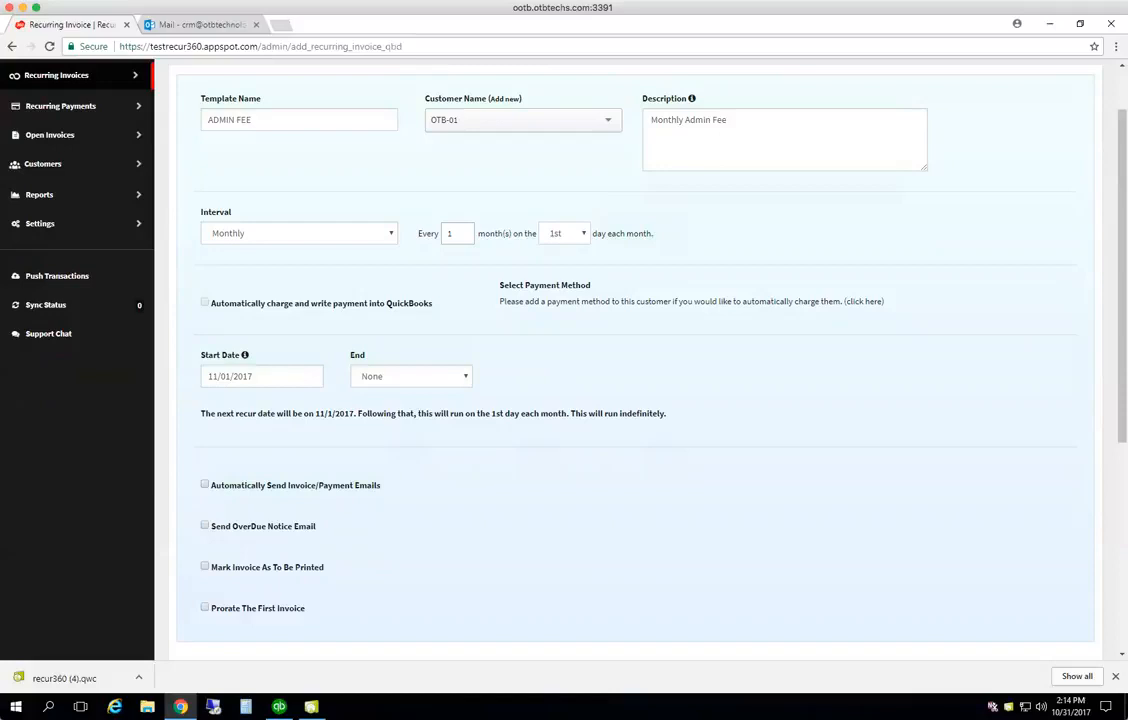
pyautogui.click(466, 385)
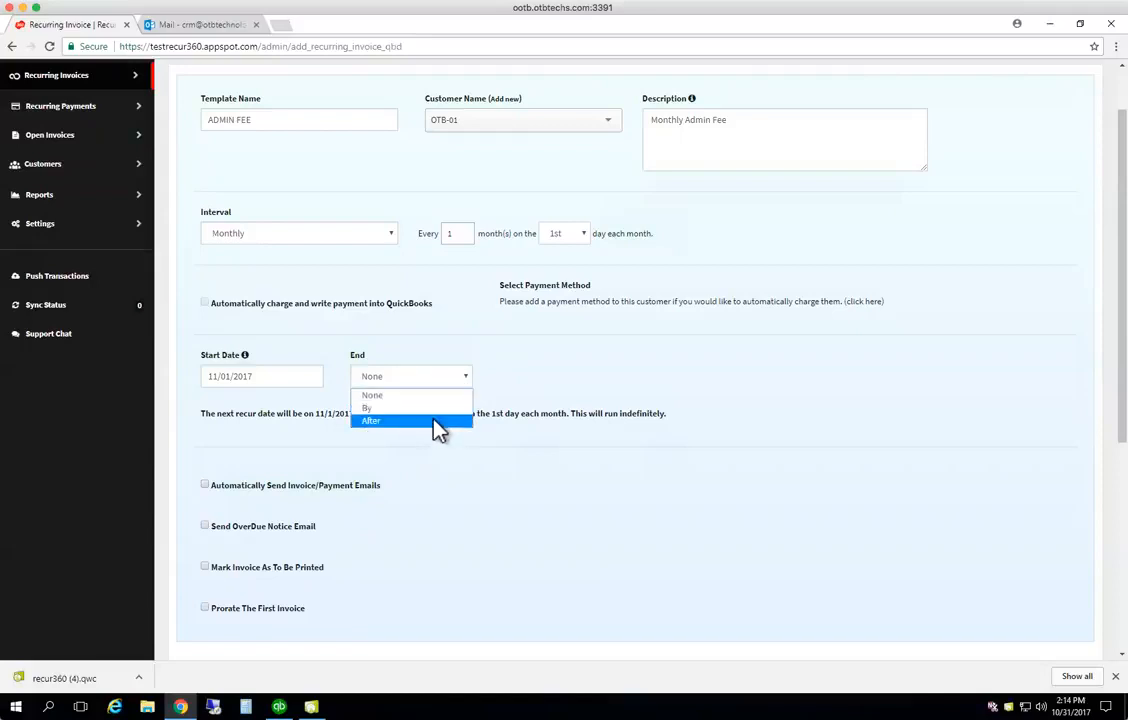
pyautogui.click(434, 421)
pyautogui.click(513, 378)
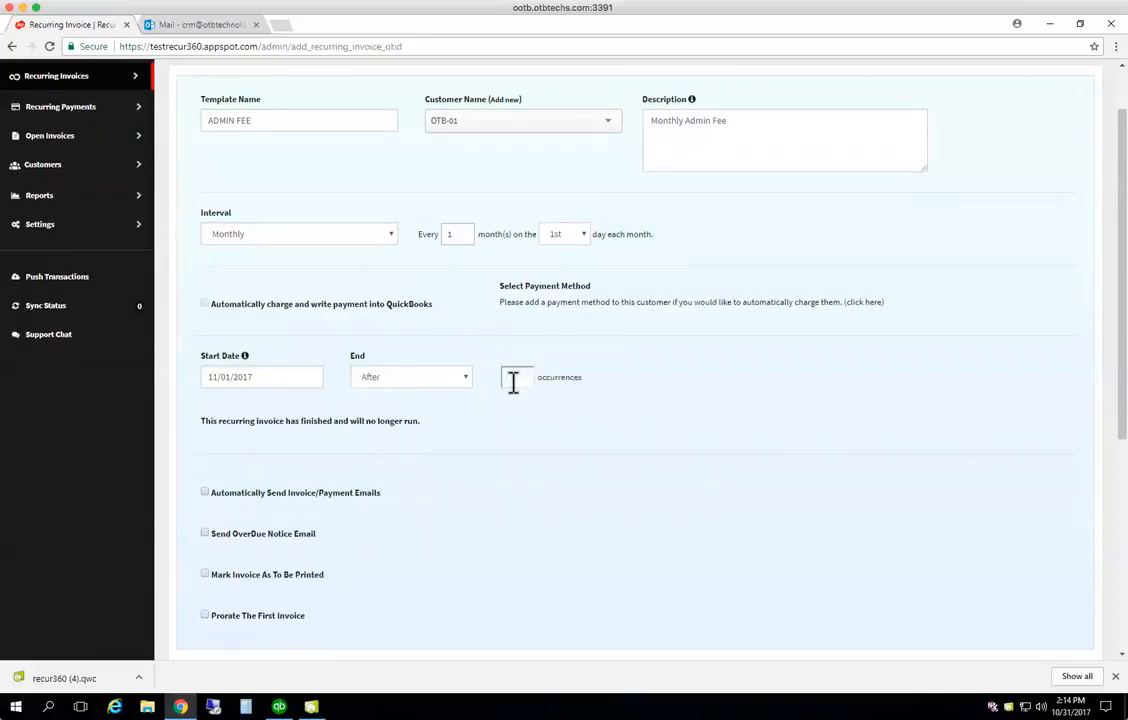
pyautogui.write('5')
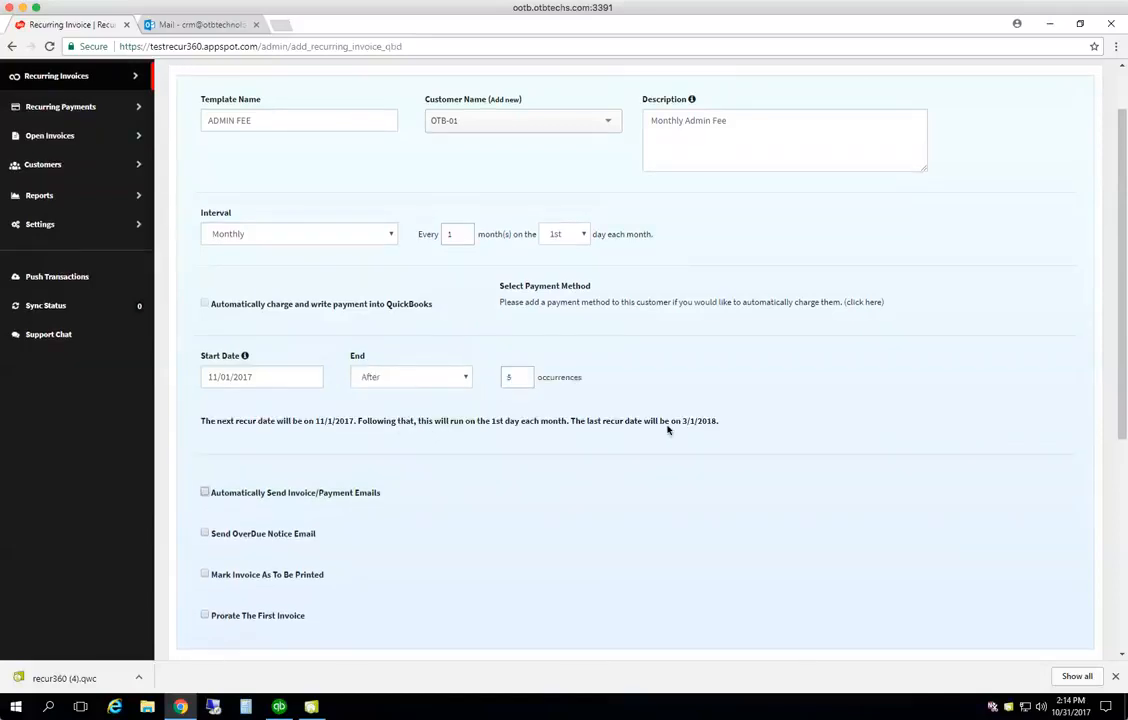
# Try an end date of 12/01/2017, then set End to None so it never ends
pyautogui.click(466, 383)
pyautogui.click(418, 408)
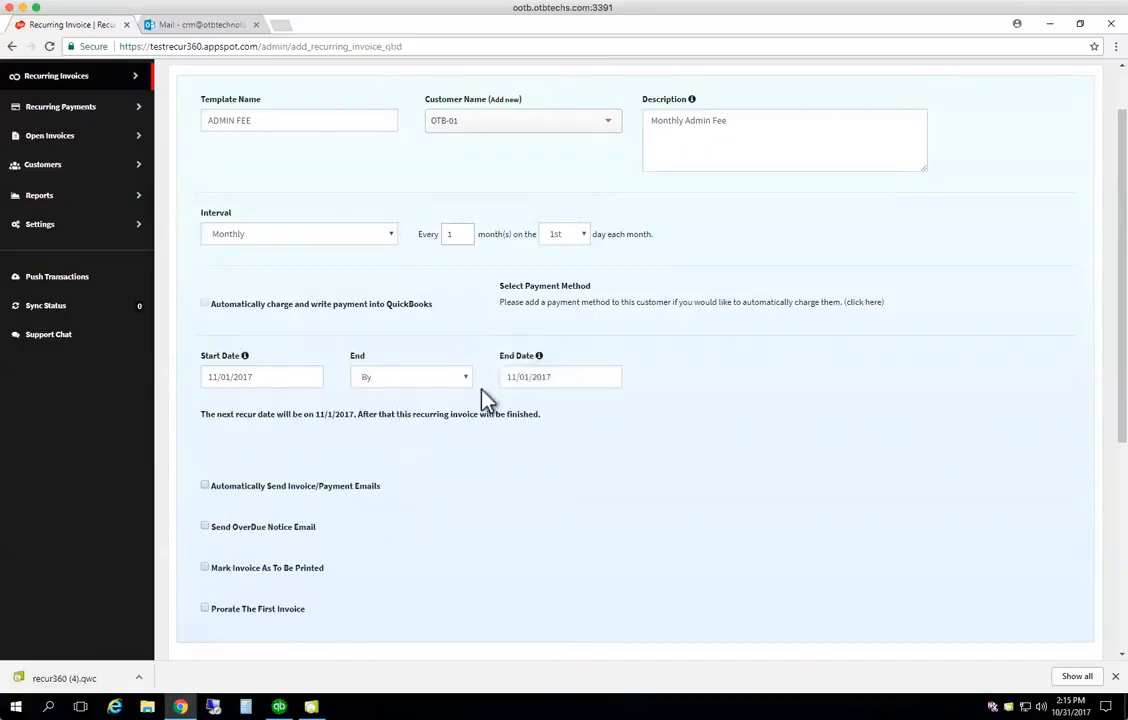
pyautogui.click(569, 379)
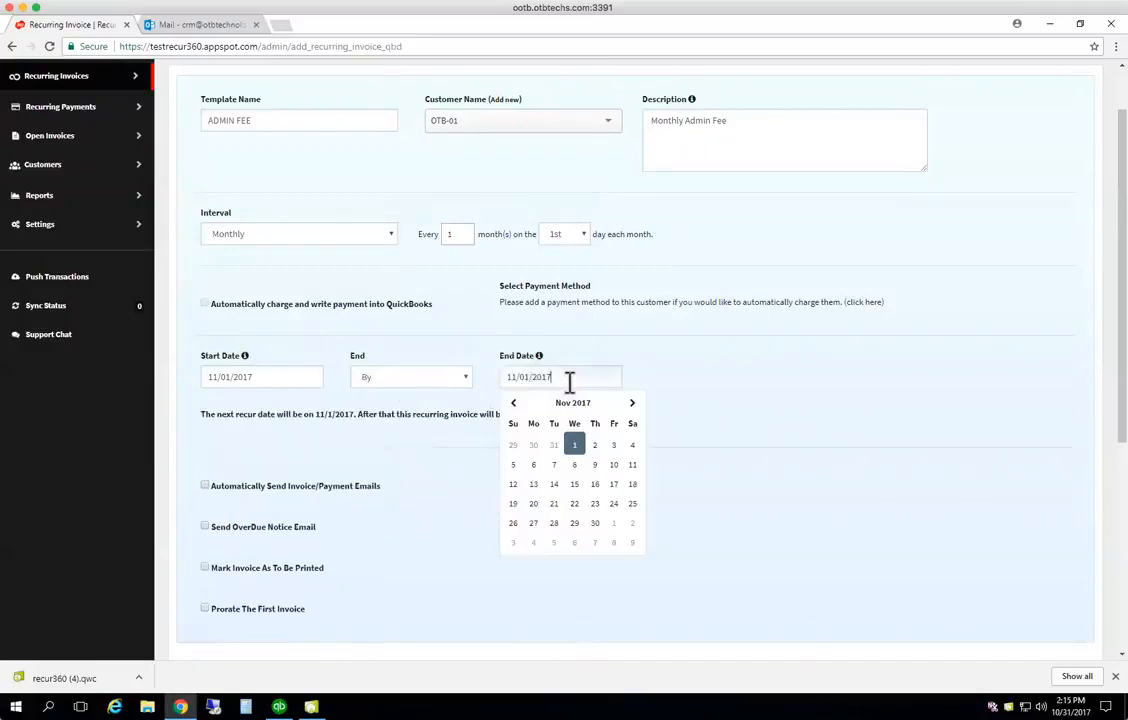
pyautogui.click(632, 403)
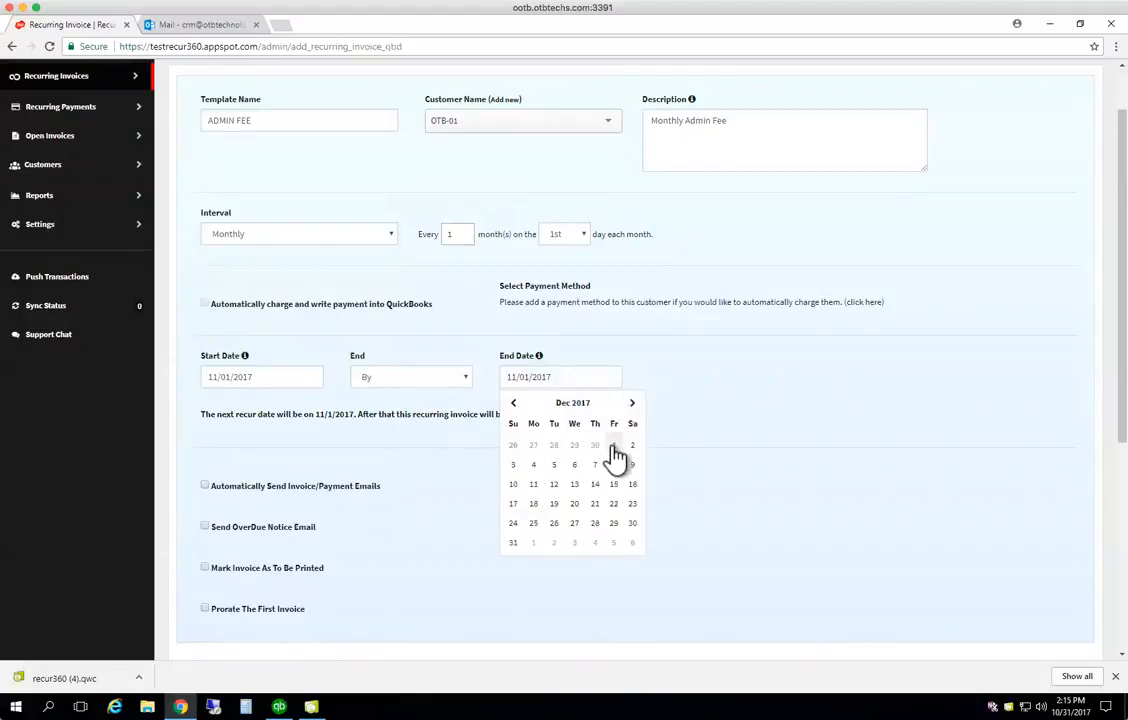
pyautogui.click(613, 446)
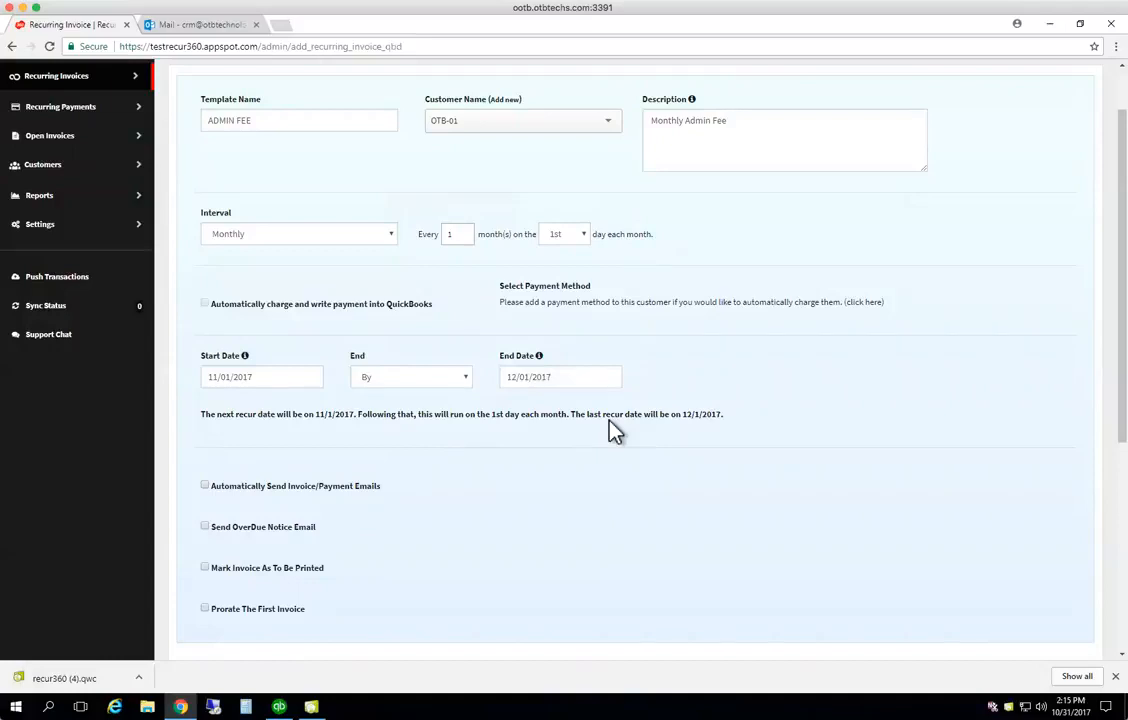
pyautogui.click(472, 385)
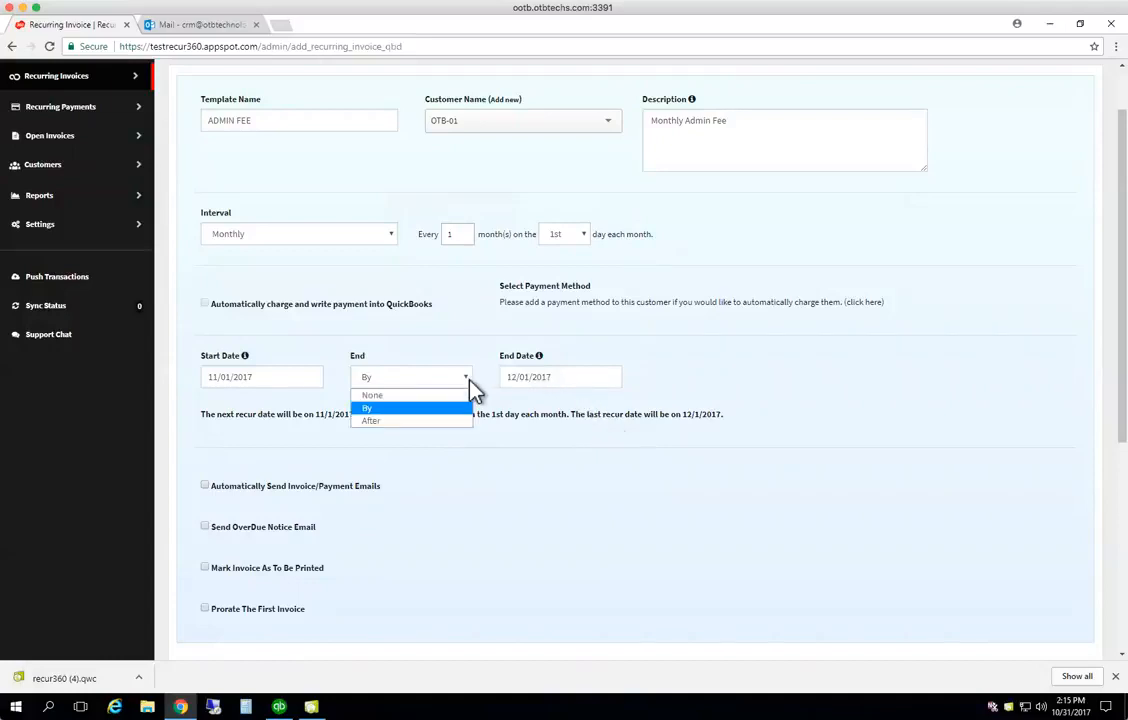
pyautogui.click(450, 398)
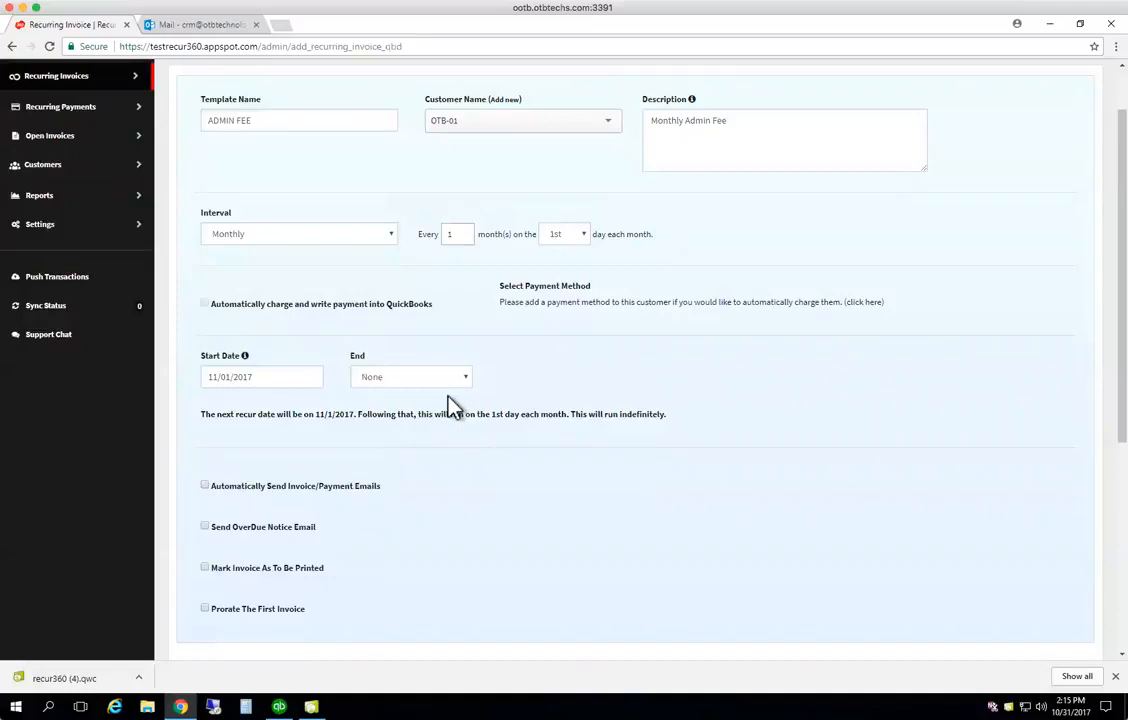
# Enable automatic invoice/payment emails and an overdue notice sent 5 days after the due date
pyautogui.click(204, 486)
pyautogui.scroll(-1, 388, 507)
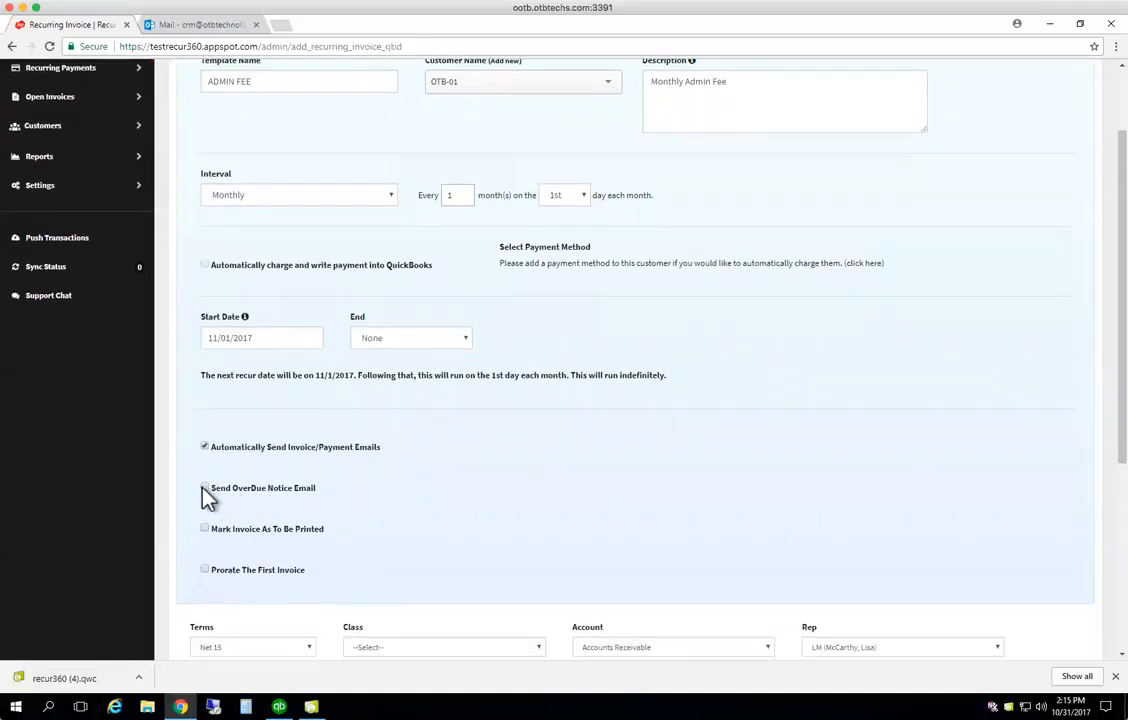
pyautogui.click(204, 488)
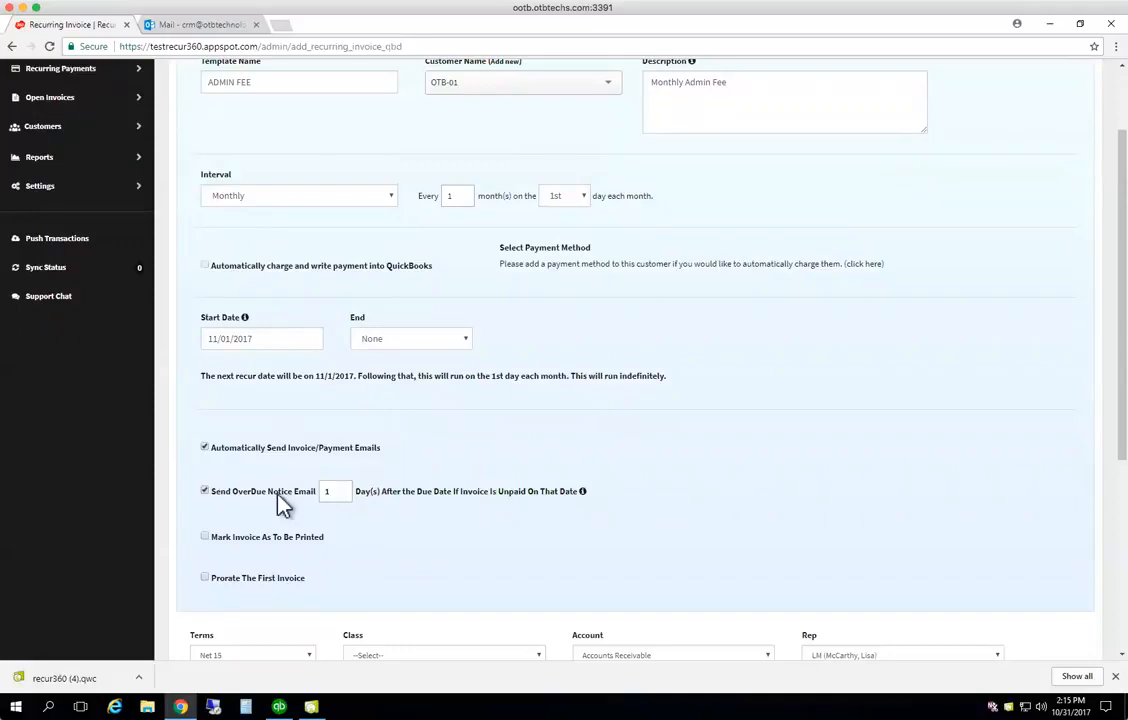
pyautogui.scroll(-1, 283, 505)
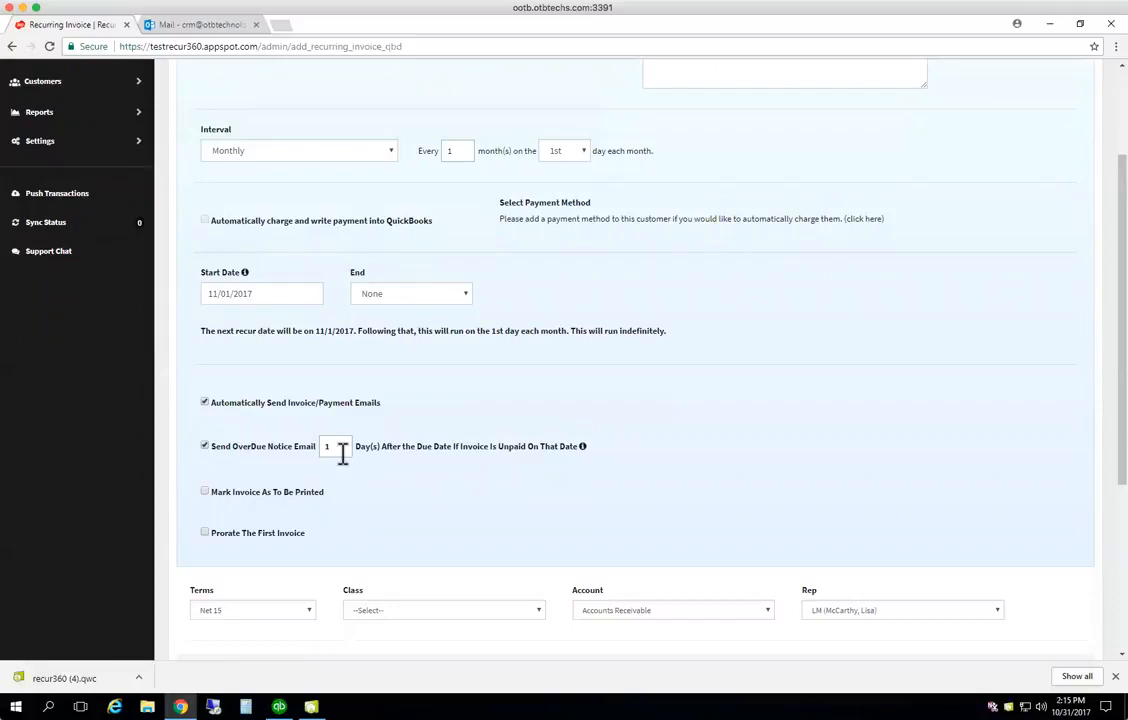
pyautogui.moveTo(342, 450); pyautogui.dragTo(326, 448)
pyautogui.write('5')
# Choose Consulting in the invoice's Class dropdown
pyautogui.click(238, 496)
pyautogui.scroll(-3, 240, 503)
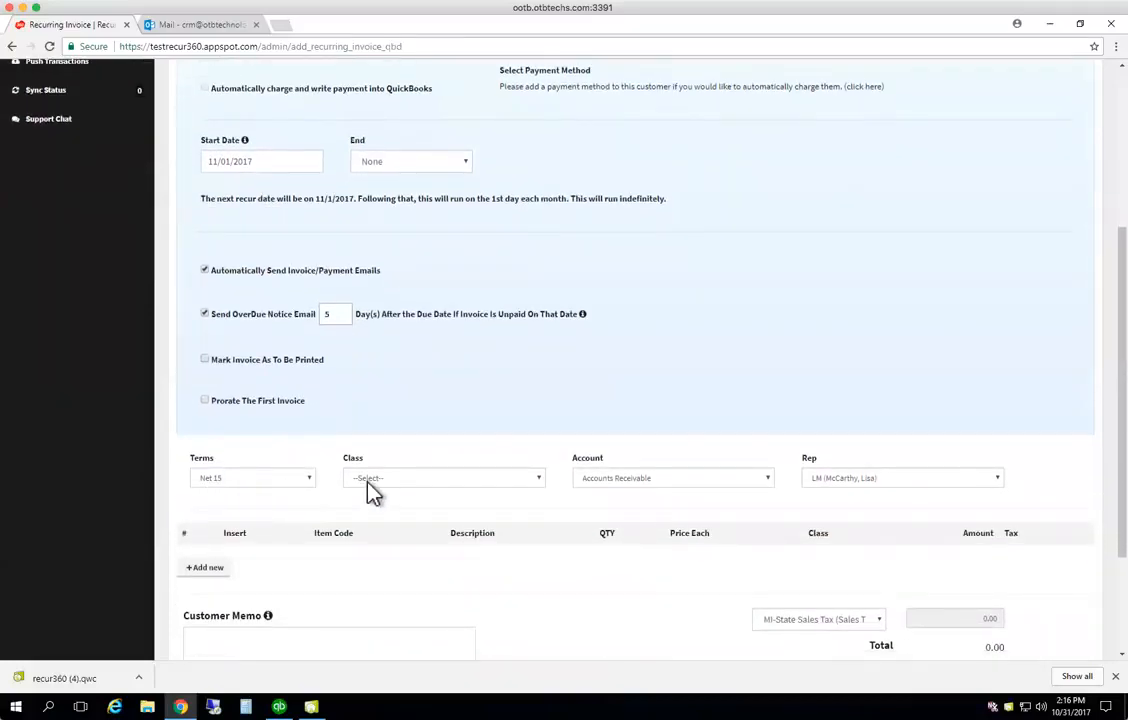
pyautogui.click(542, 477)
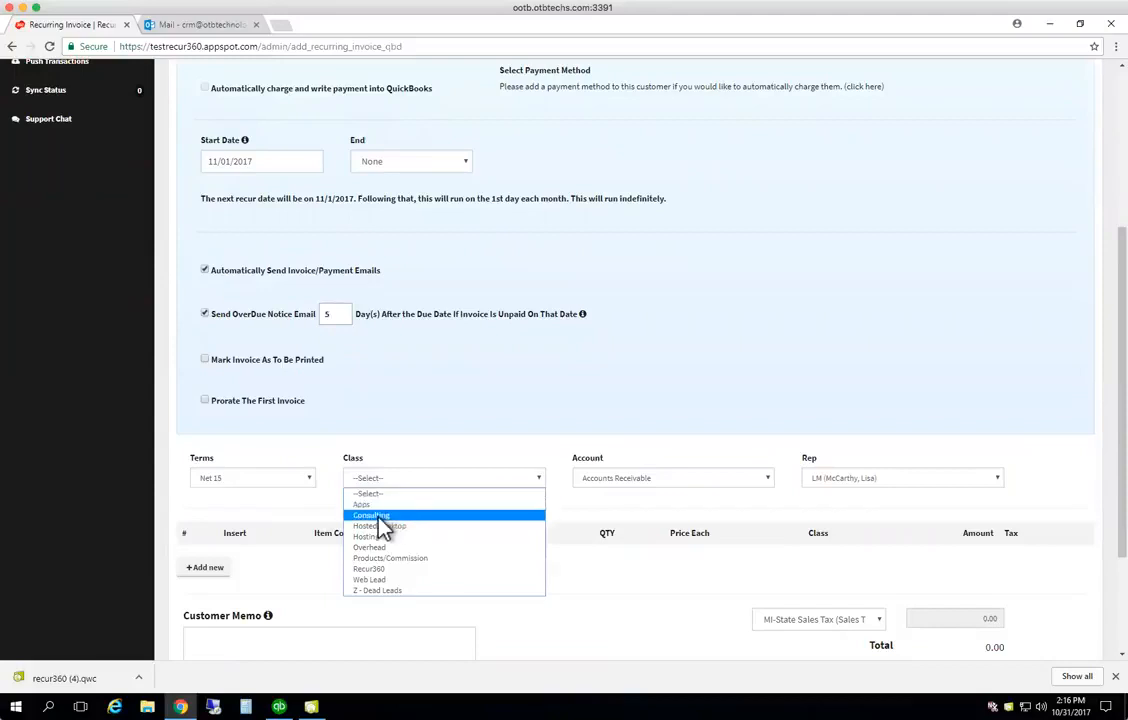
pyautogui.click(378, 518)
pyautogui.scroll(-3, 687, 456)
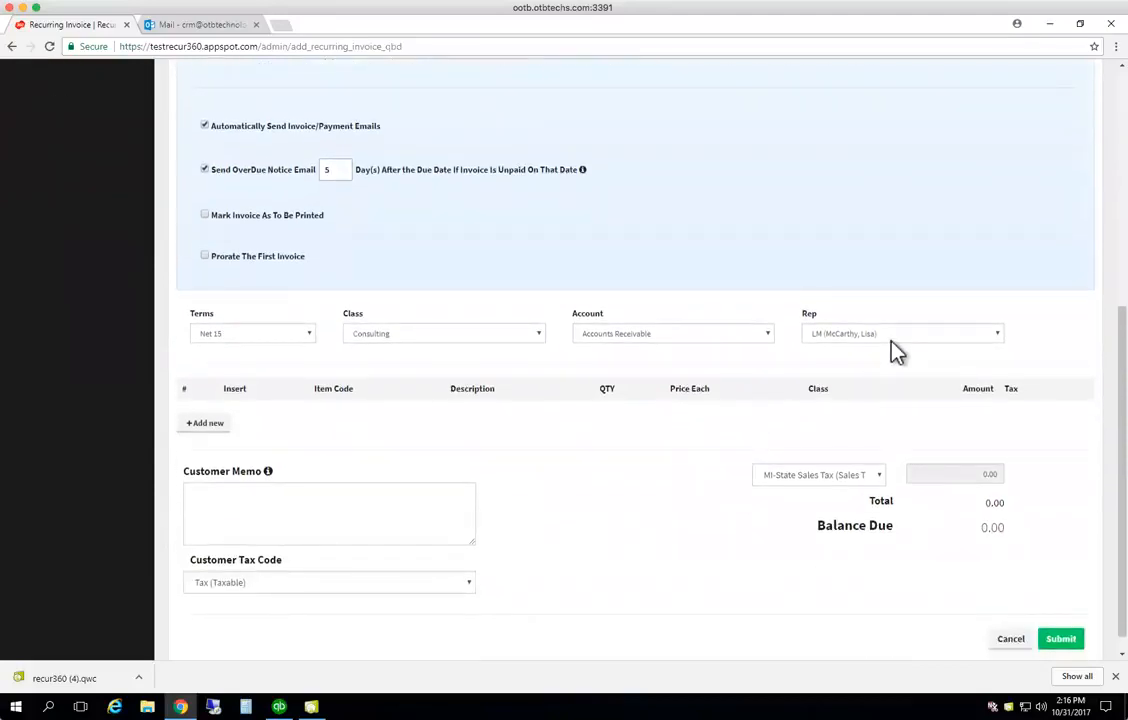
# Add an Admin Fee line item with class Consulting and price 100
pyautogui.click(218, 430)
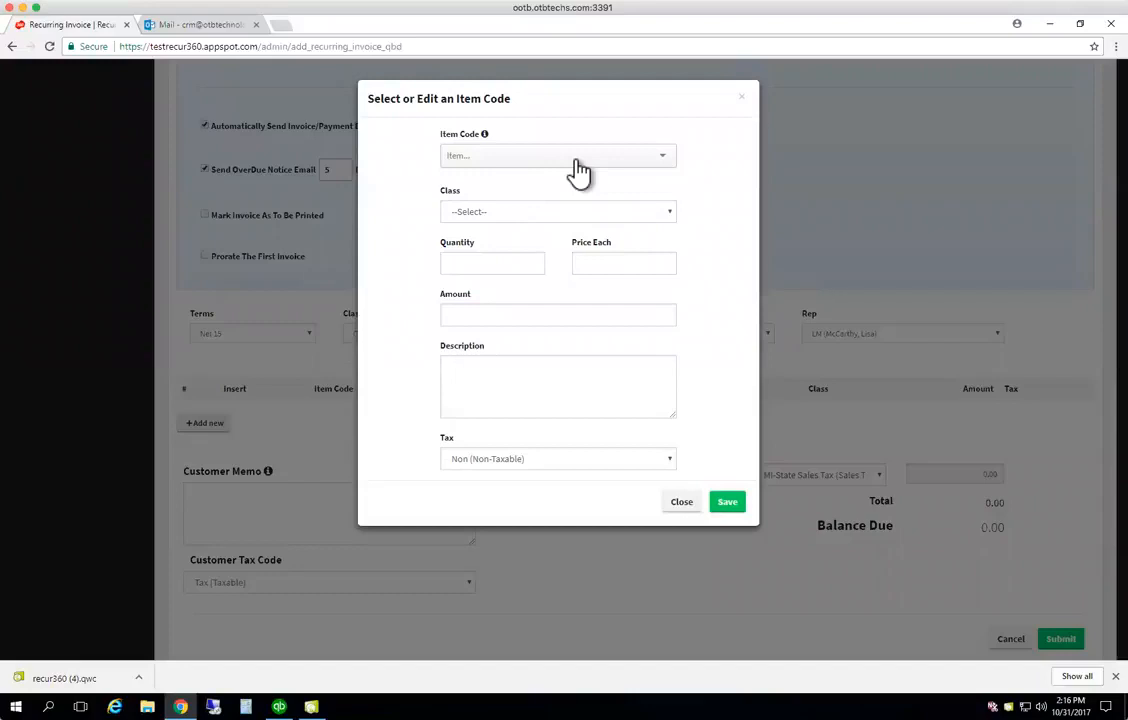
pyautogui.click(540, 157)
pyautogui.write('admin')
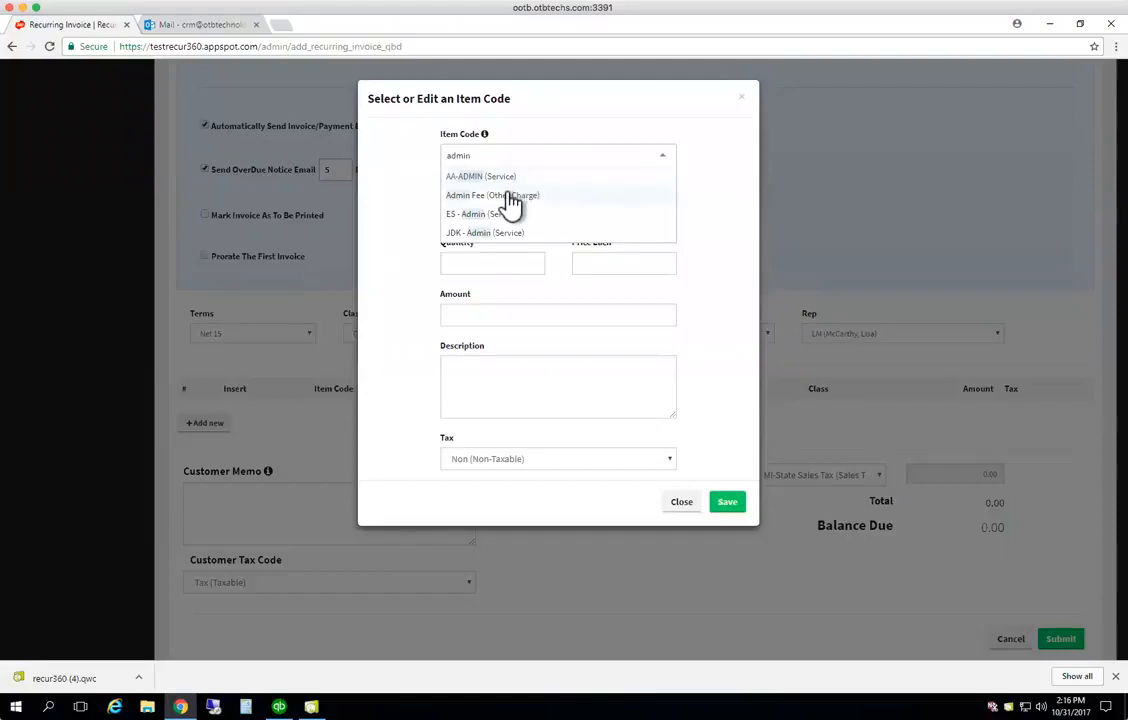
pyautogui.click(510, 196)
pyautogui.click(507, 215)
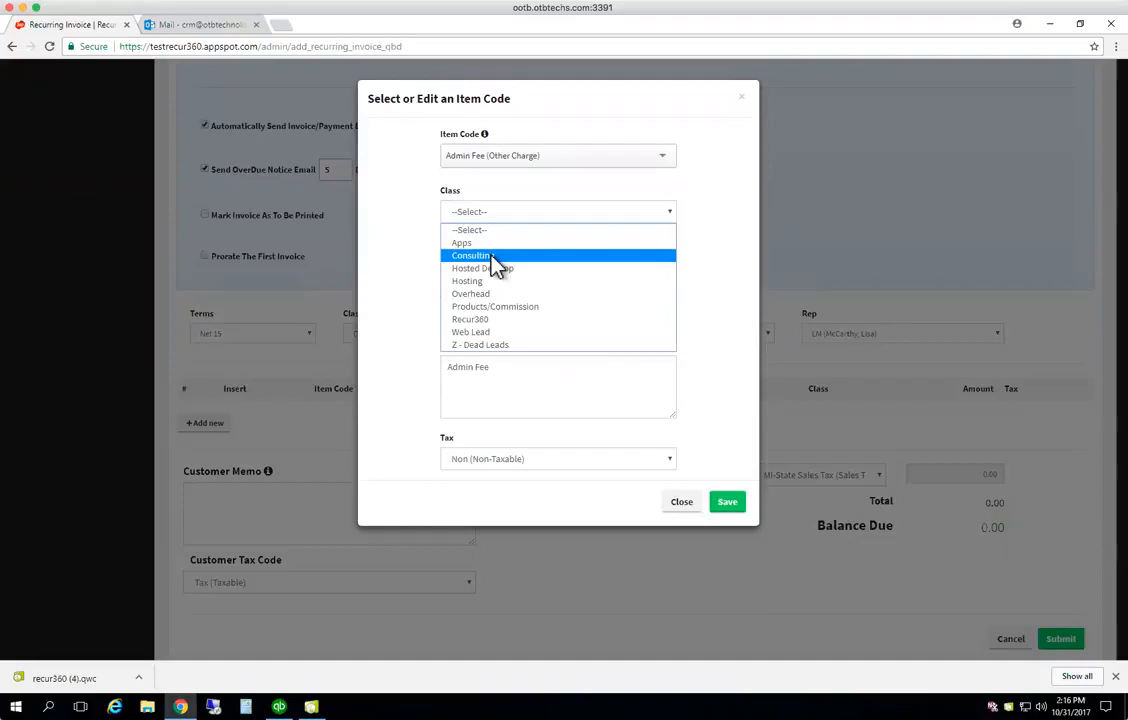
pyautogui.click(492, 256)
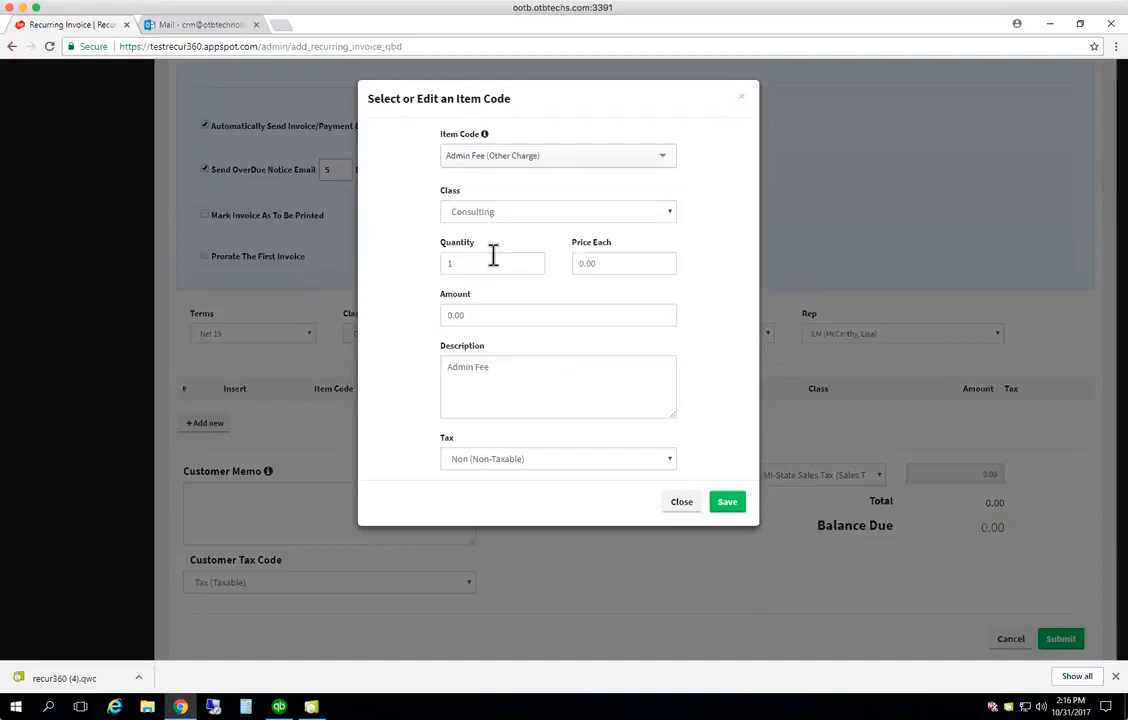
pyautogui.click(481, 261)
pyautogui.moveTo(614, 262); pyautogui.dragTo(577, 262)
pyautogui.write('100')
pyautogui.press('Tab')
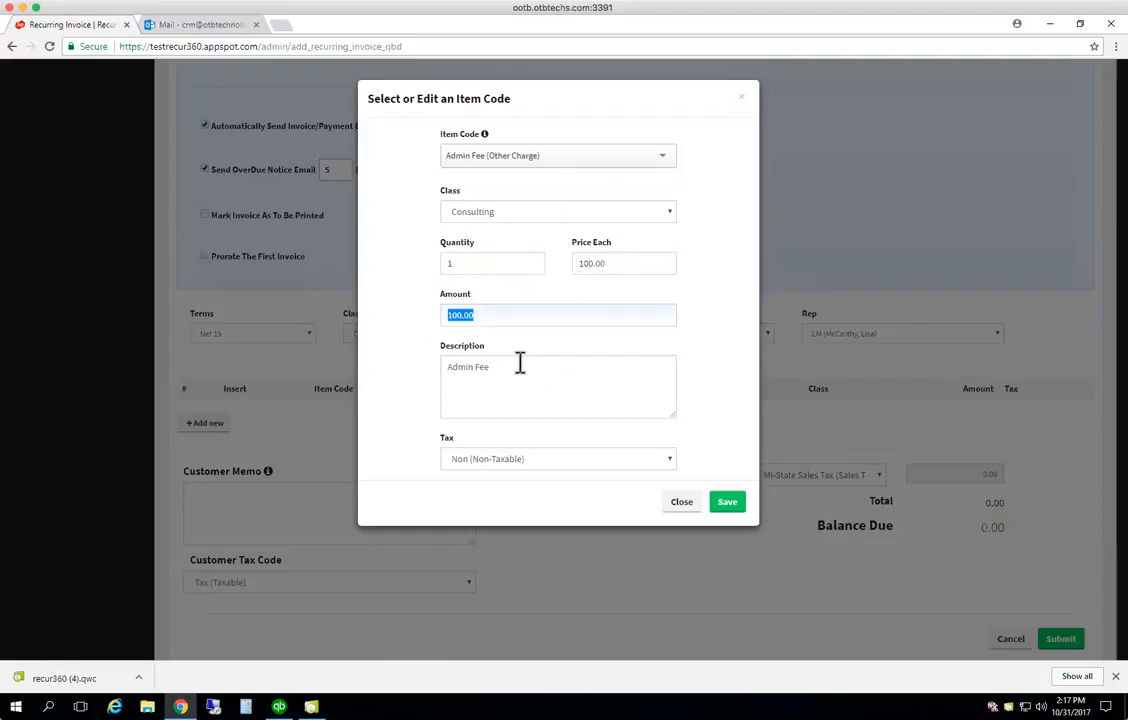
# Describe the line as Monthly Admin Fee, keep it non-taxable, and save it
pyautogui.click(448, 368)
pyautogui.write('Monthly Admin')
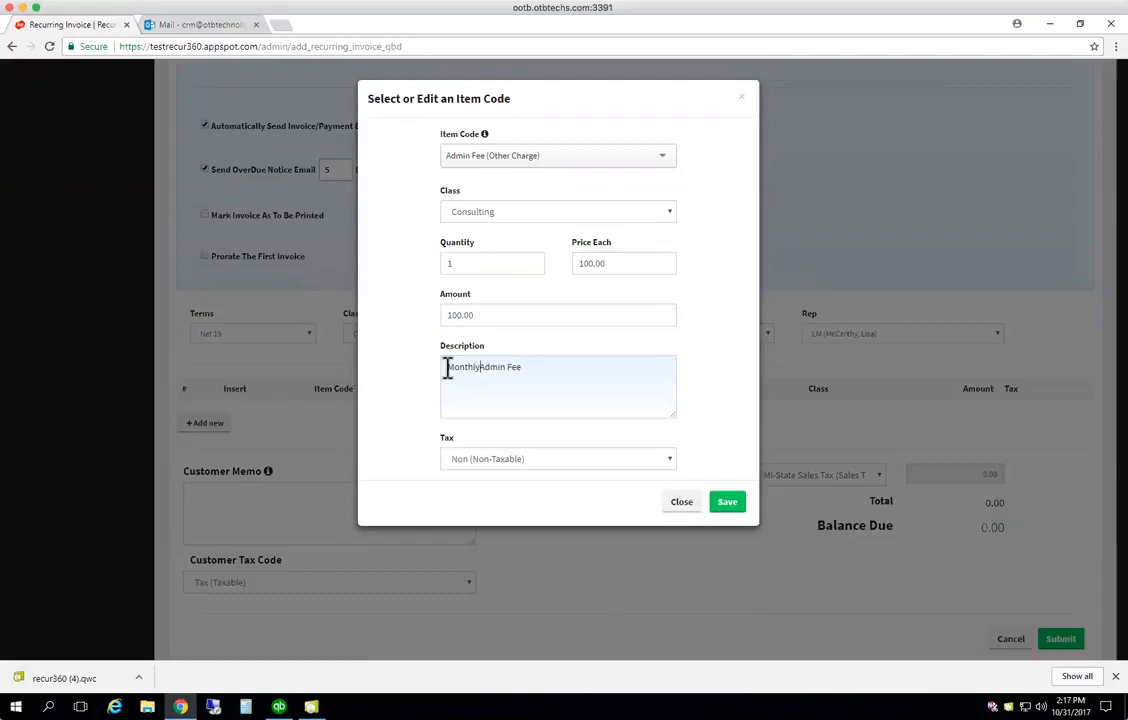
pyautogui.press('BackSpace')
pyautogui.click(542, 465)
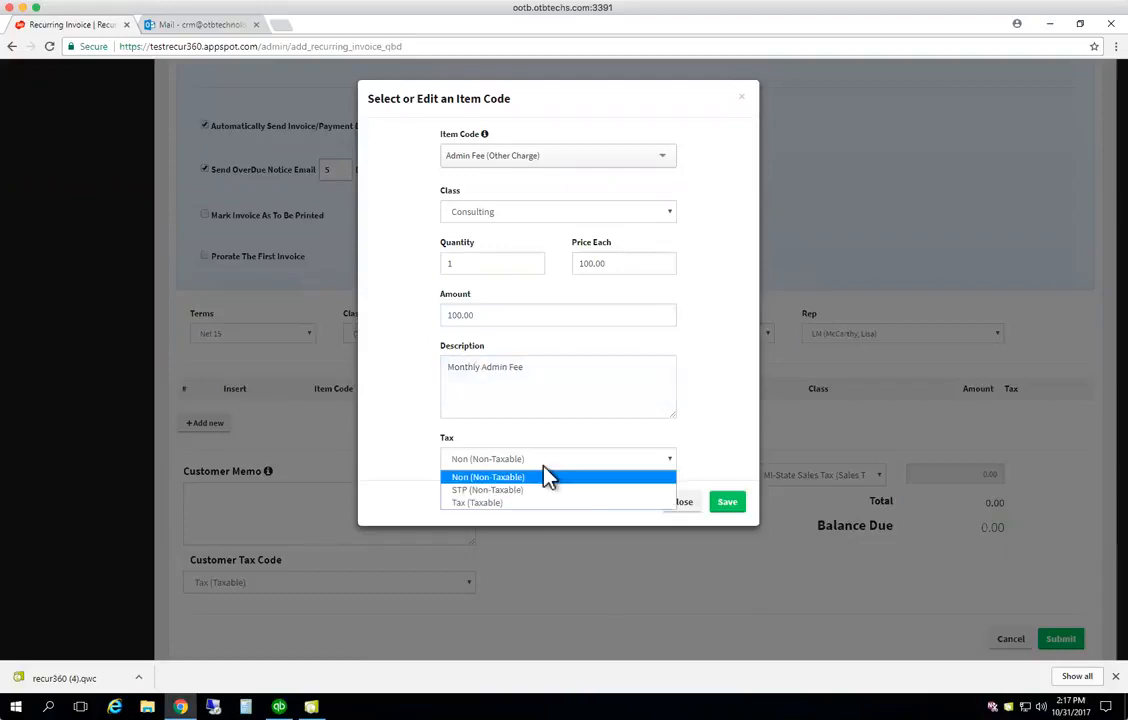
pyautogui.click(740, 422)
pyautogui.click(731, 503)
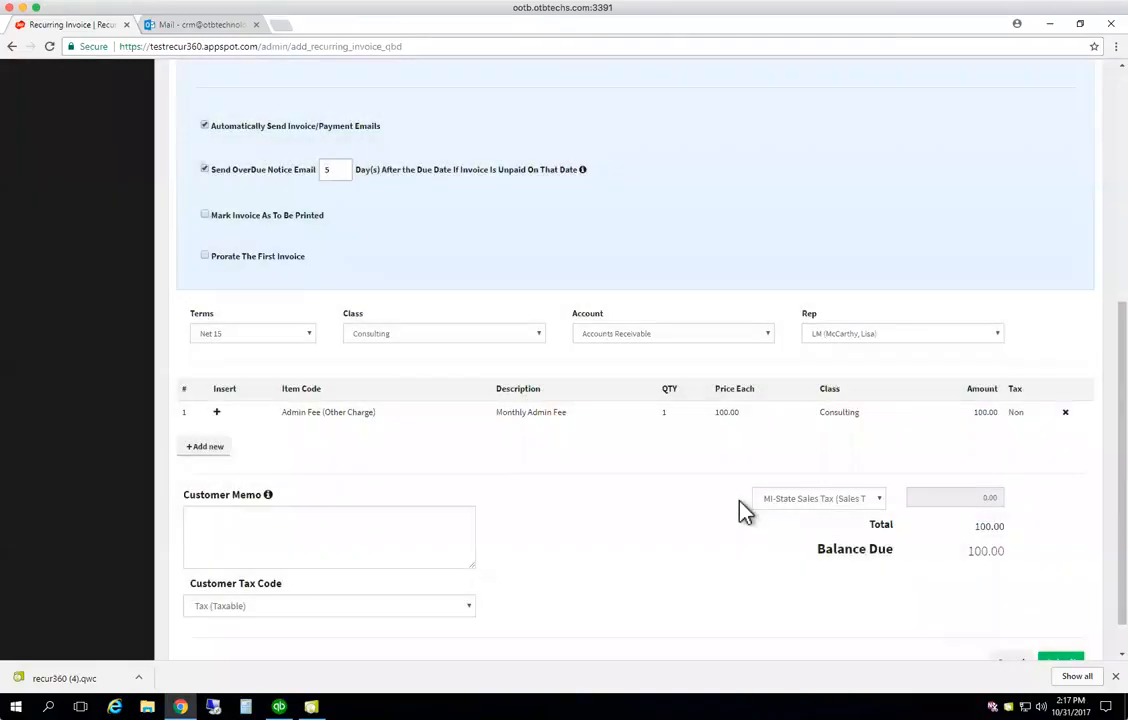
pyautogui.scroll(-1, 740, 503)
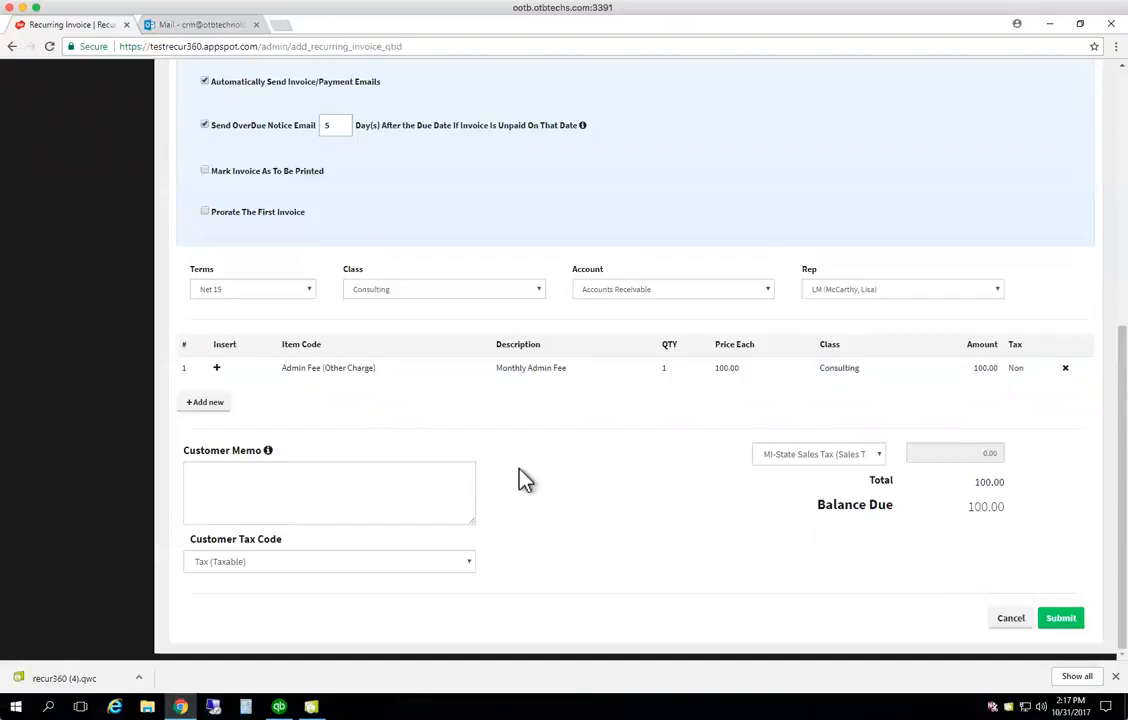
pyautogui.scroll(10, 525, 480)
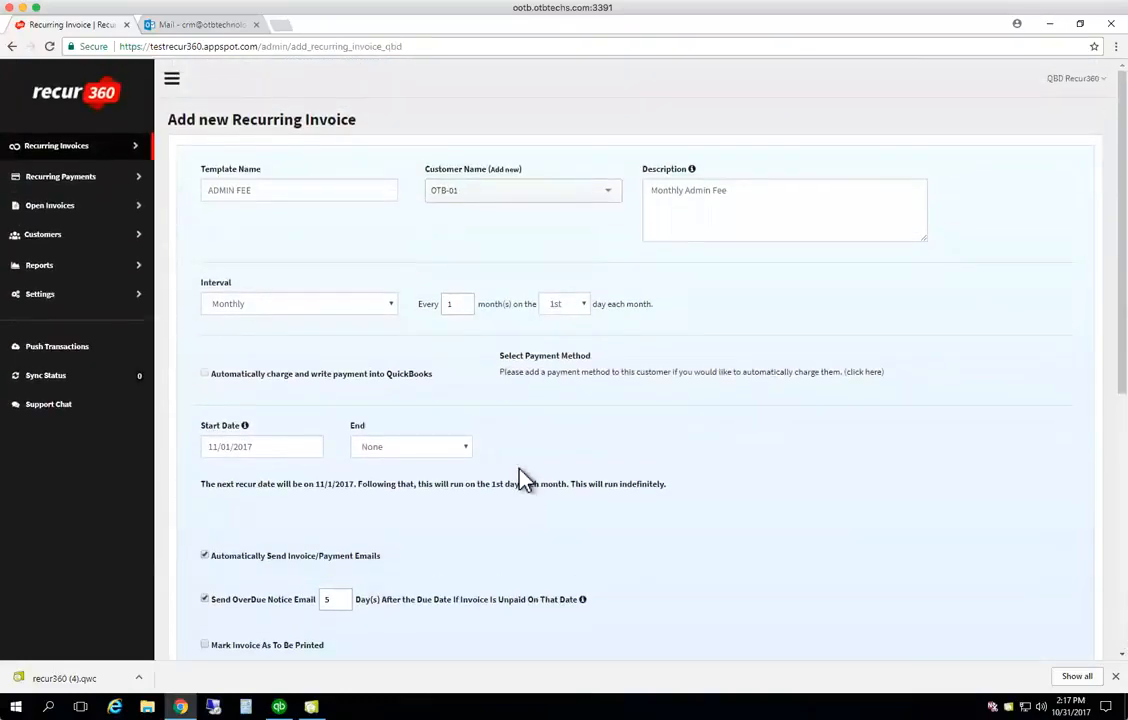
# Add the customer memo 'Thanks for your business!' and submit the recurring invoice
pyautogui.scroll(-10, 525, 480)
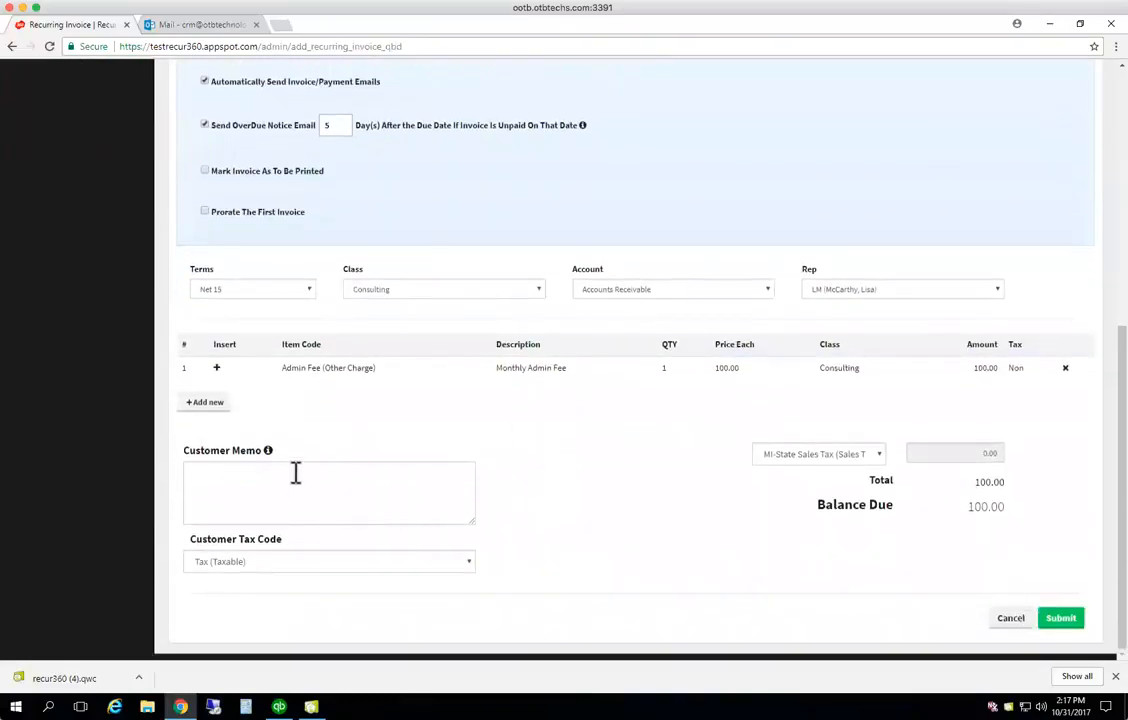
pyautogui.click(295, 472)
pyautogui.write('Thanks fo your')
pyautogui.press('BackSpace')
pyautogui.press('BackSpace')
pyautogui.press('BackSpace')
pyautogui.press('BackSpace')
pyautogui.press('BackSpace')
pyautogui.press('BackSpace')
pyautogui.press('BackSpace')
pyautogui.write('or your busines.')
pyautogui.press('BackSpace')
pyautogui.press('BackSpace')
pyautogui.press('BackSpace')
pyautogui.press('BackSpace')
pyautogui.write('ness!')
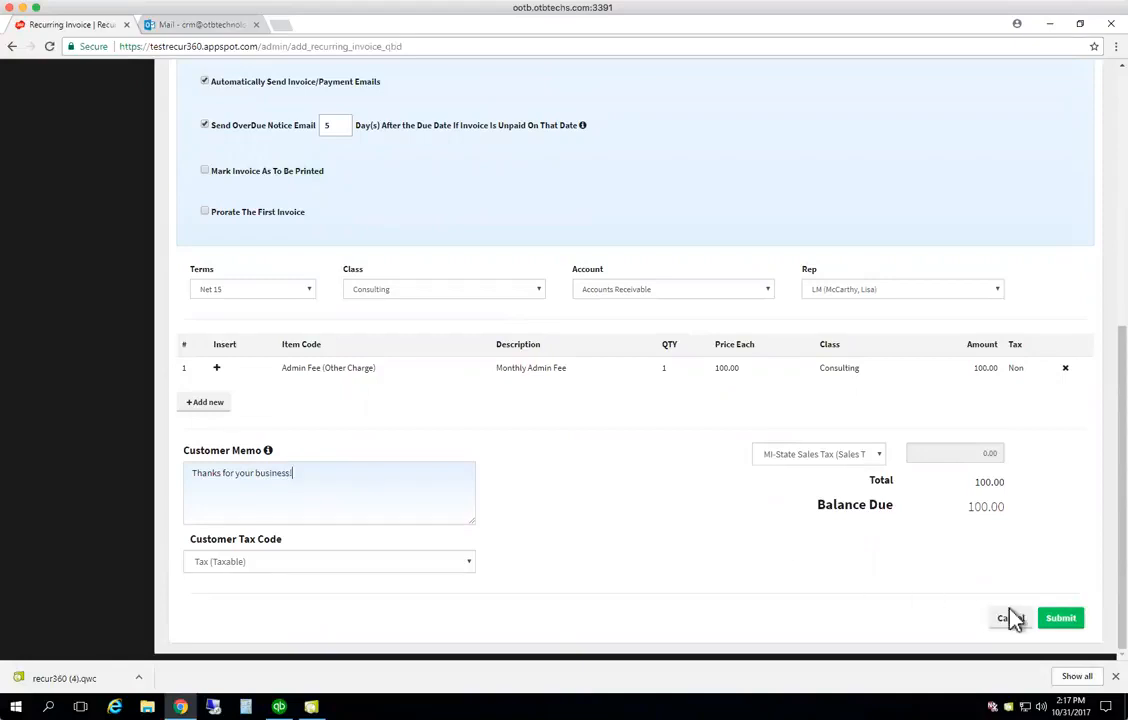
pyautogui.click(1058, 620)
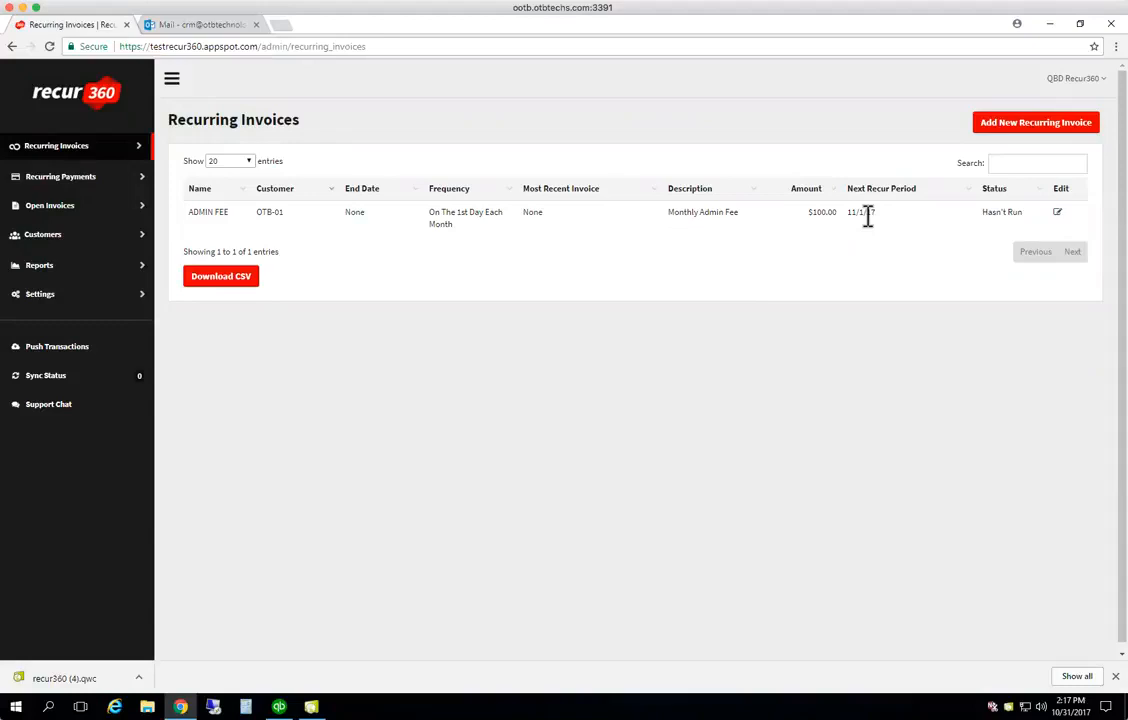
# Change the ADMIN FEE start date to 10/01/2017, submit, and accept the catch-up warning
pyautogui.click(1058, 215)
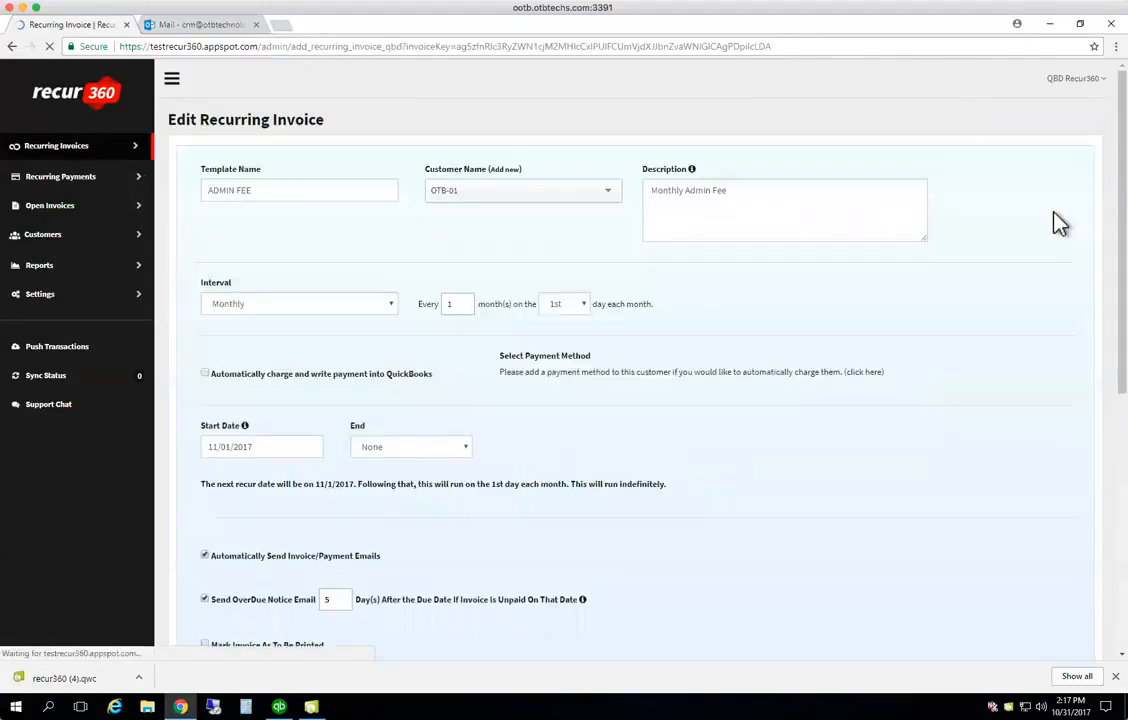
pyautogui.click(304, 446)
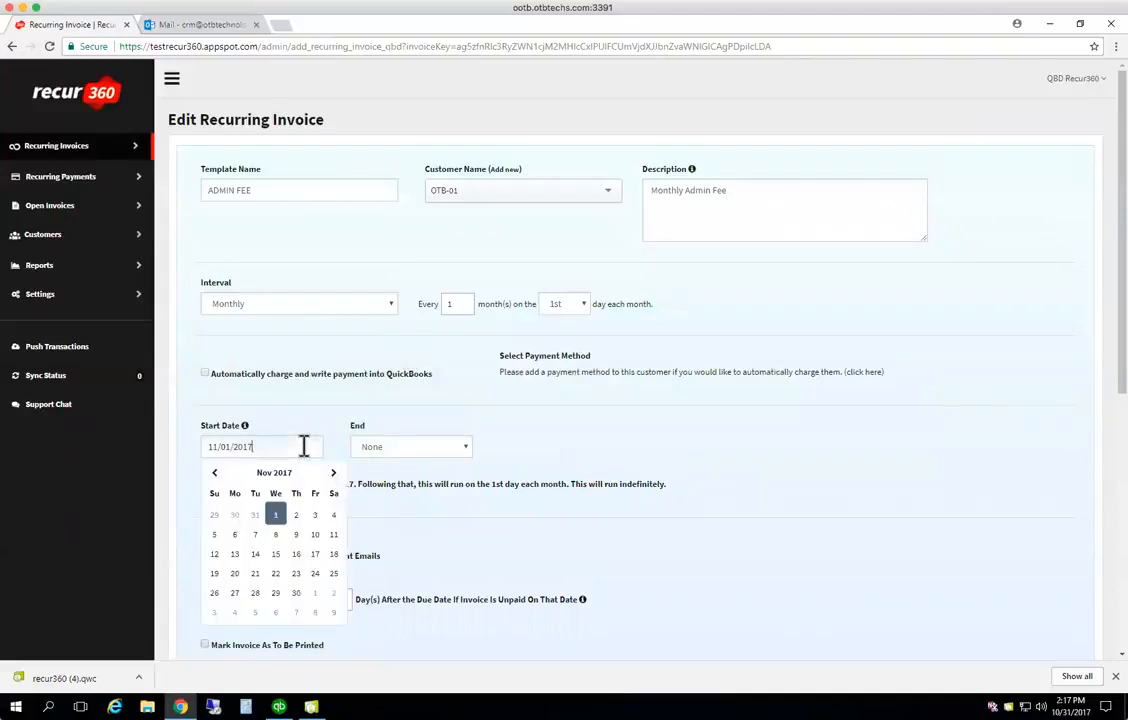
pyautogui.click(214, 473)
pyautogui.click(214, 535)
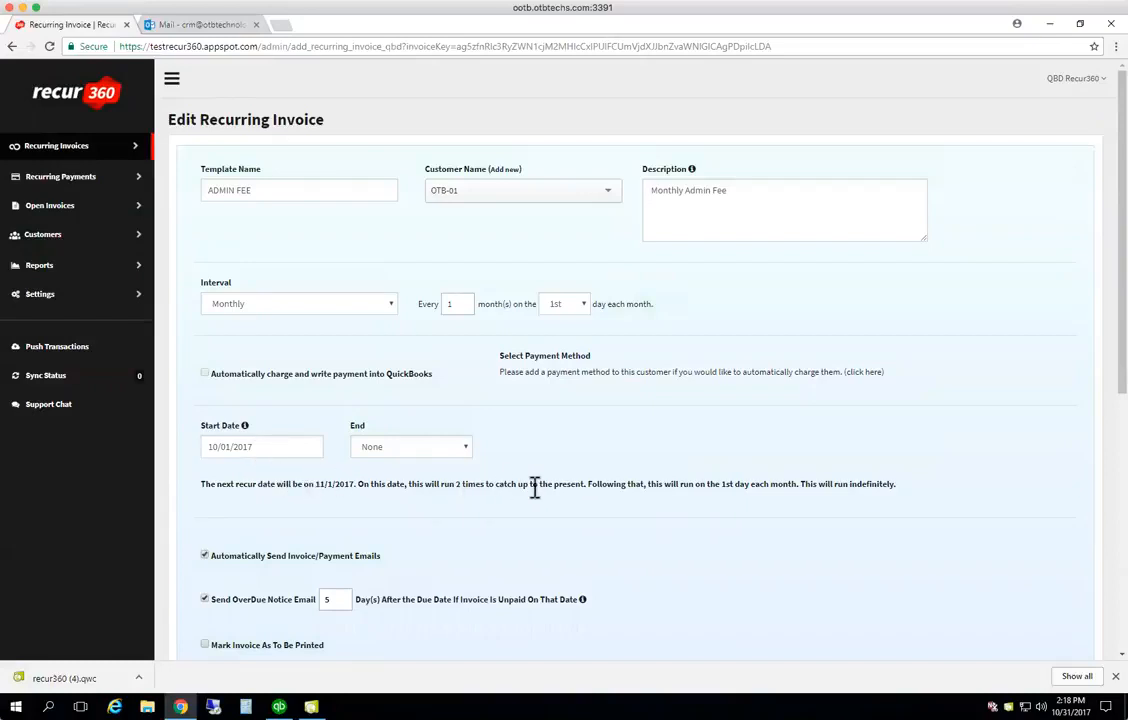
pyautogui.scroll(-5, 534, 486)
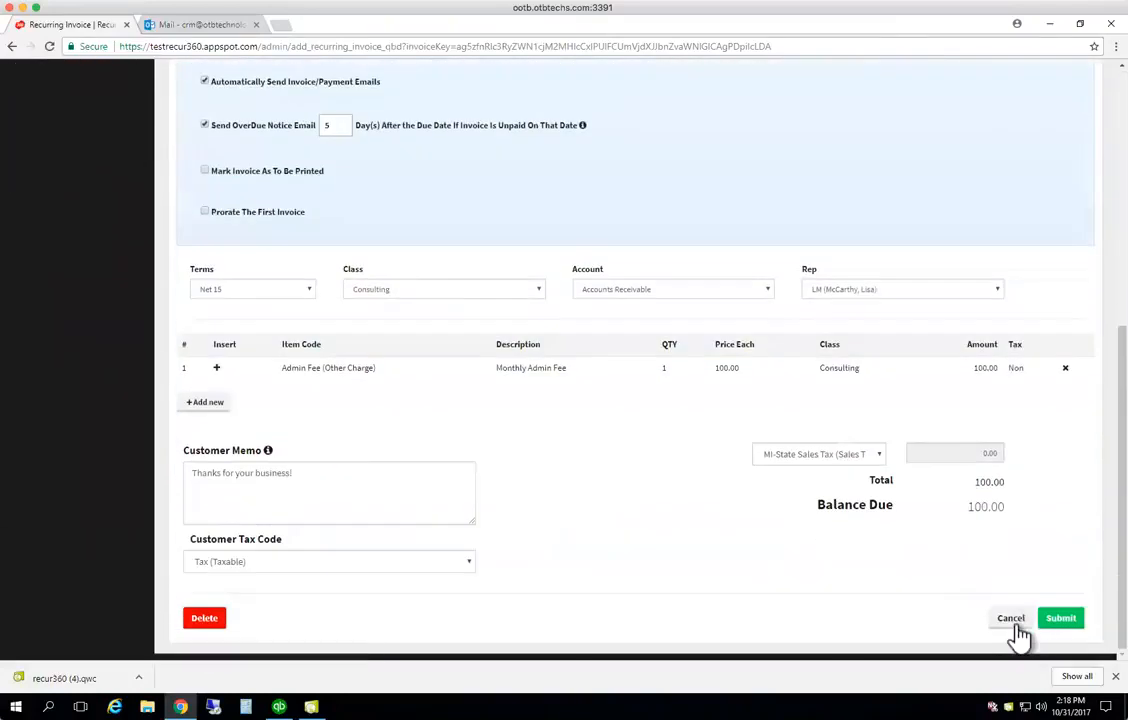
pyautogui.click(1057, 626)
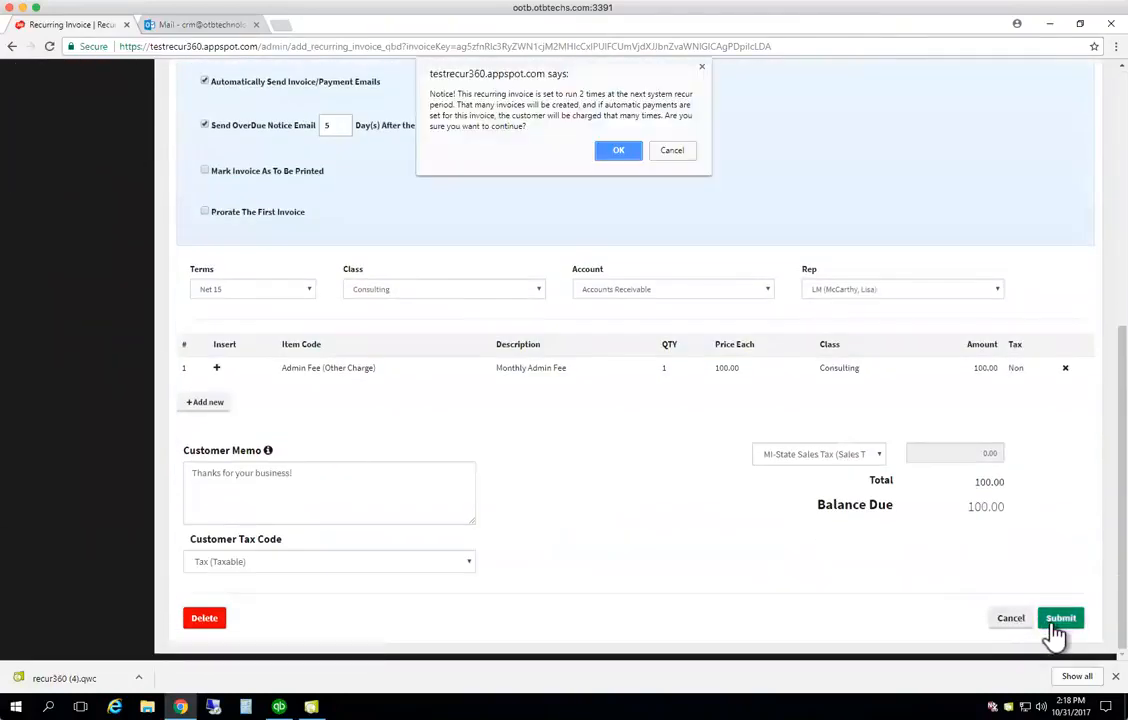
pyautogui.click(619, 152)
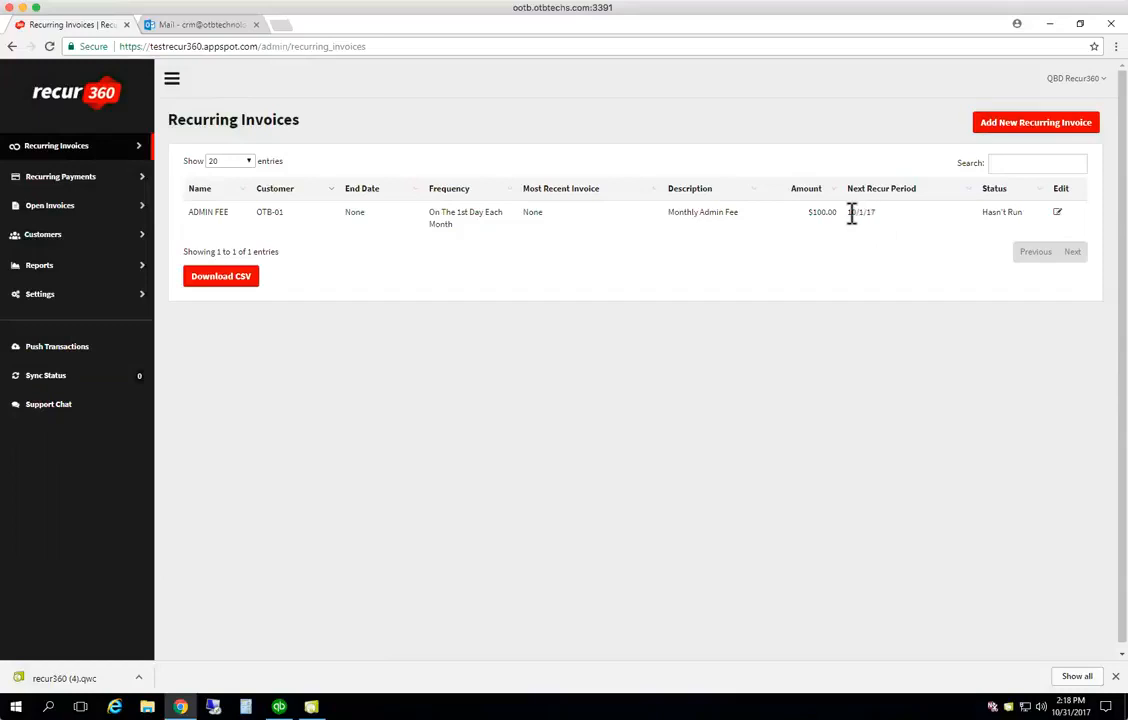
# Send pending transactions to QuickBooks and view the Sync Status page's waiting tasks
pyautogui.click(47, 350)
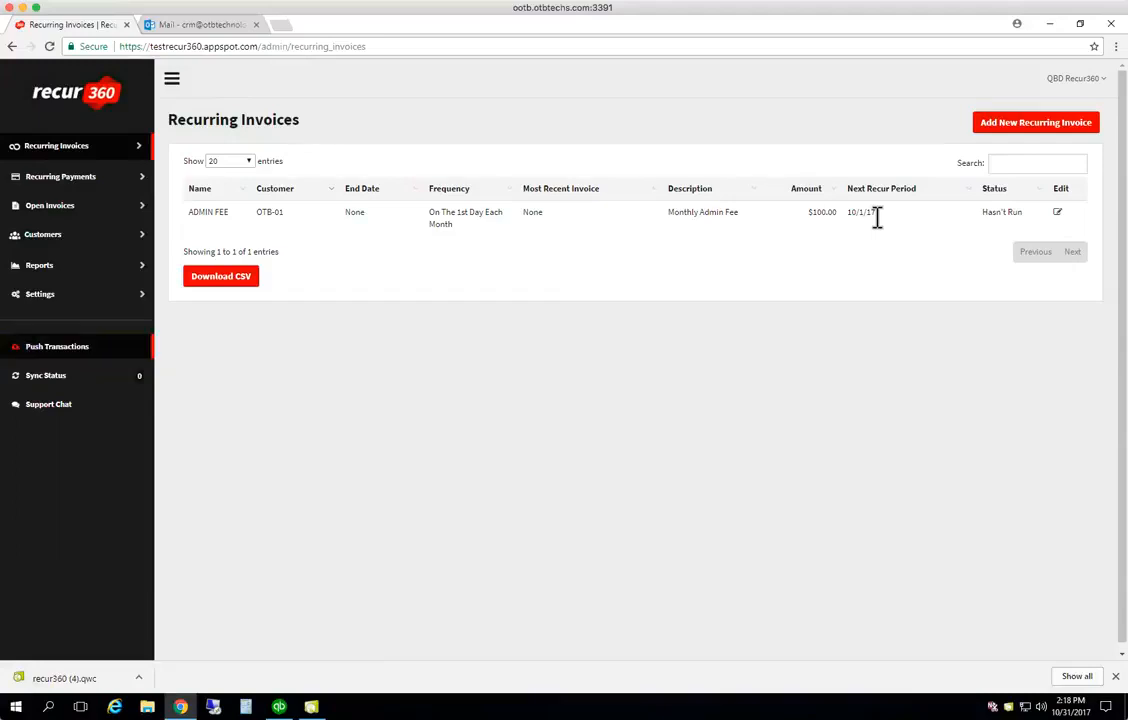
pyautogui.click(52, 380)
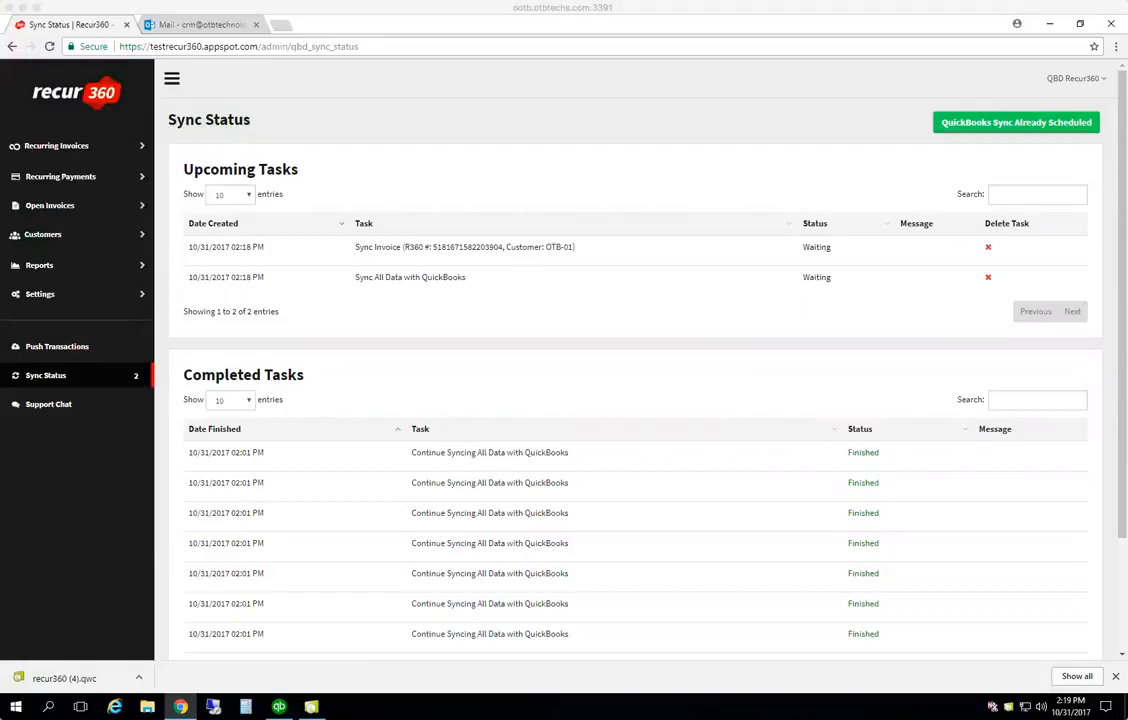
# Run the Web Connector update for Recur360 - Demo to 100%, then bring QuickBooks Desktop forward
pyautogui.click(312, 707)
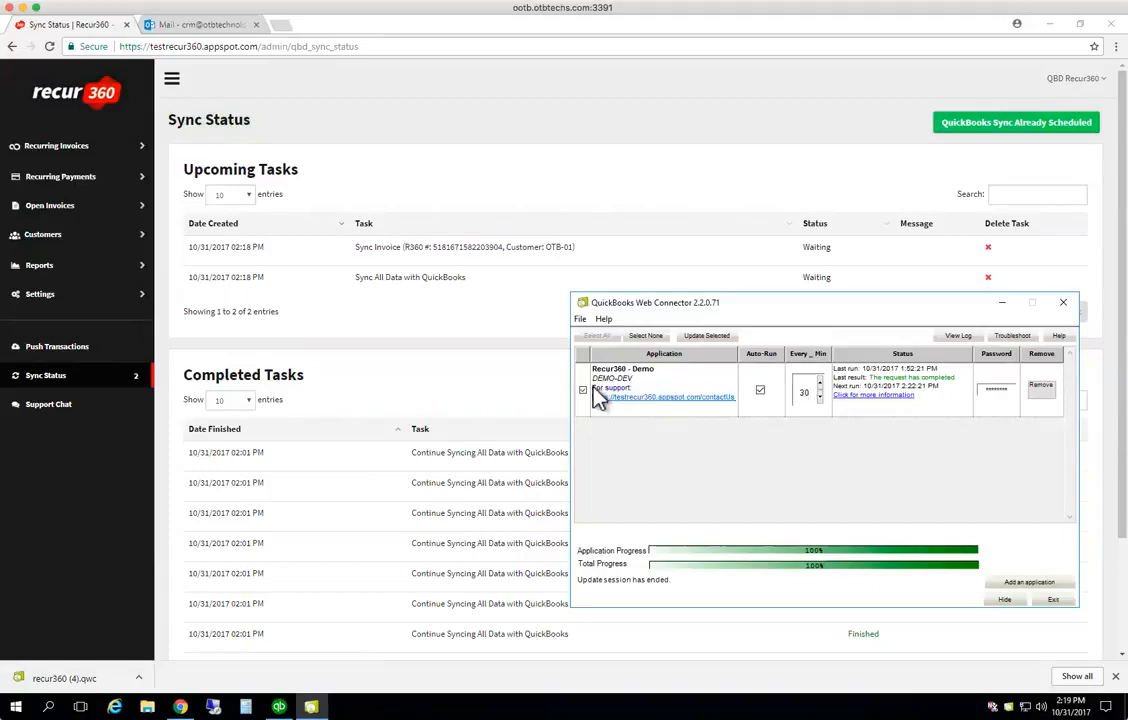
pyautogui.click(707, 338)
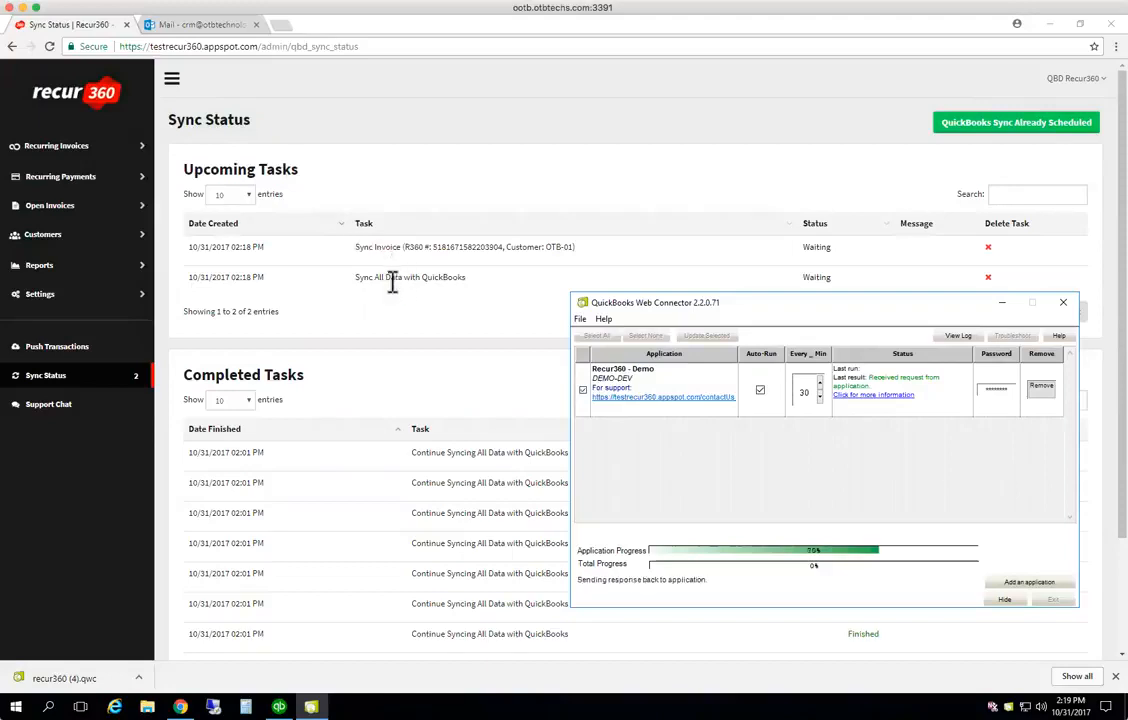
pyautogui.click(279, 705)
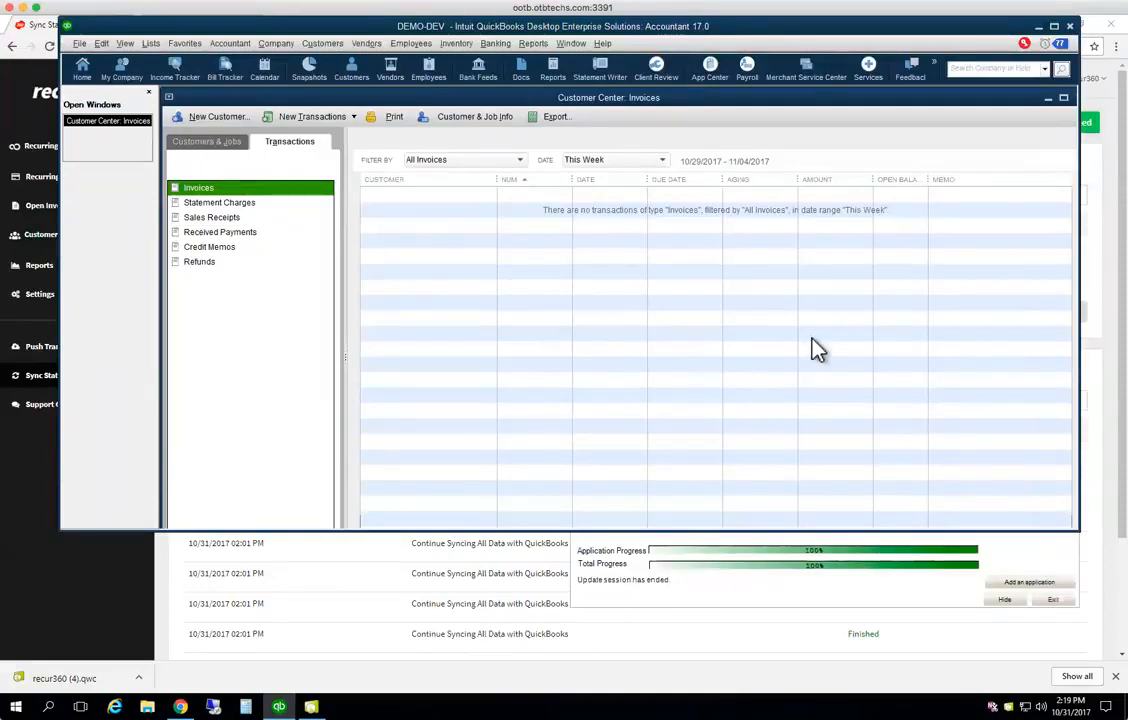
# Filter the Customer Center invoices to This Month and select OTB-01 invoices 80643 and 80645
pyautogui.click(661, 161)
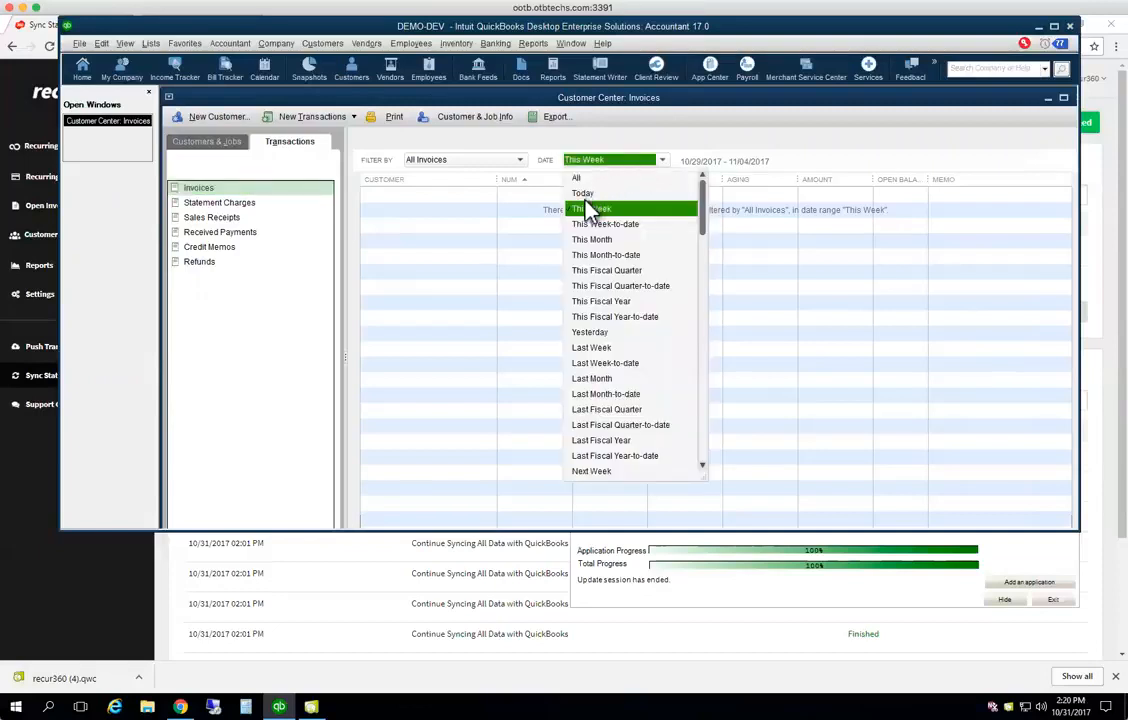
pyautogui.click(596, 241)
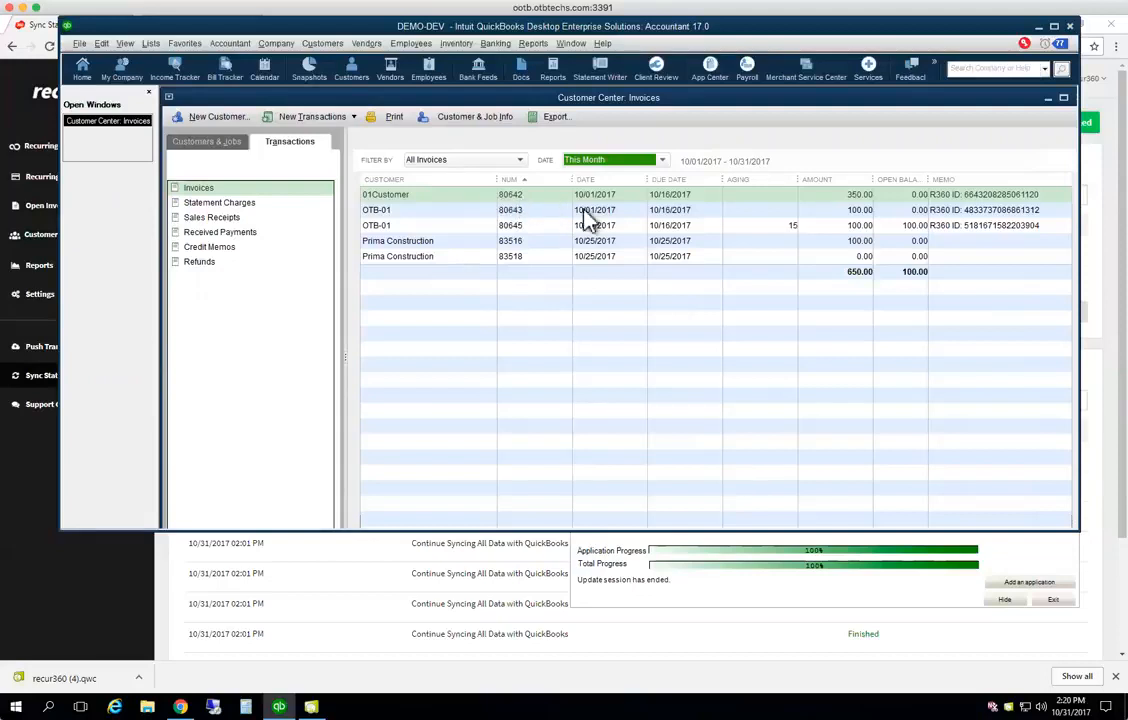
pyautogui.click(666, 212)
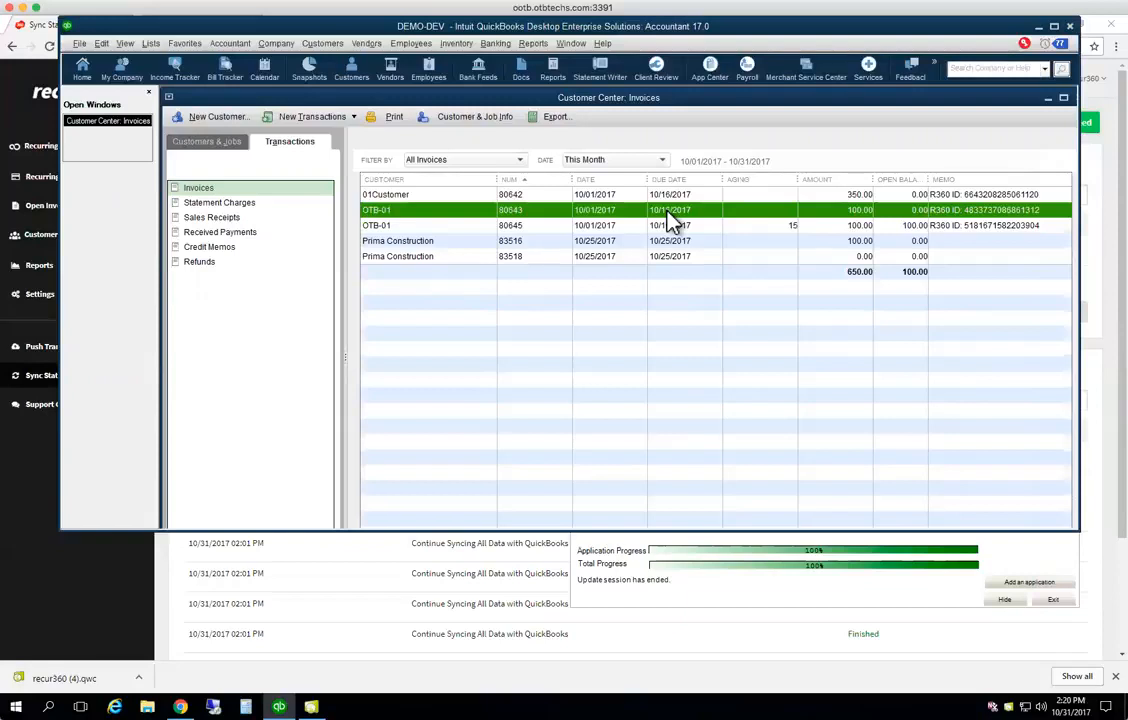
pyautogui.click(647, 228)
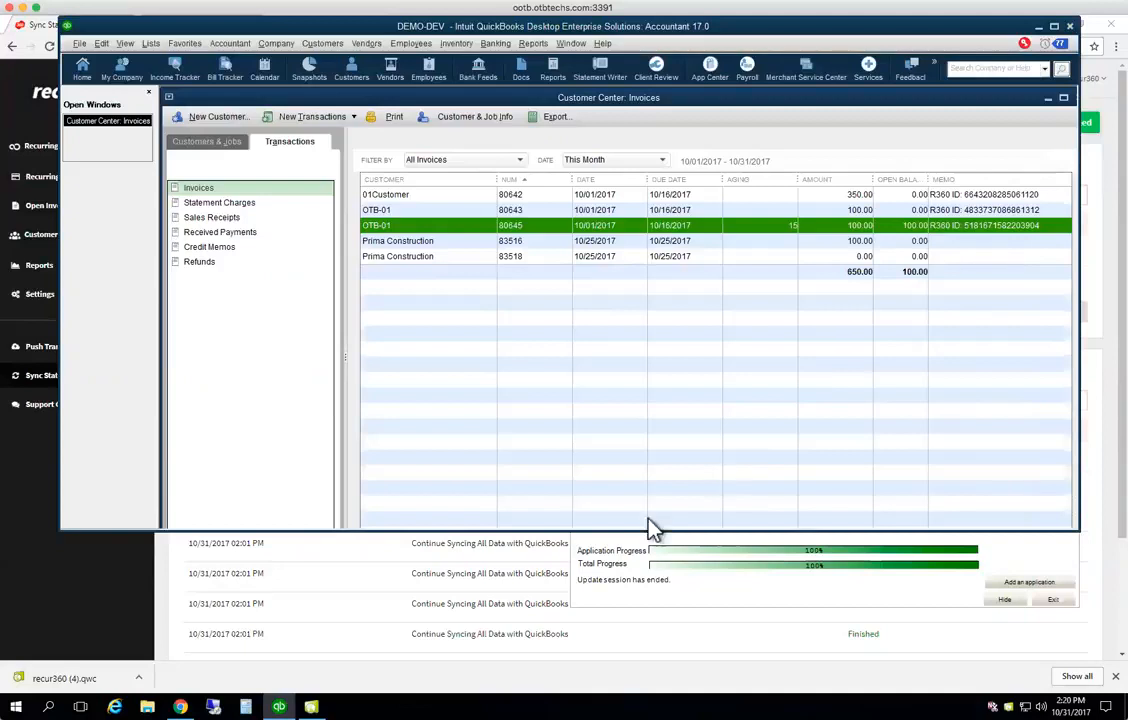
# Open invoice 80645 to check the R360 ID in its memo, close it, and return to the browser
pyautogui.click(536, 544)
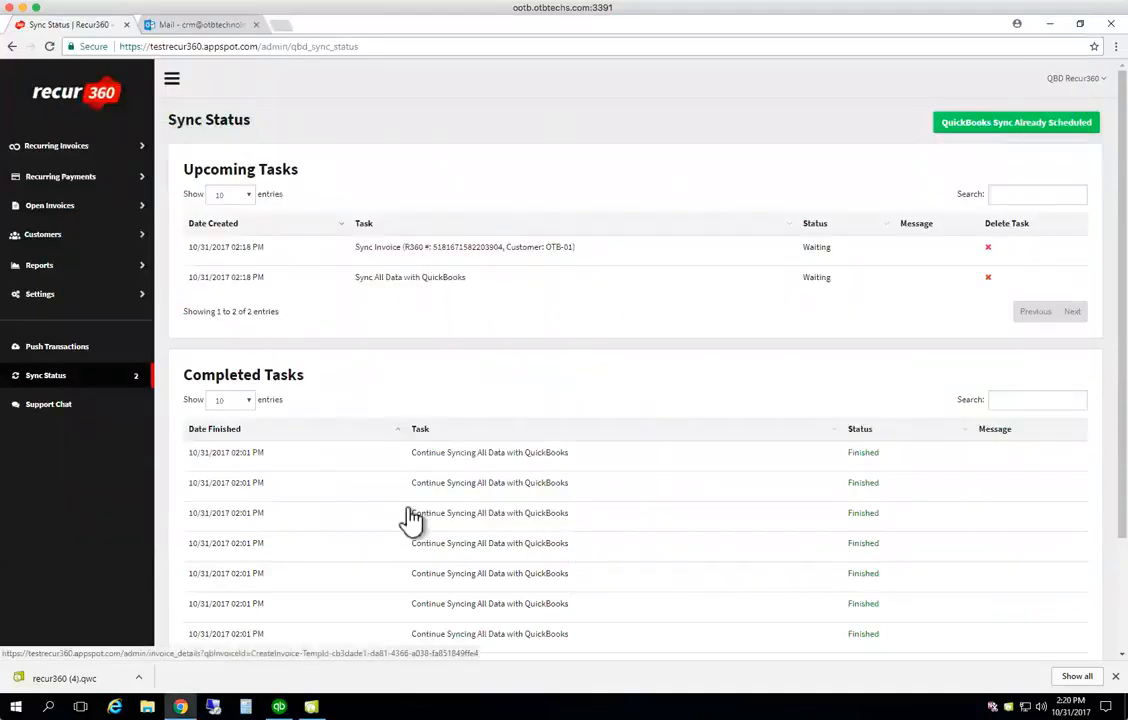
pyautogui.click(279, 704)
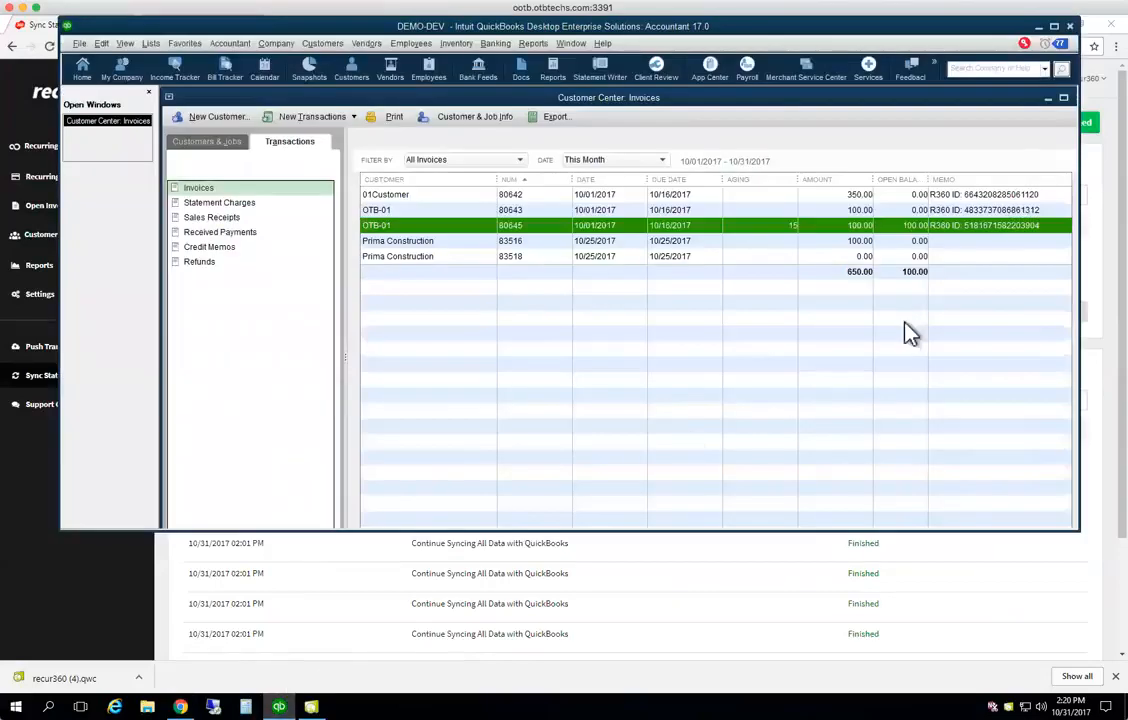
pyautogui.doubleClick(993, 229)
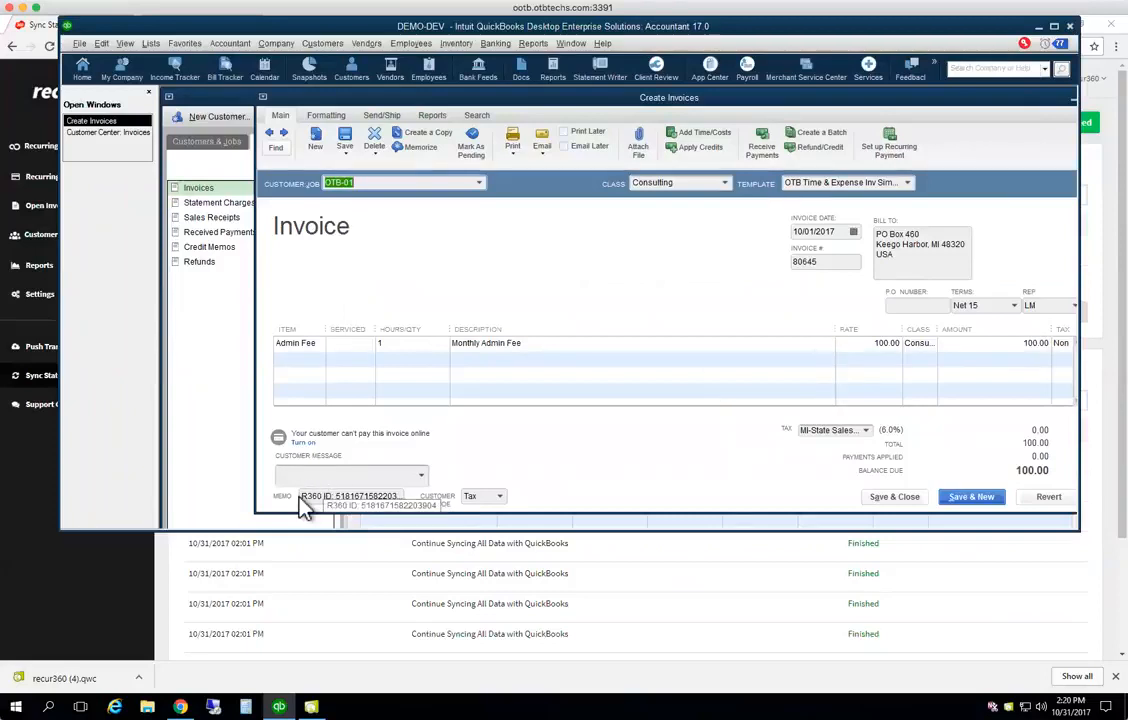
pyautogui.moveTo(304, 496); pyautogui.dragTo(445, 500)
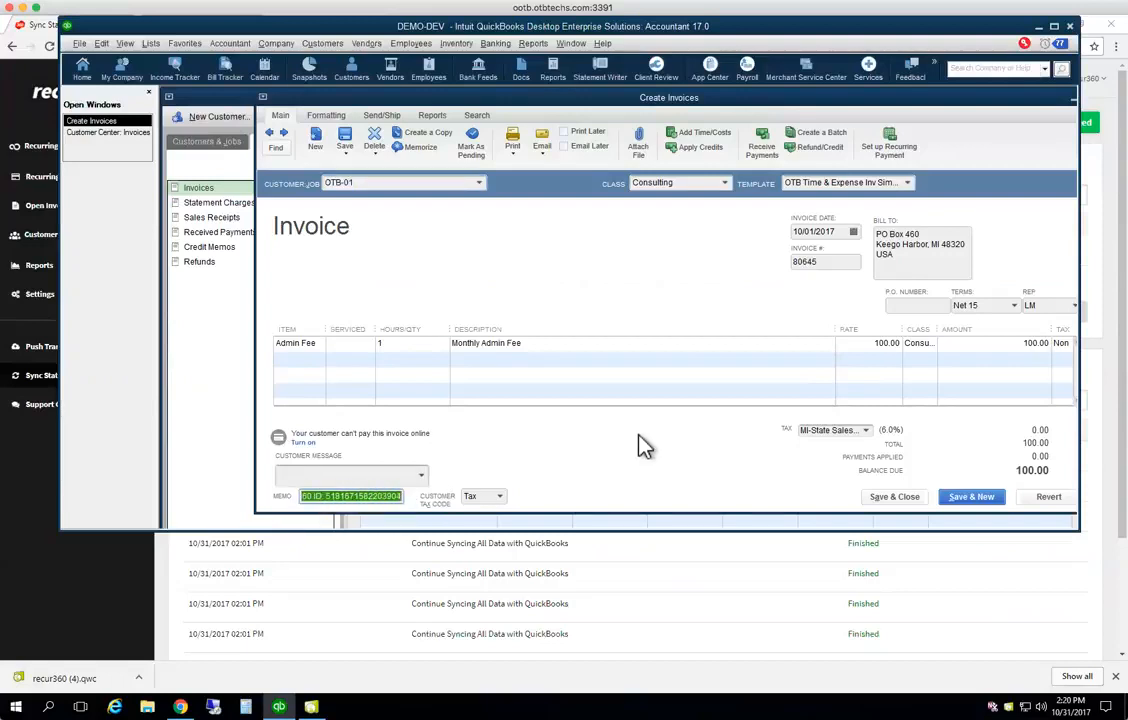
pyautogui.press('Escape')
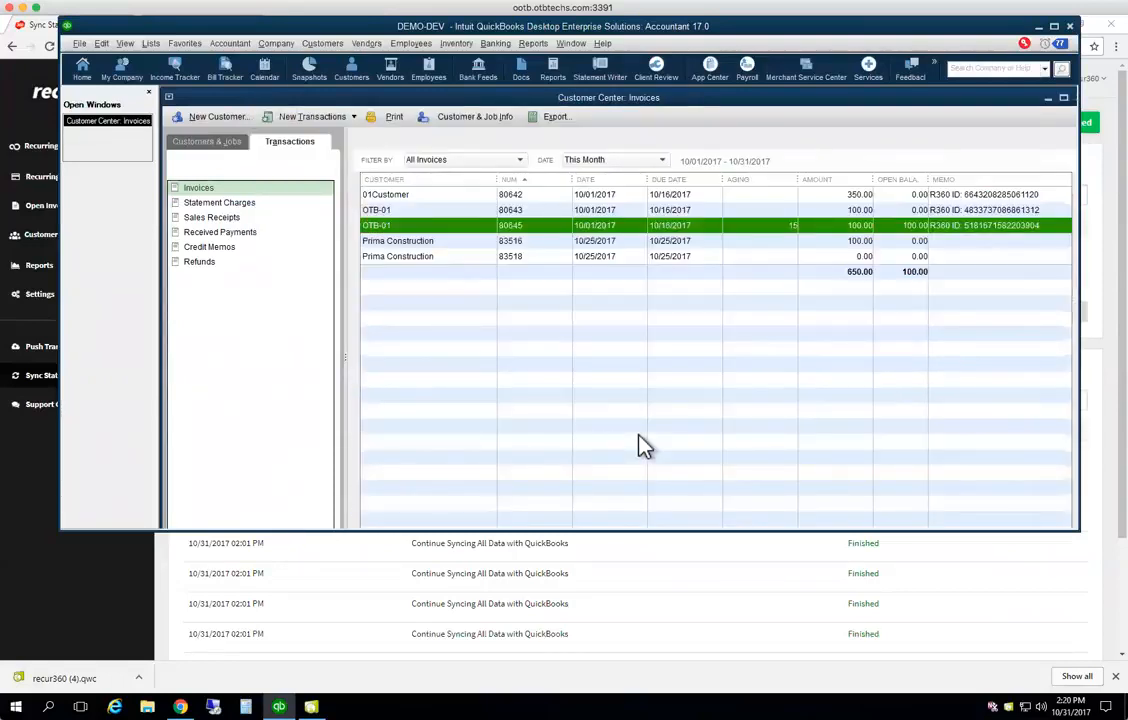
pyautogui.click(648, 559)
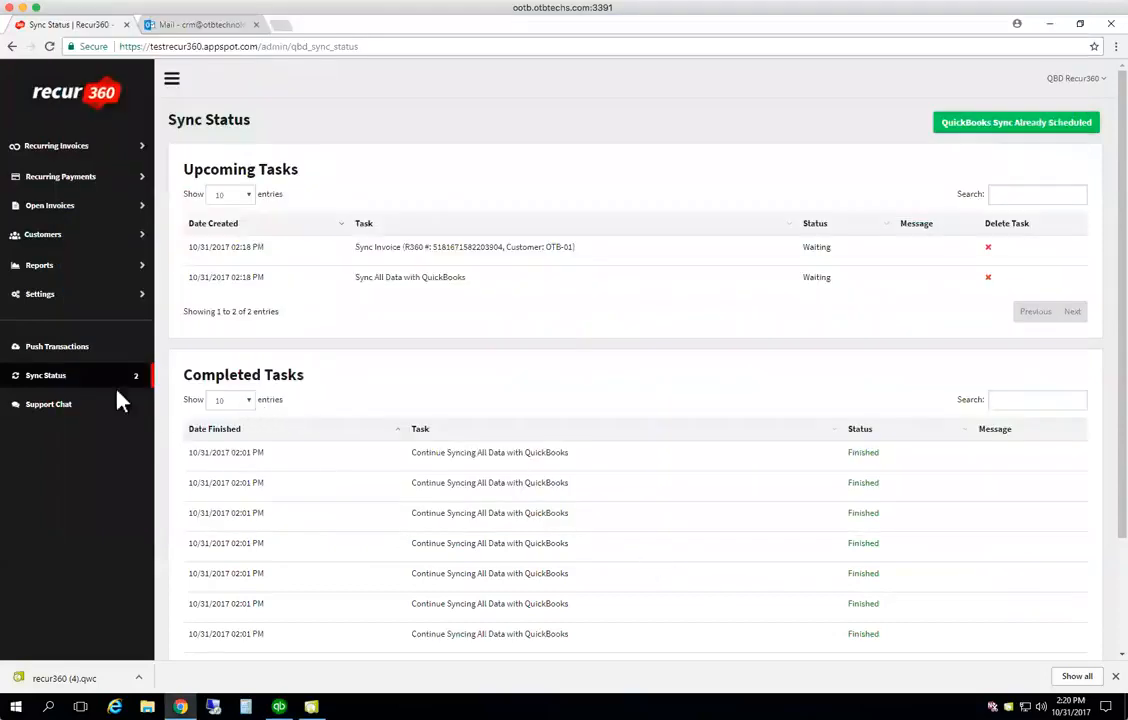
# Reload Sync Status and confirm the OTB-01 Sync Invoice task finished as QuickBooks #80645
pyautogui.click(57, 385)
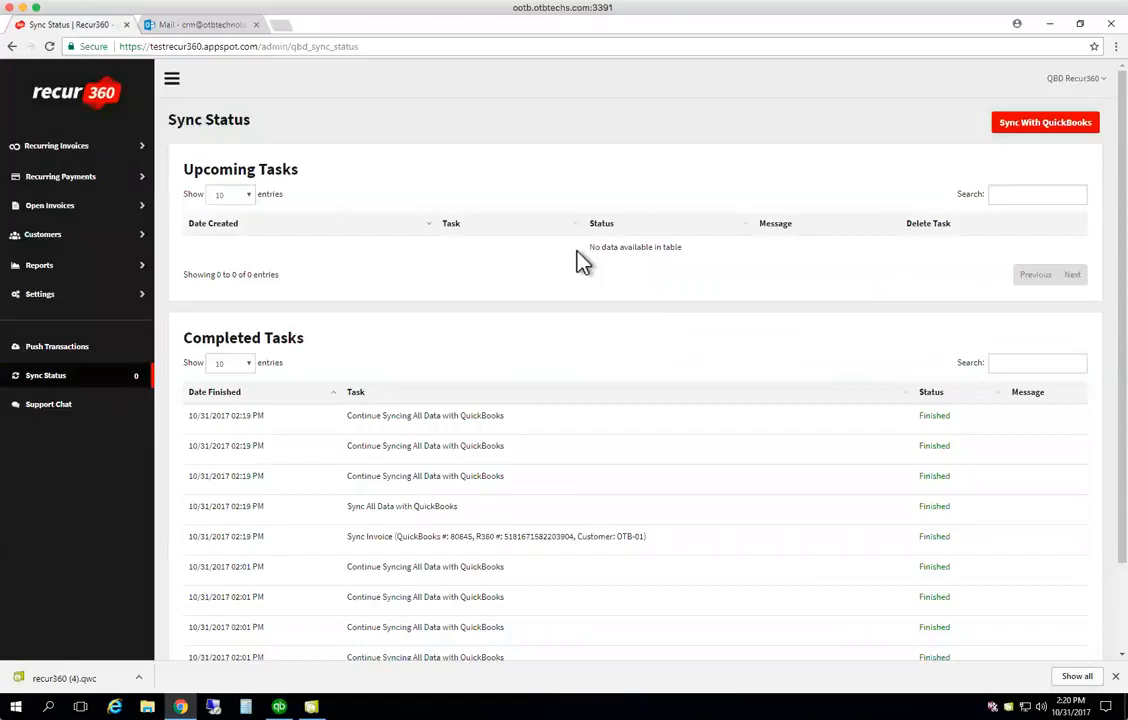
pyautogui.scroll(-2, 550, 520)
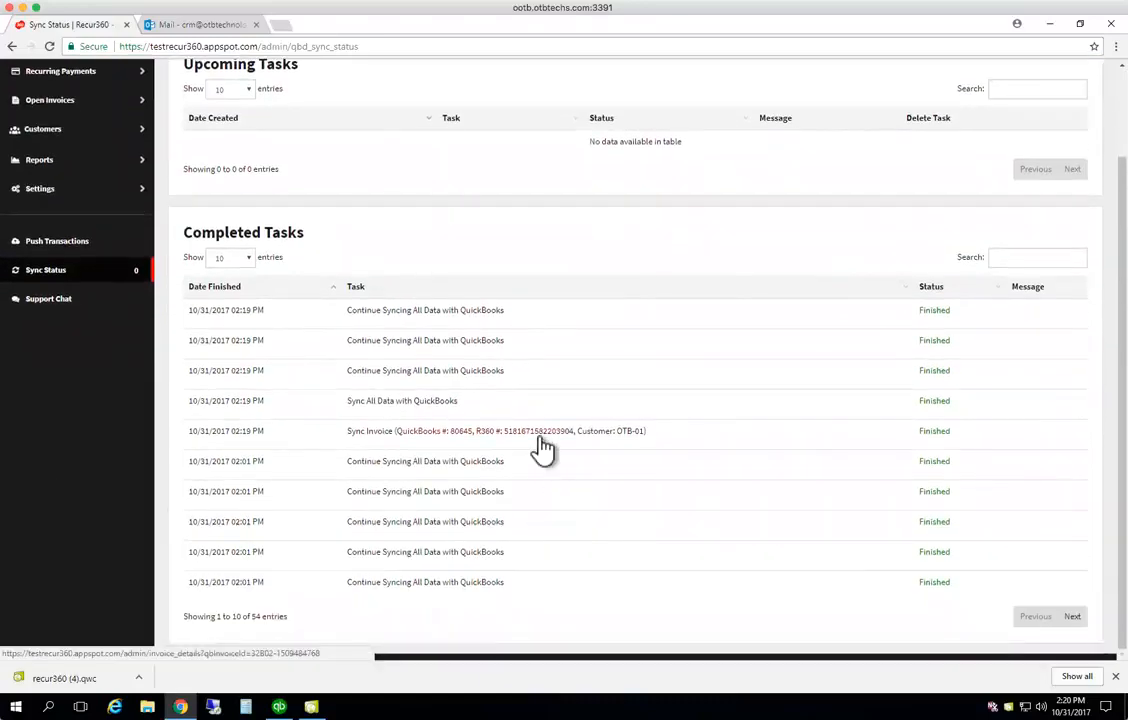
pyautogui.scroll(2, 541, 448)
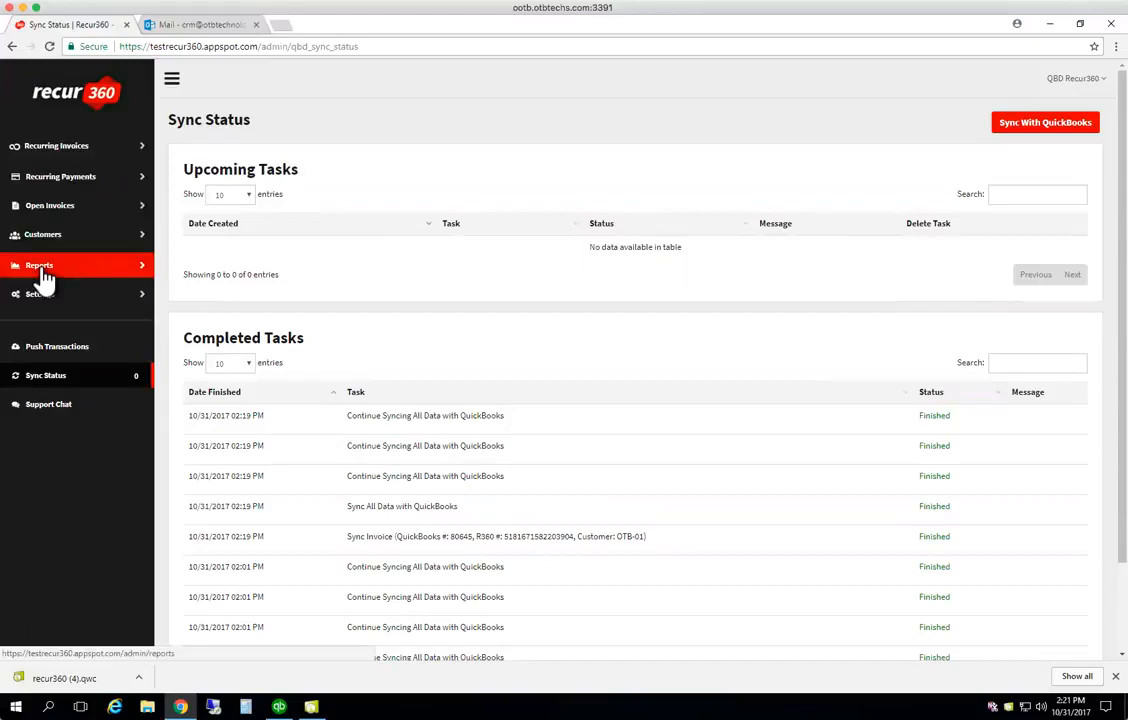
pyautogui.click(184, 31)
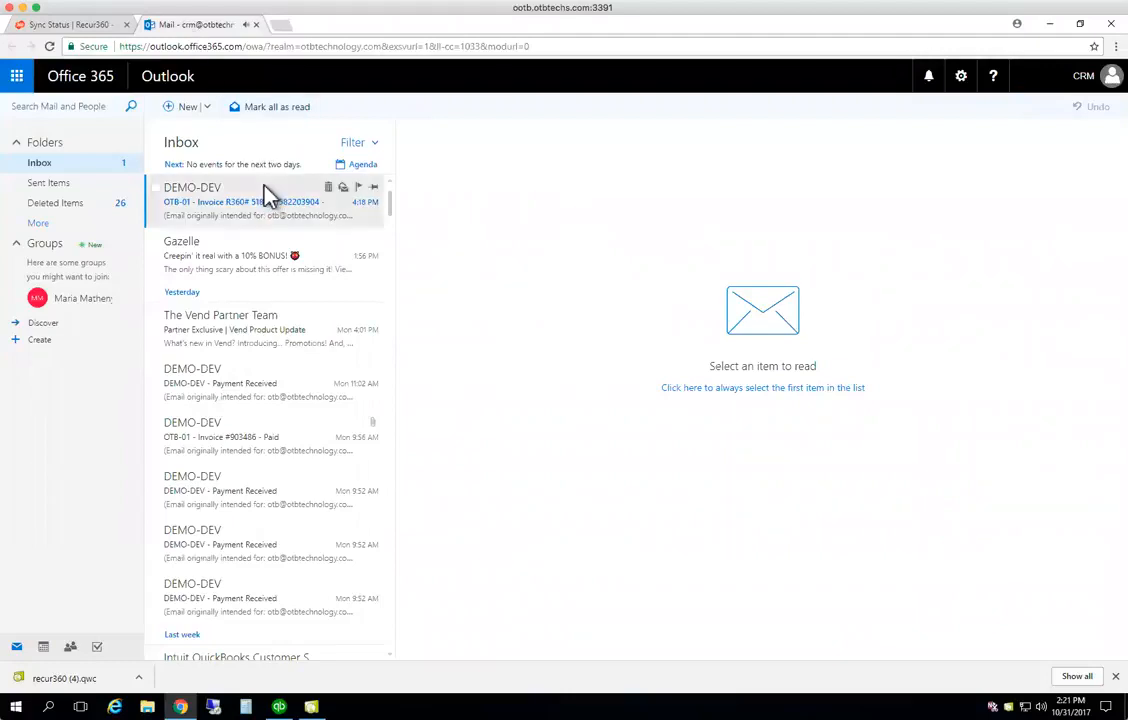
# Open the DEMO-DEV OTB-01 invoice email and preview its attached PDF showing $100.00 due
pyautogui.click(268, 193)
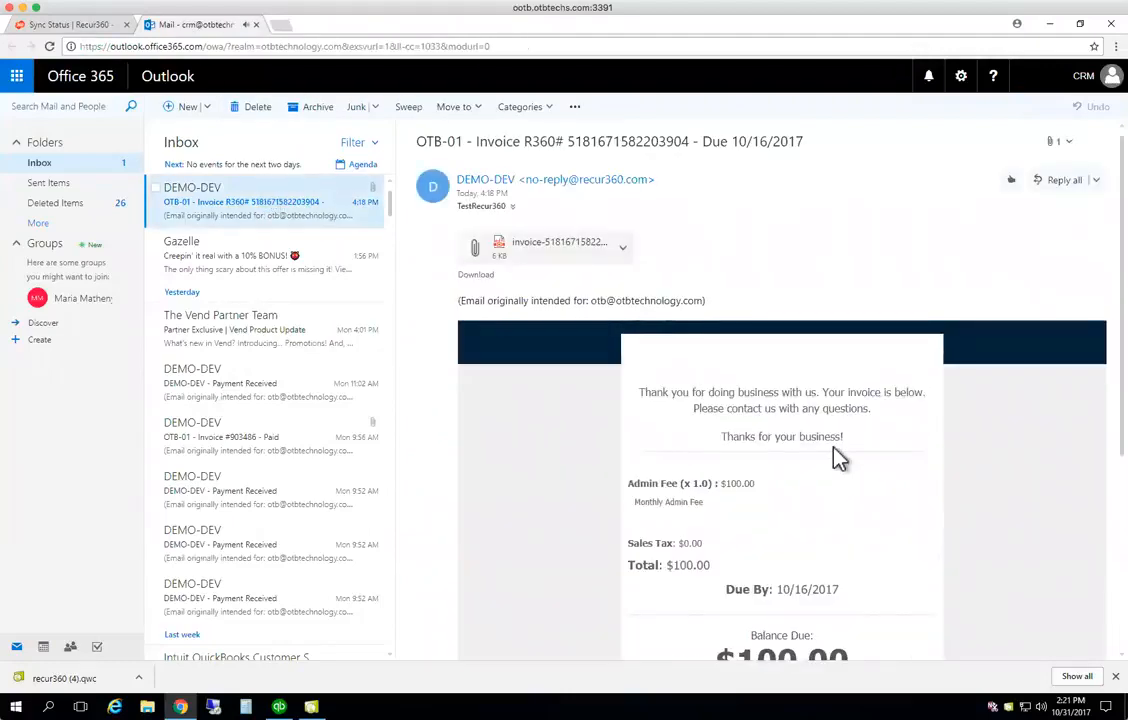
pyautogui.scroll(-3, 840, 497)
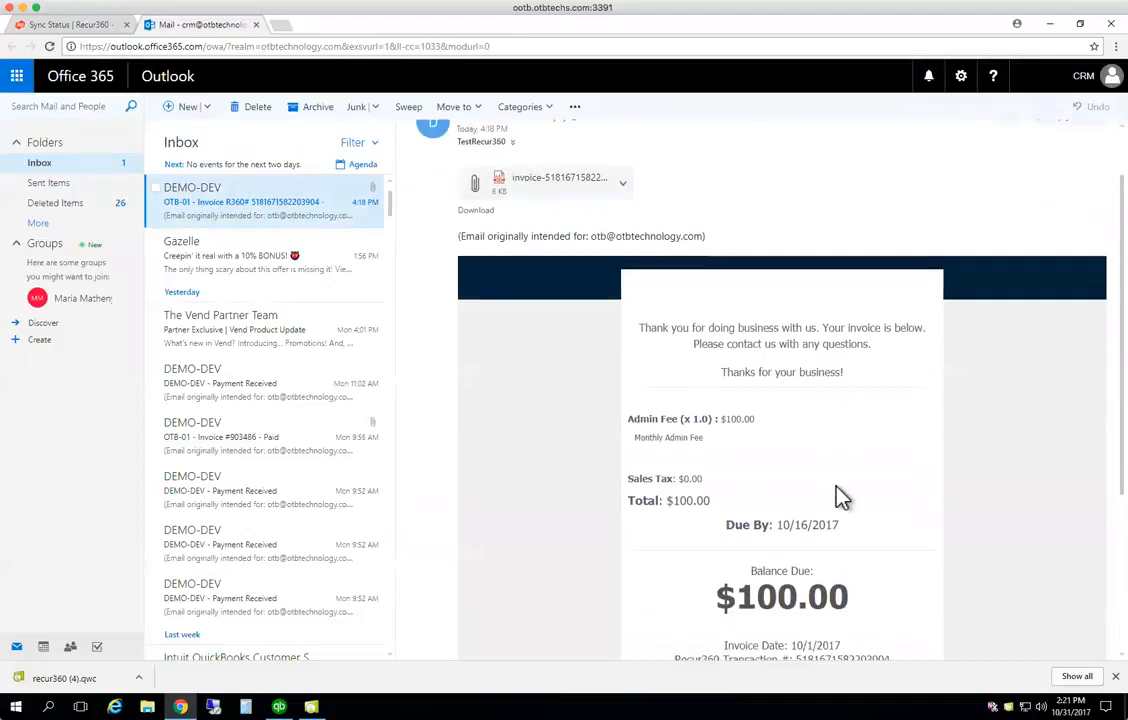
pyautogui.scroll(3, 840, 497)
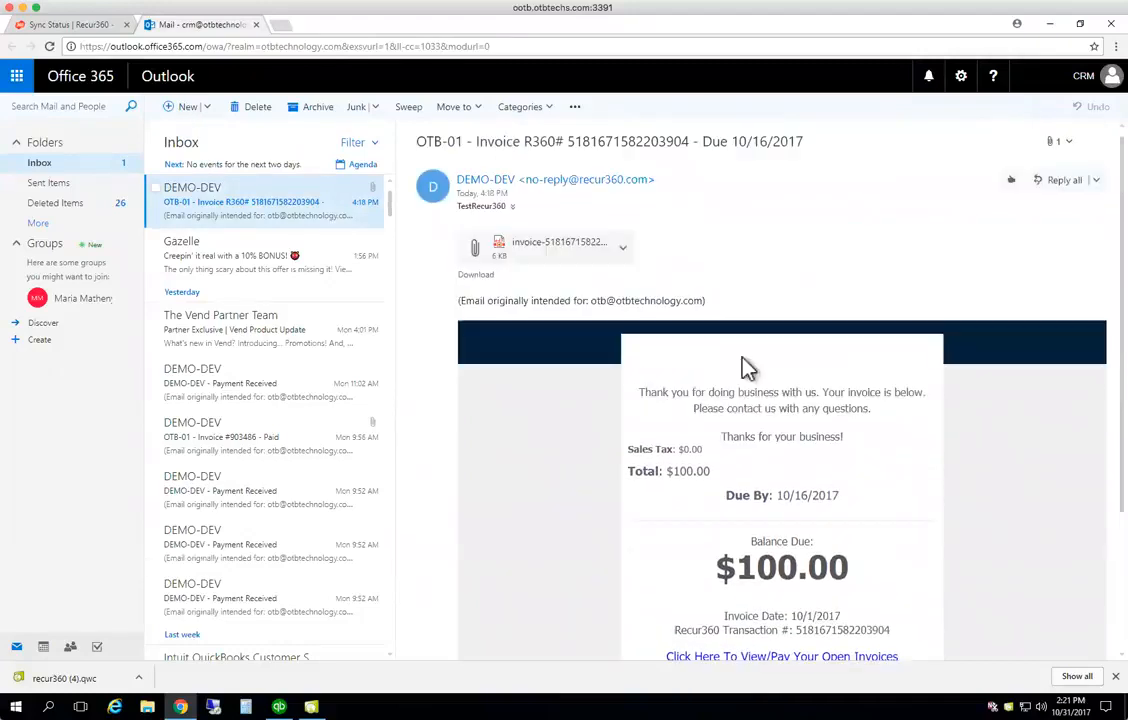
pyautogui.click(624, 256)
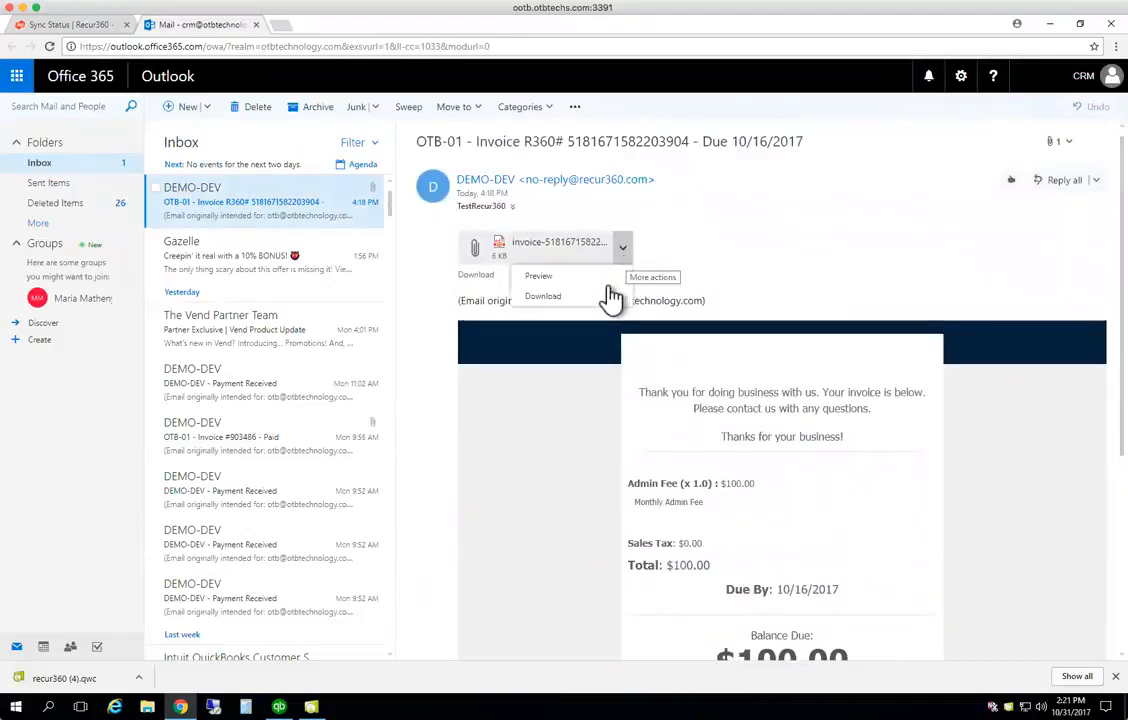
pyautogui.click(540, 278)
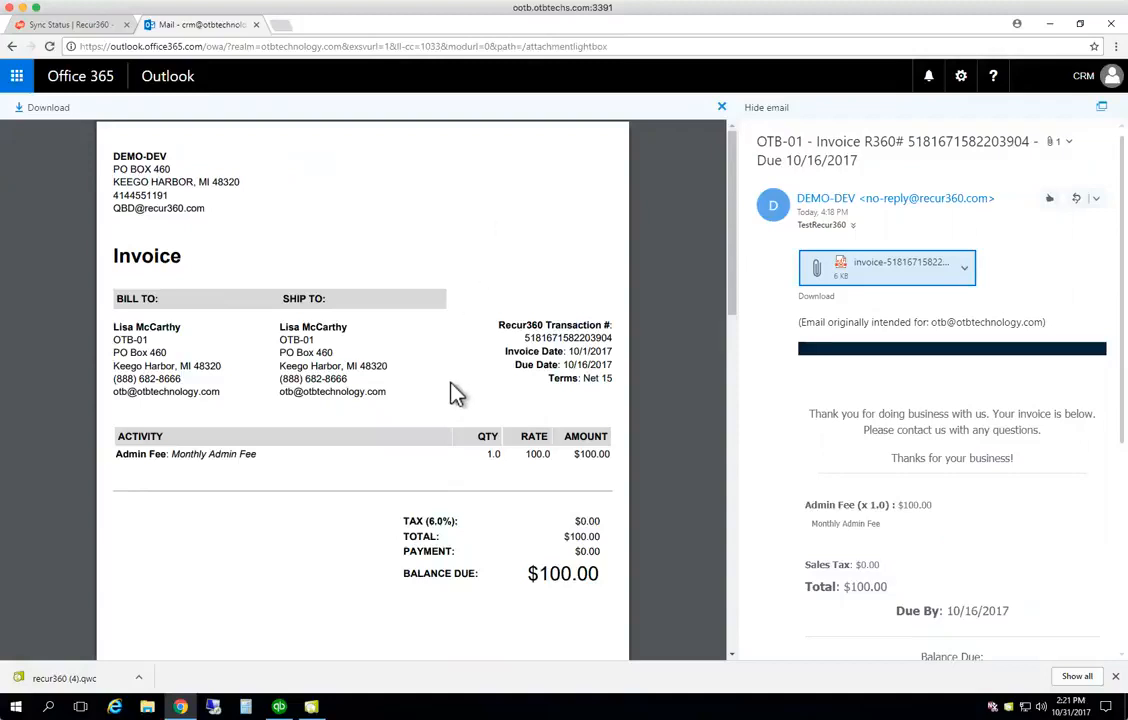
pyautogui.click(721, 107)
pyautogui.scroll(-2, 806, 484)
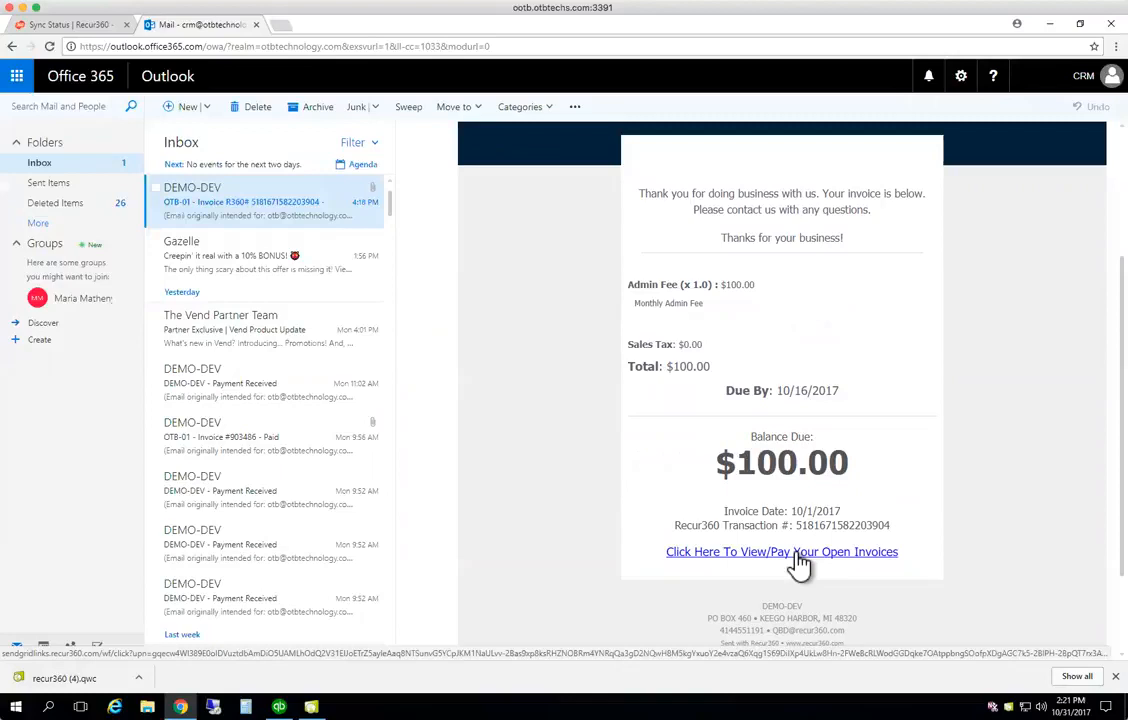
# Run the R360 Invoice History report from Recur360 Reports, showing invoice 80645 with $100.00 due
pyautogui.click(70, 27)
pyautogui.click(48, 268)
pyautogui.click(24, 272)
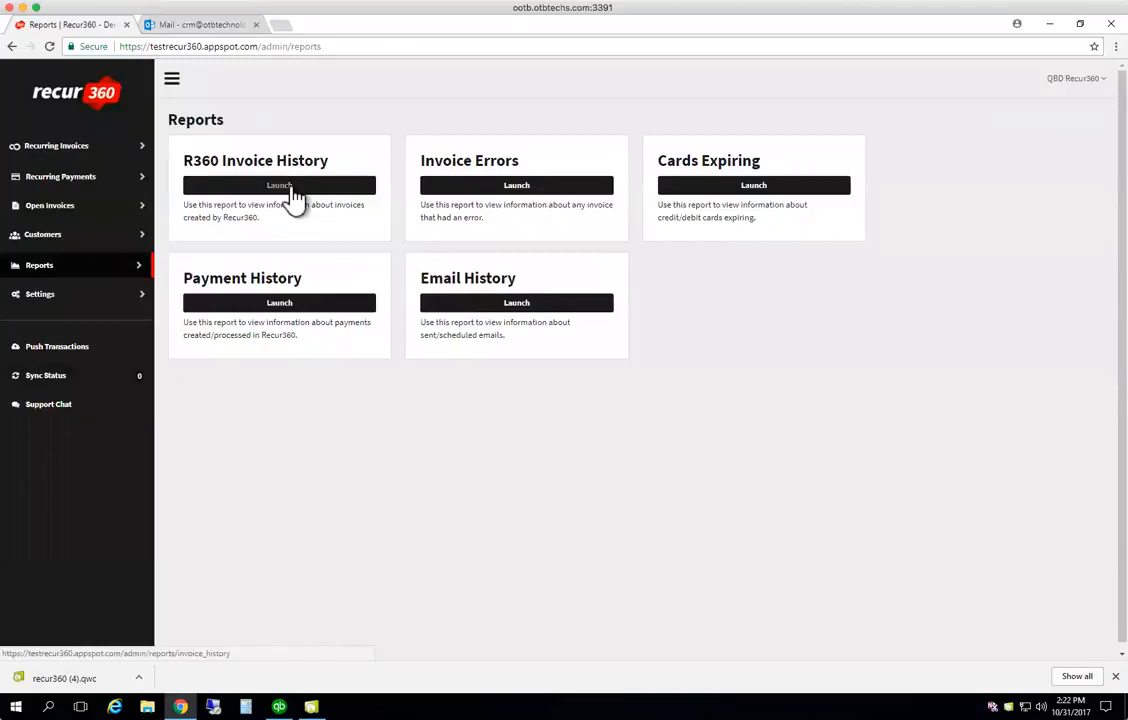
pyautogui.click(289, 186)
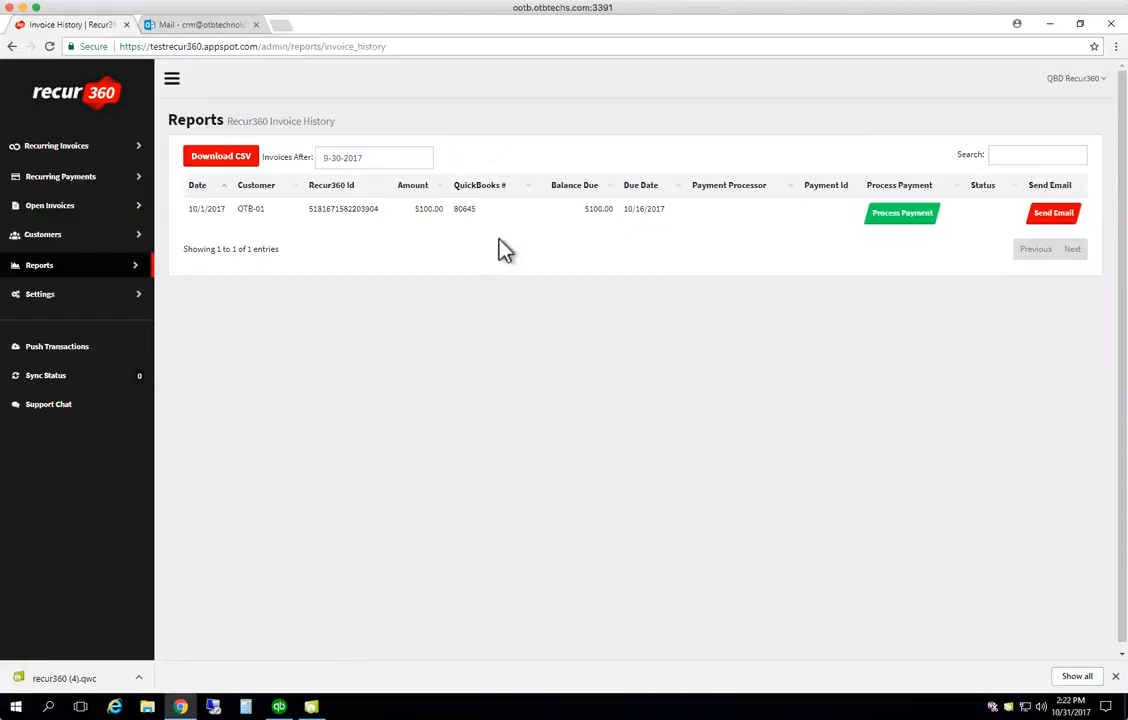
# Open Process Payment for invoice 80645, set the QuickBooks payment type to CHECK, then cancel
pyautogui.click(885, 235)
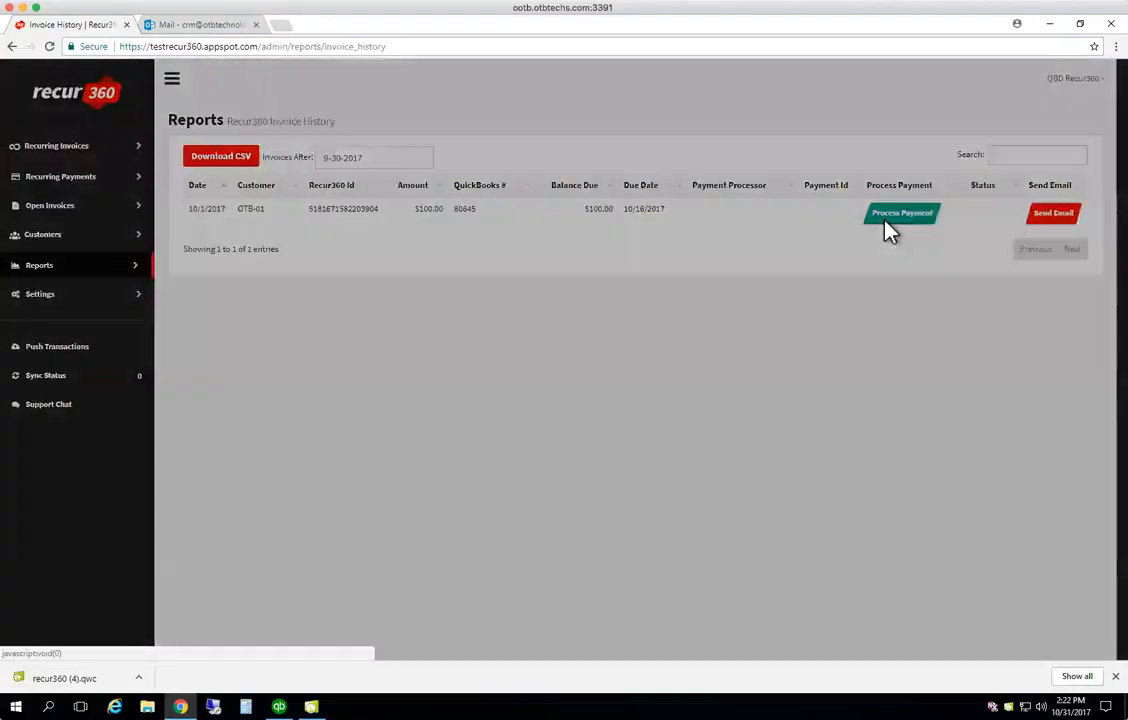
pyautogui.click(652, 195)
pyautogui.click(577, 218)
pyautogui.click(568, 217)
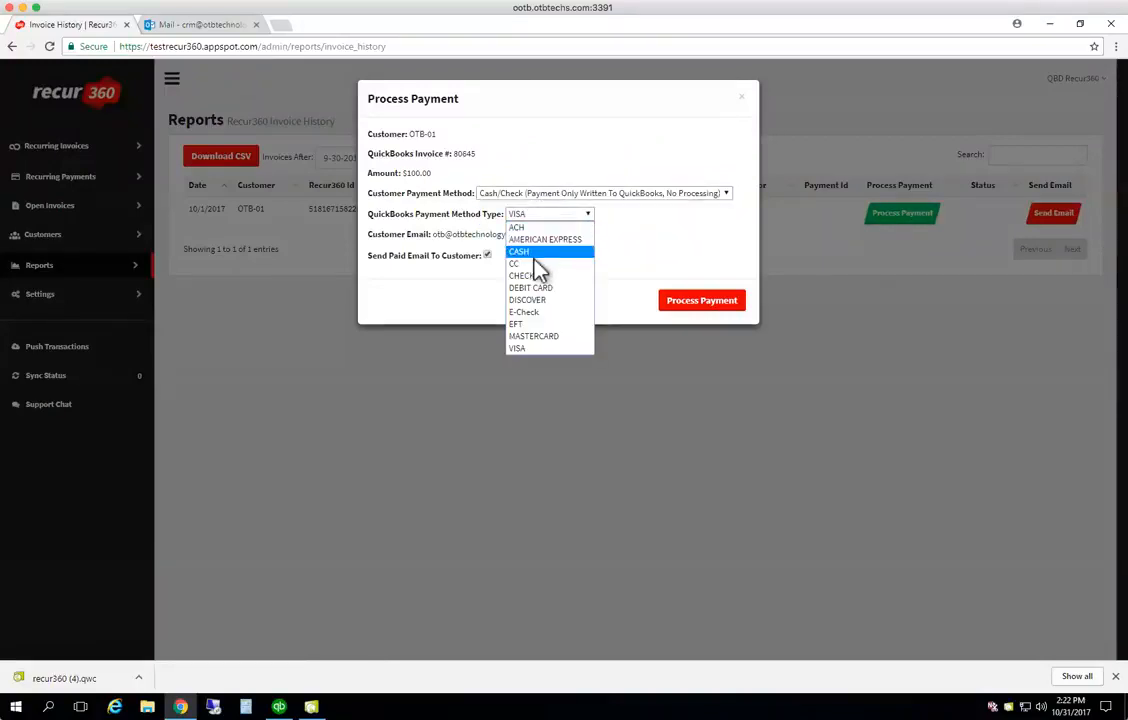
pyautogui.click(524, 274)
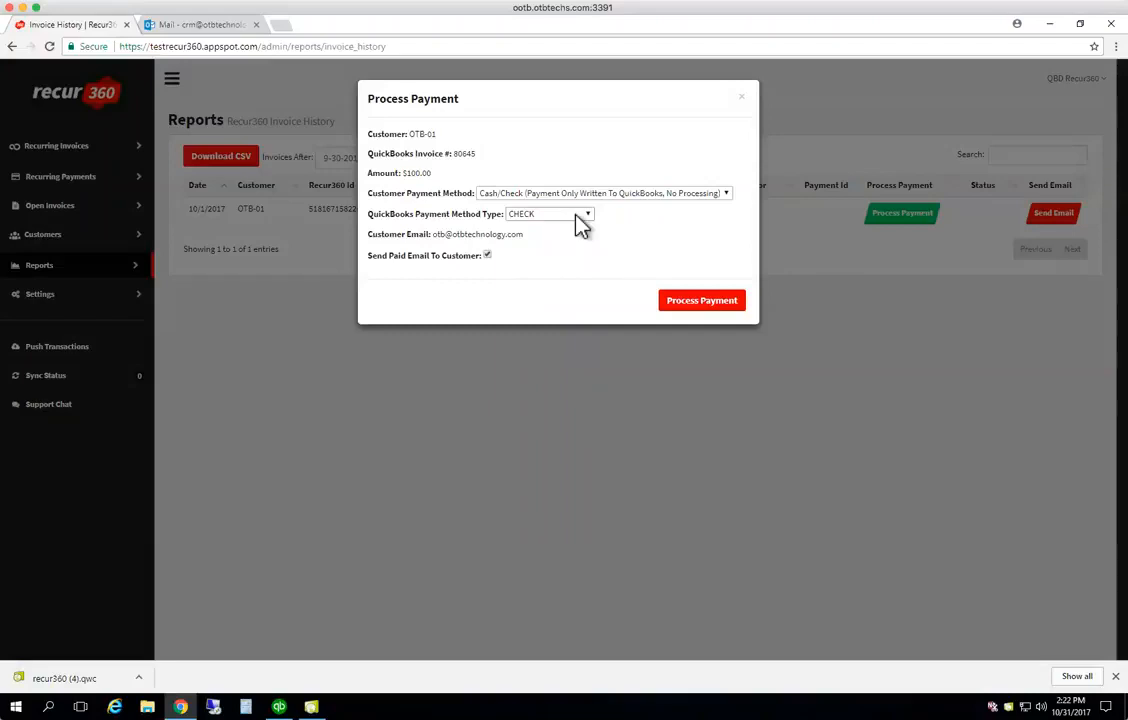
pyautogui.moveTo(476, 155); pyautogui.dragTo(456, 155)
pyautogui.click(742, 100)
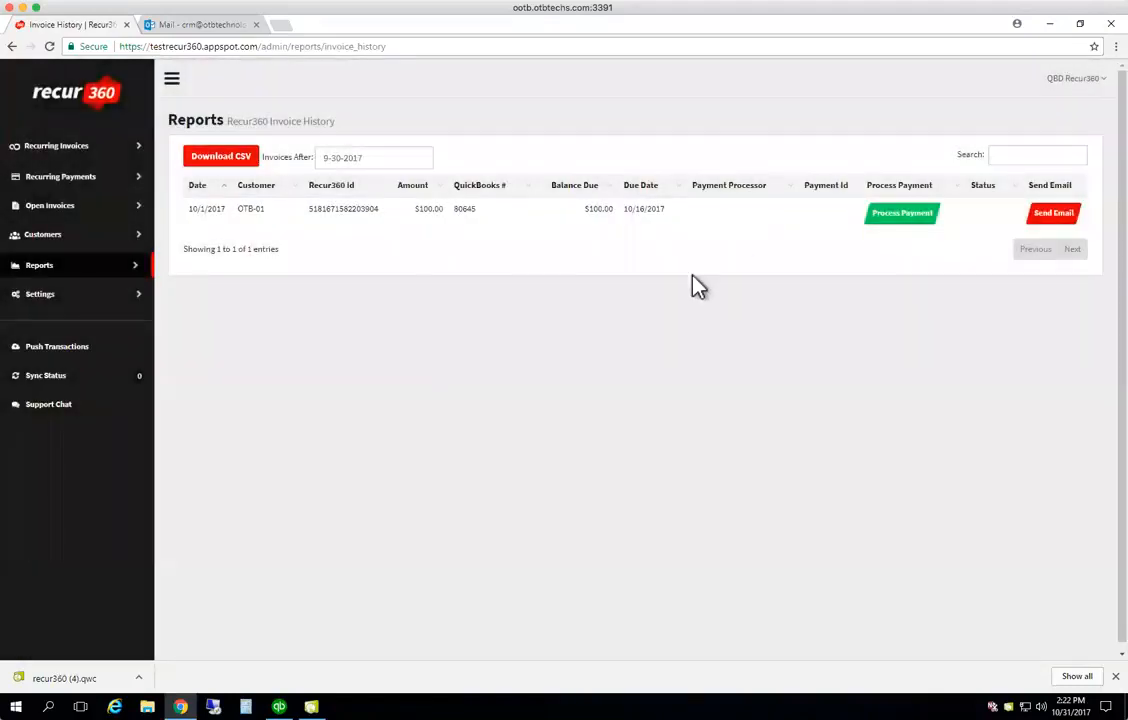
# Reopen the 80645 payment dialog, pick a customer payment method, close without paying, and show the invoice email
pyautogui.click(908, 226)
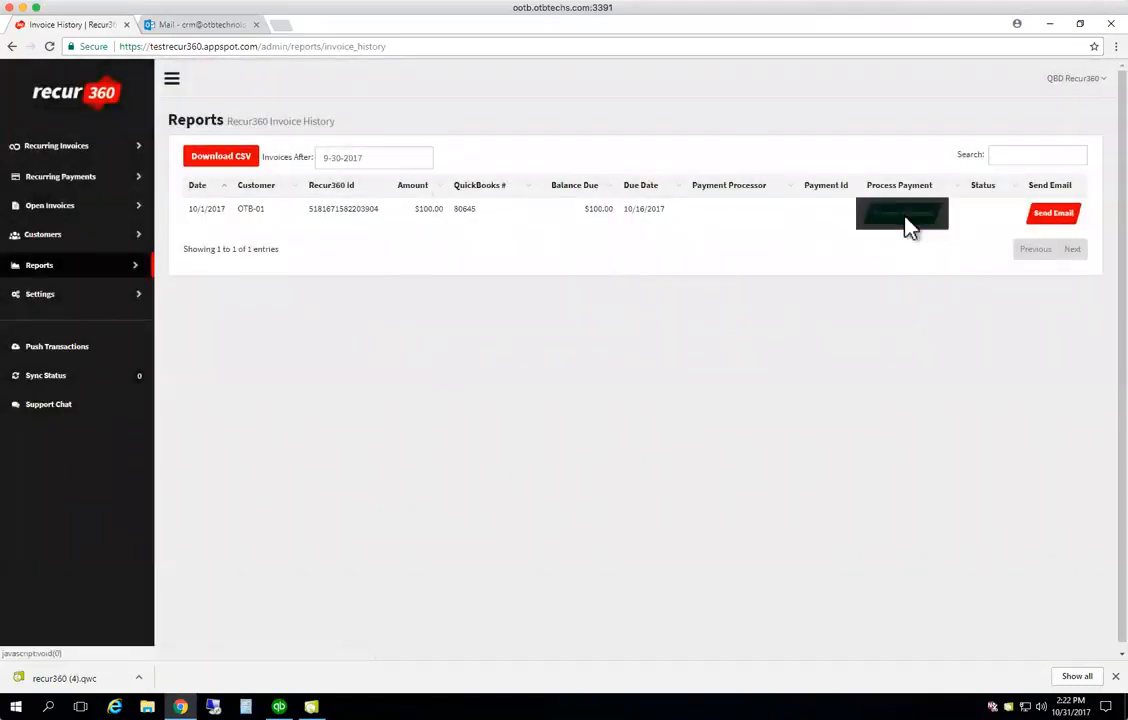
pyautogui.click(650, 194)
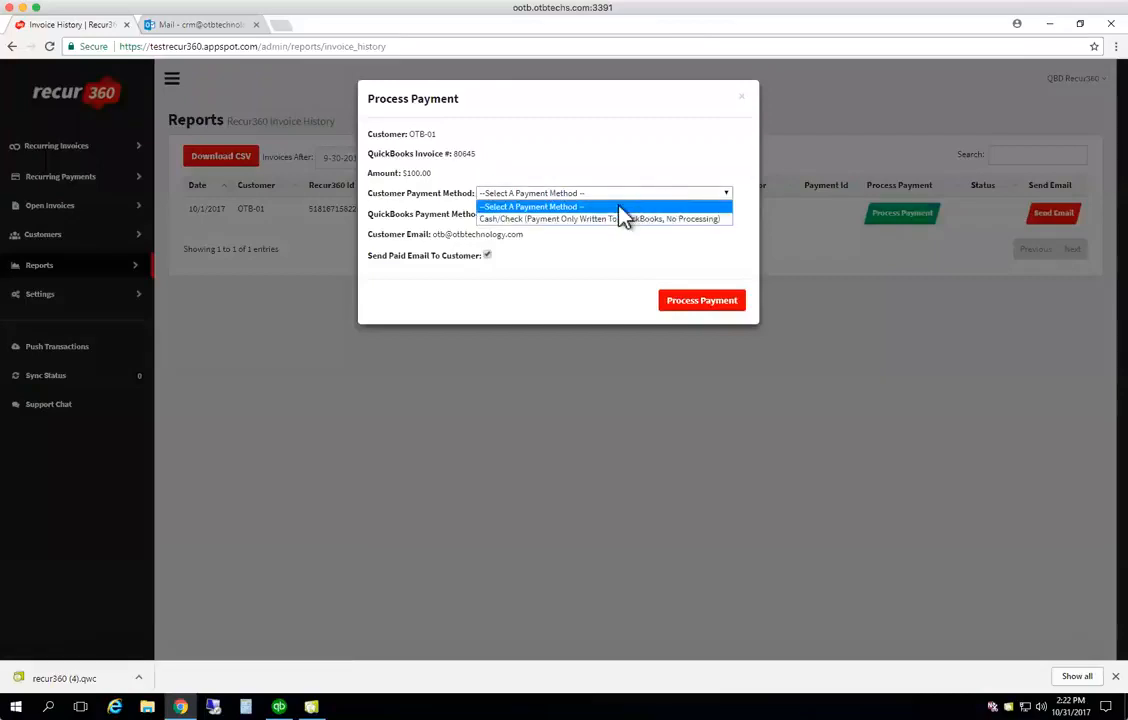
pyautogui.click(596, 219)
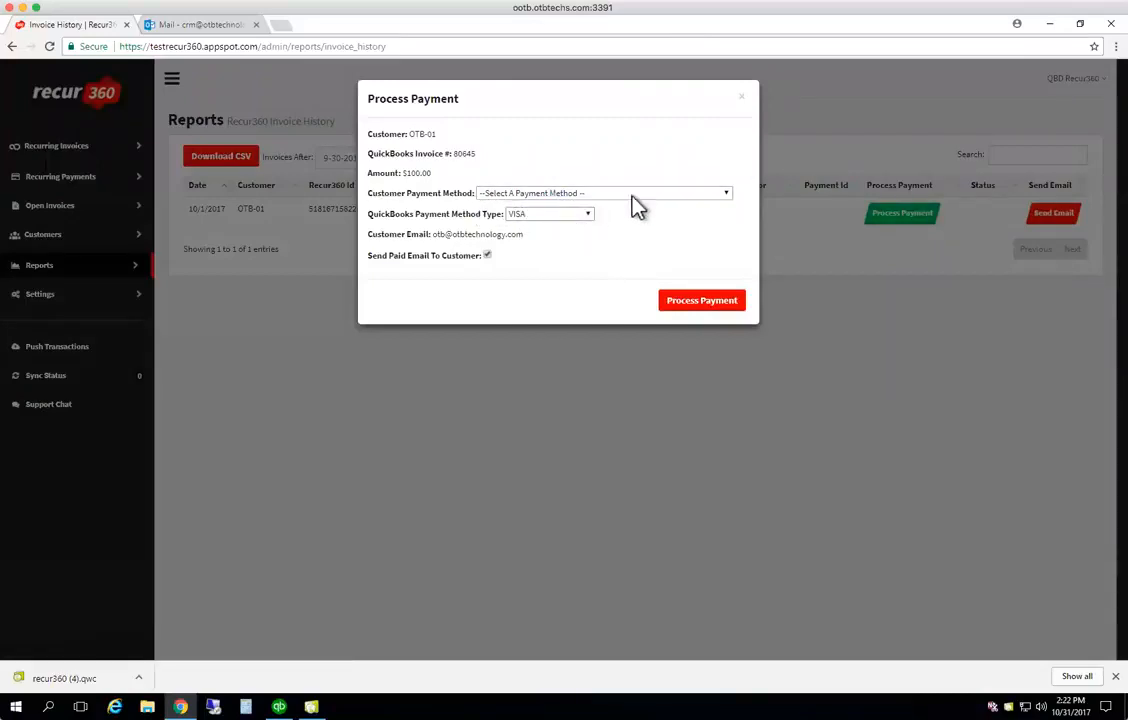
pyautogui.click(741, 100)
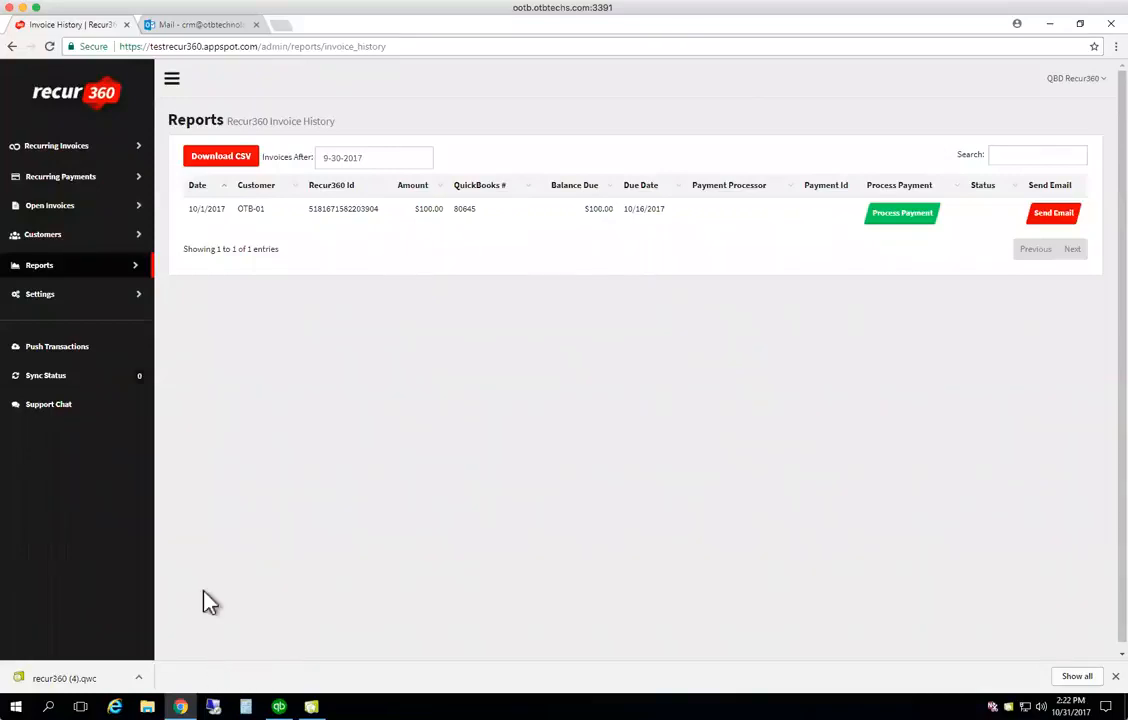
pyautogui.click(197, 26)
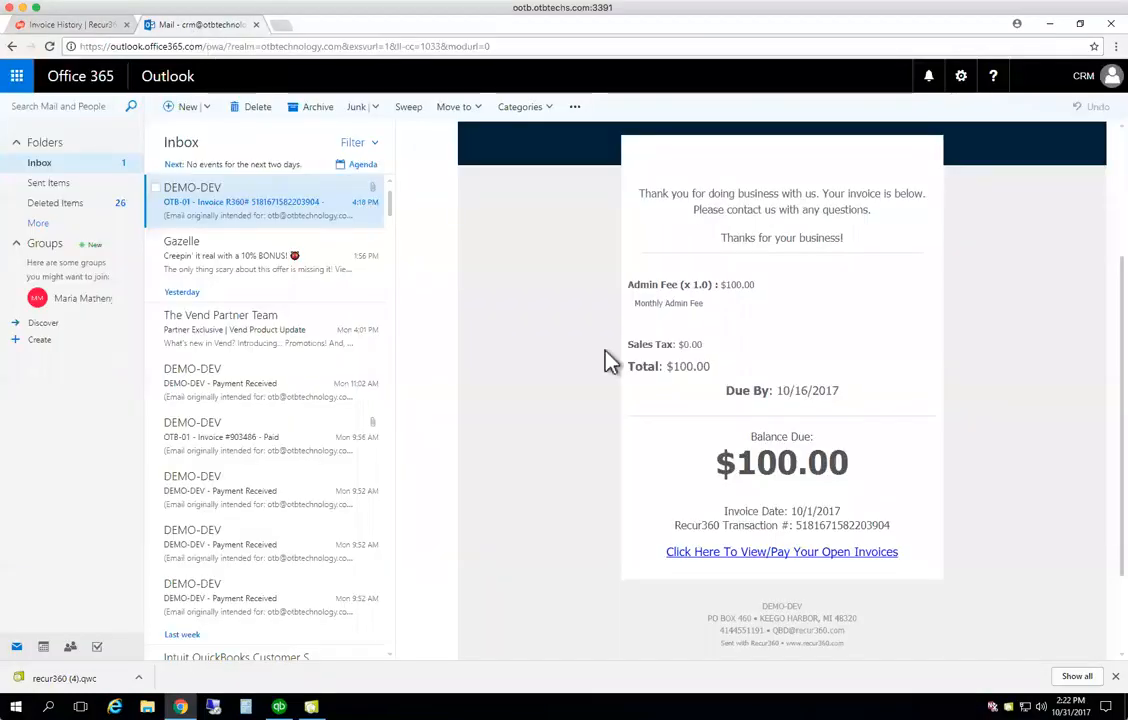
# From the email's pay link, open OTB-01's Invoice Payments page and select invoice 80645 for $100.00
pyautogui.click(781, 553)
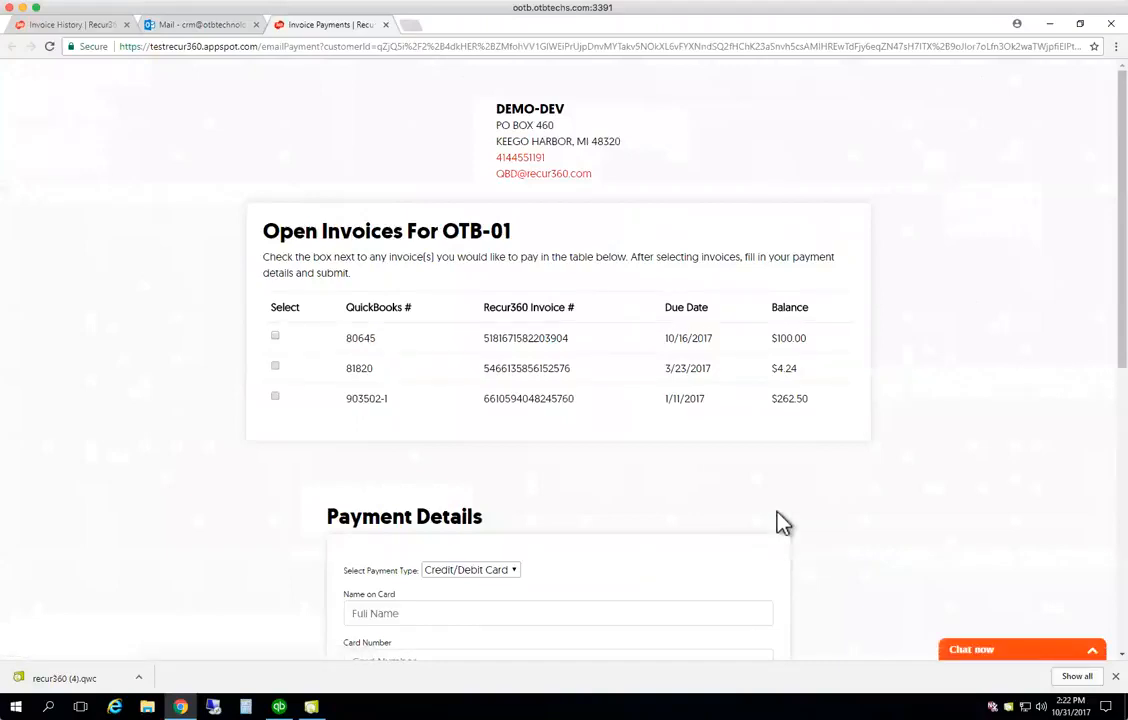
pyautogui.moveTo(568, 338); pyautogui.dragTo(486, 337)
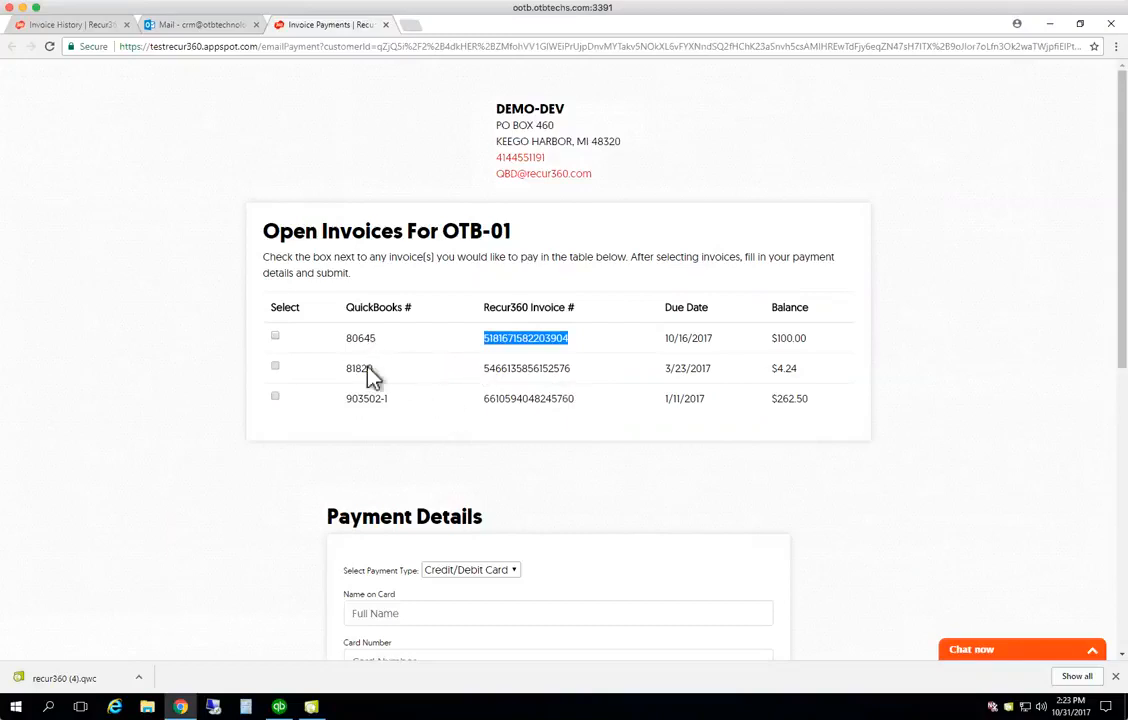
pyautogui.click(276, 339)
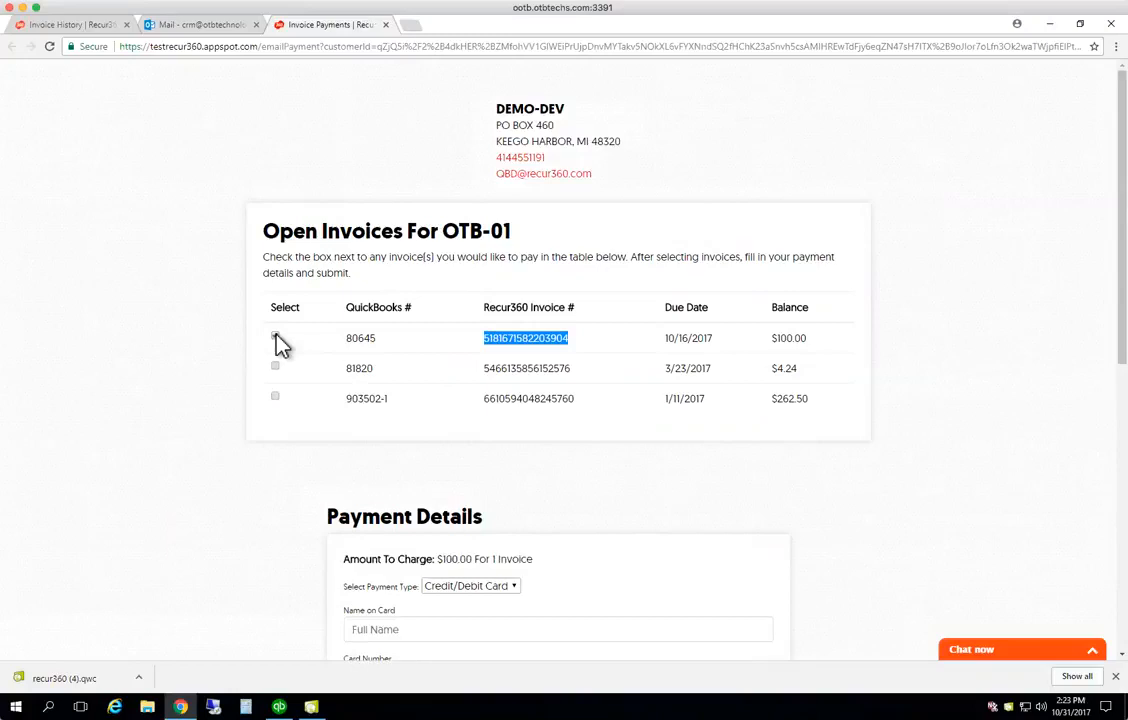
pyautogui.scroll(-3, 556, 473)
pyautogui.scroll(-1, 557, 464)
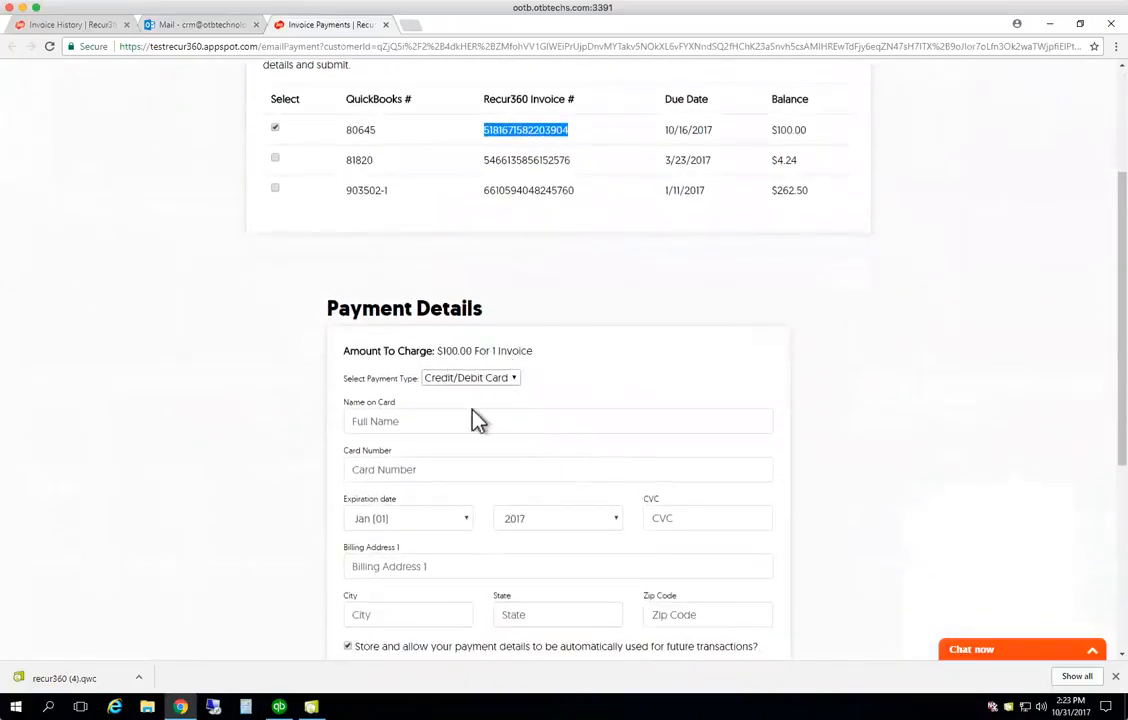
# Enter the cardholder's name, the card number, expiry year 2018 and the CVC
pyautogui.click(436, 417)
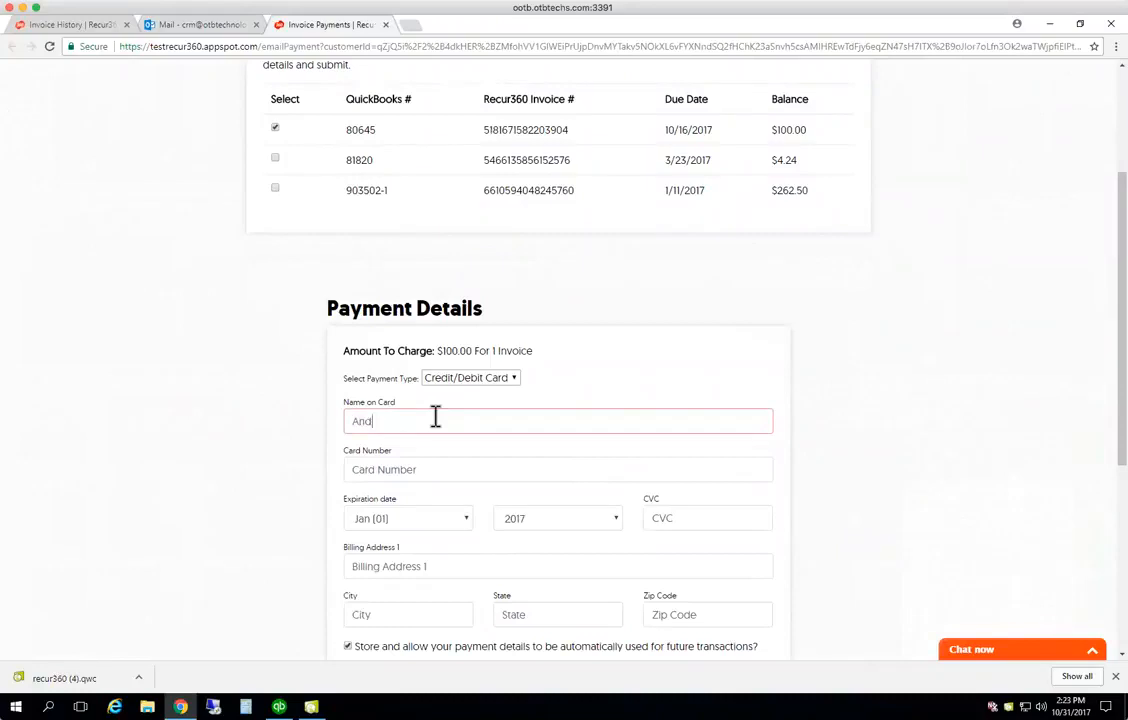
pyautogui.press('Tab')
pyautogui.write('4111111111111111')
pyautogui.click(536, 520)
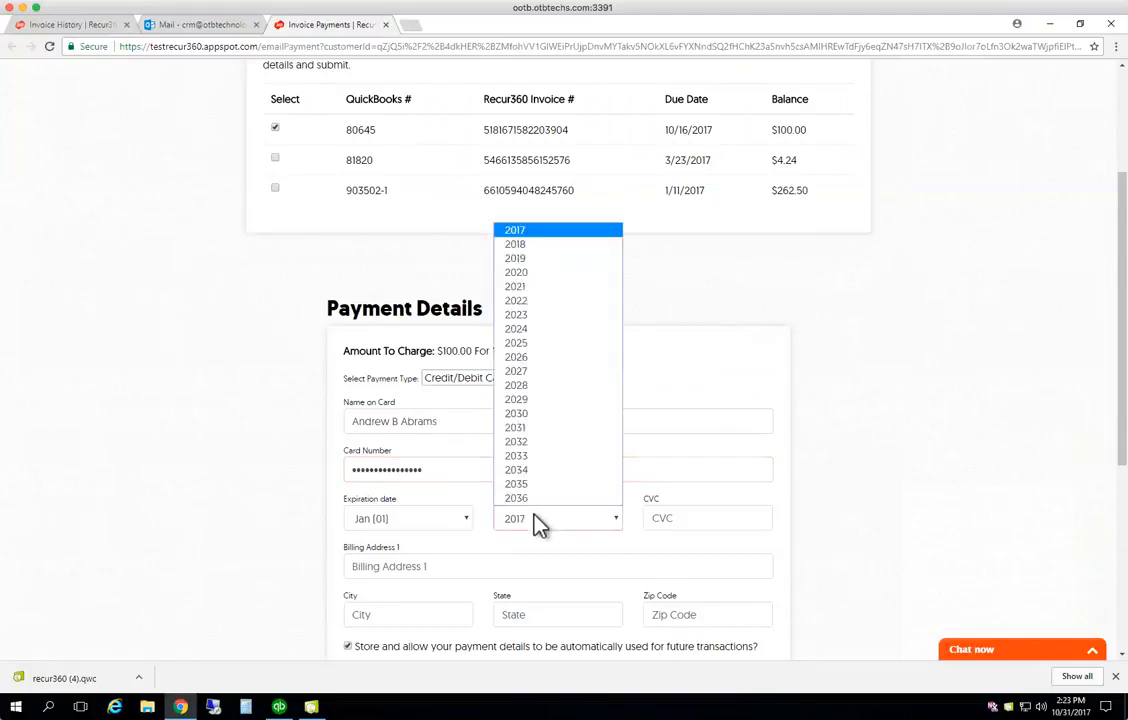
pyautogui.click(521, 246)
pyautogui.click(680, 517)
pyautogui.write('111')
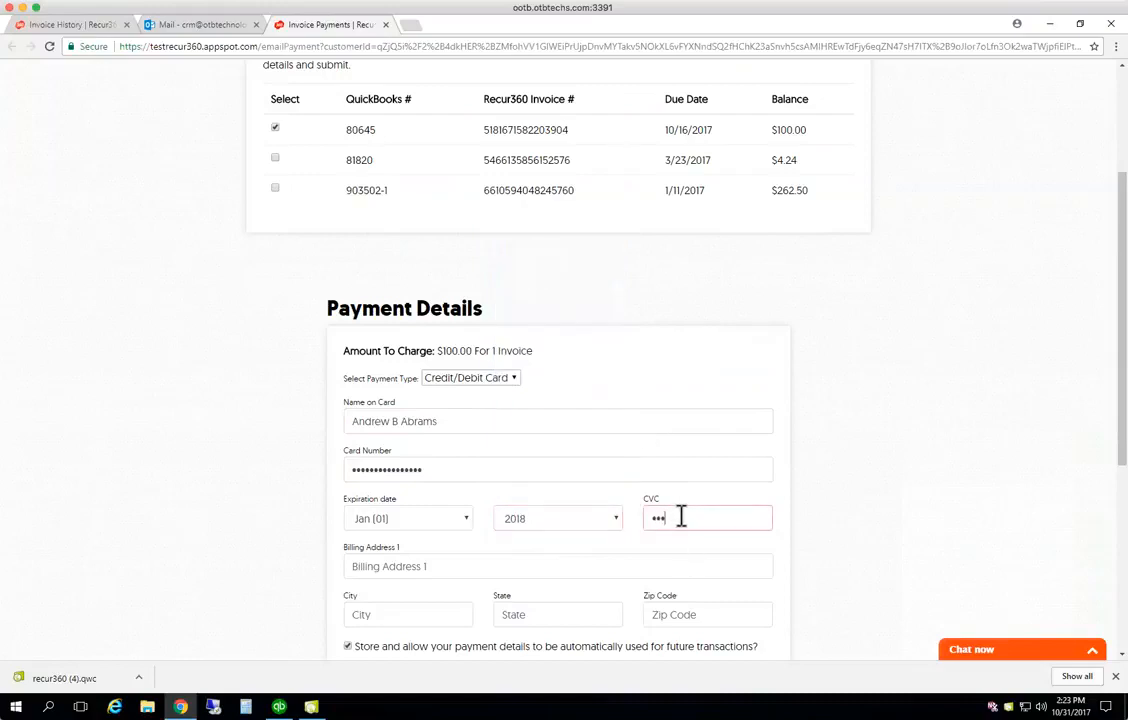
# Fill in the billing street address, city, state and zip code
pyautogui.click(559, 562)
pyautogui.press('Tab')
pyautogui.press('Tab')
pyautogui.press('Tab')
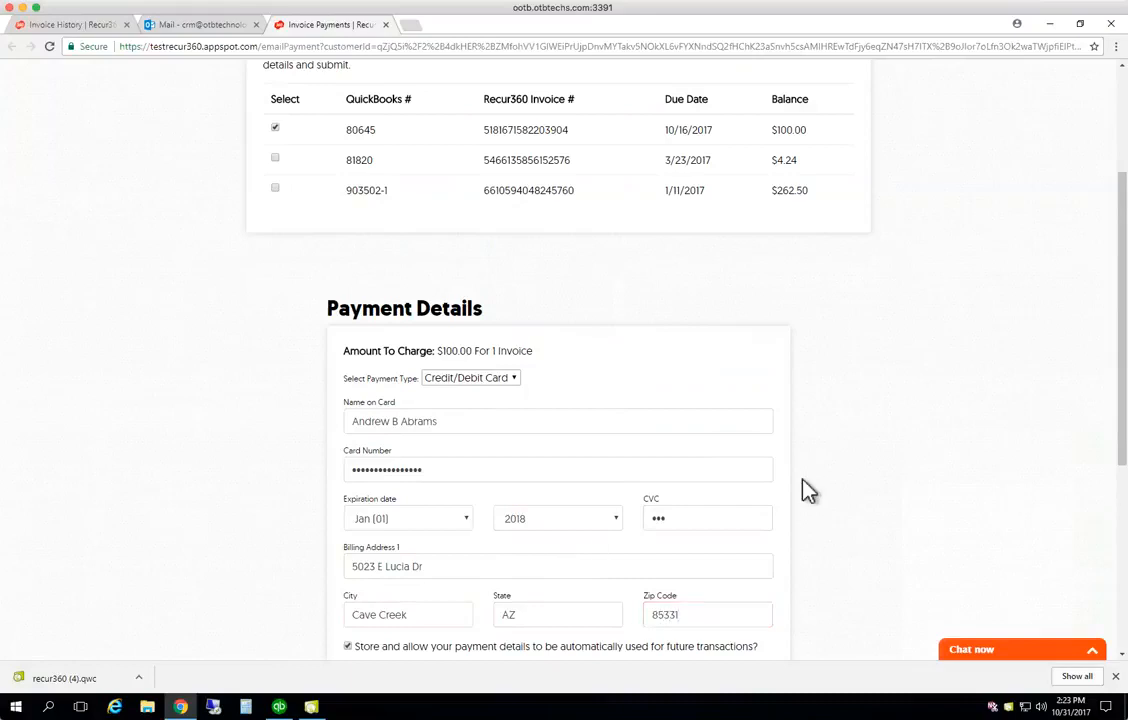
pyautogui.scroll(-3, 808, 490)
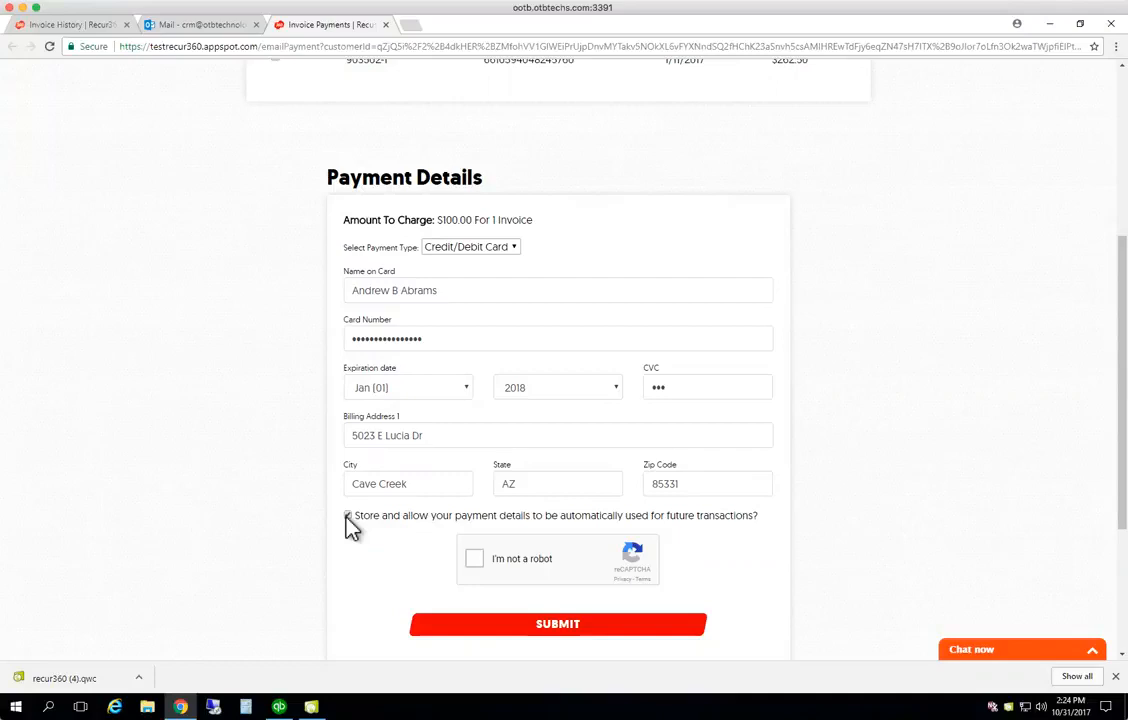
# Opt to store the card, pass reCAPTCHA, and submit the $100.00 payment, confirming both alerts
pyautogui.click(347, 516)
pyautogui.click(586, 635)
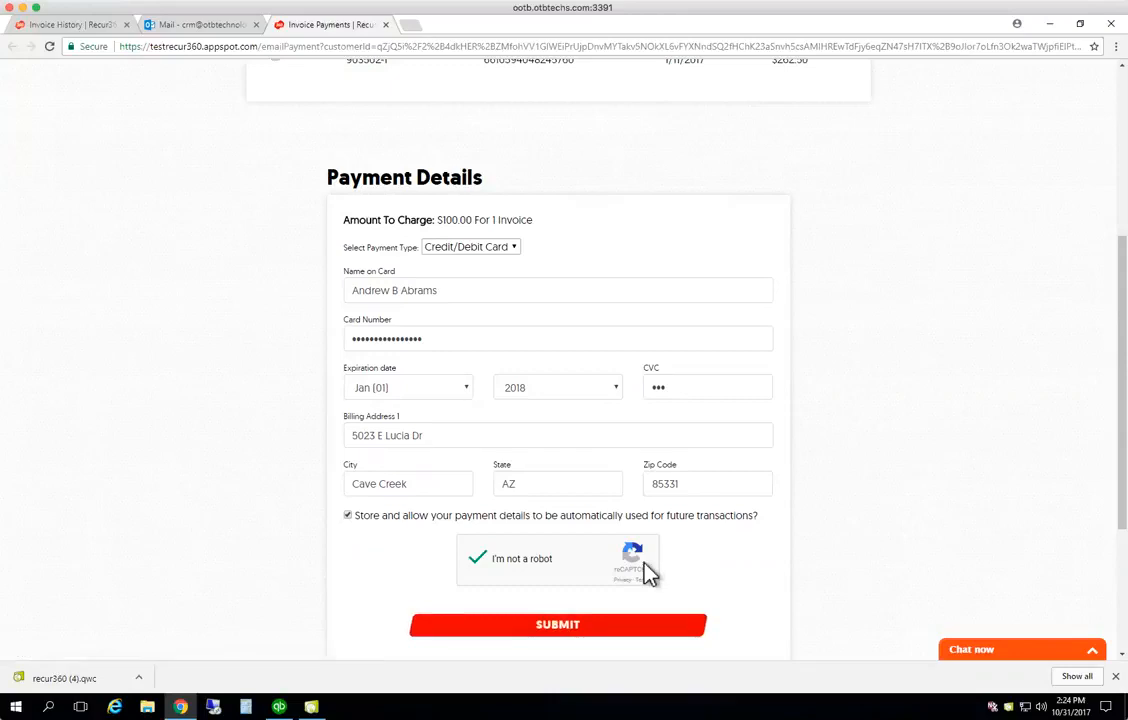
pyautogui.click(598, 630)
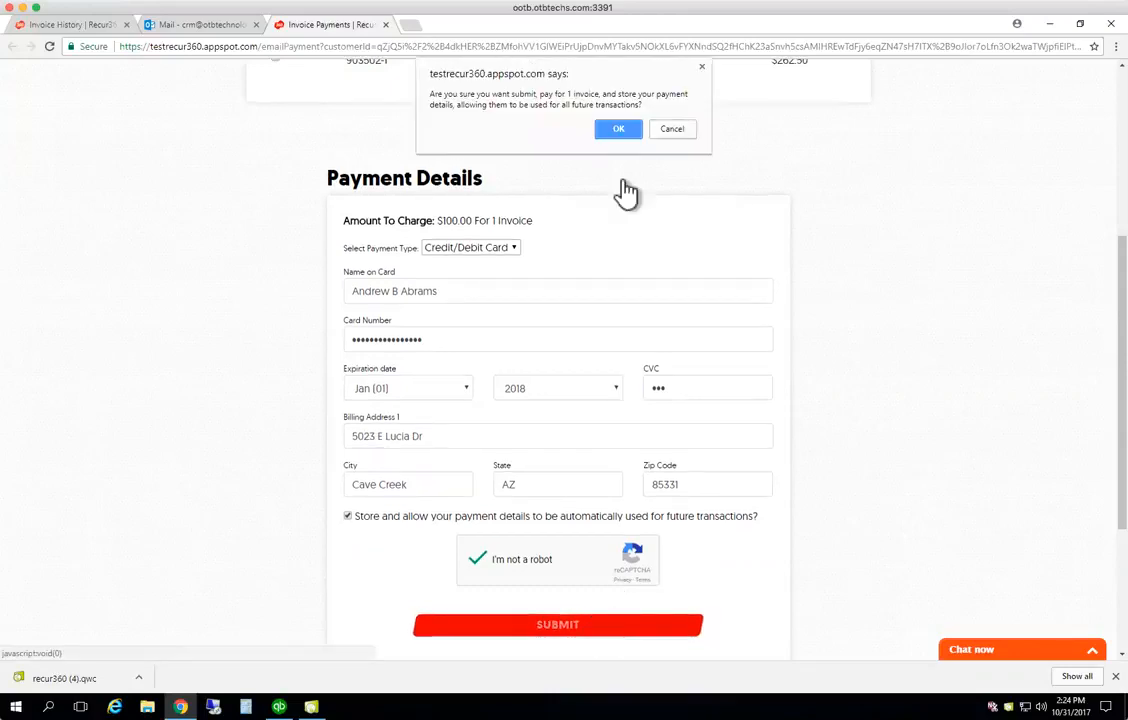
pyautogui.click(620, 130)
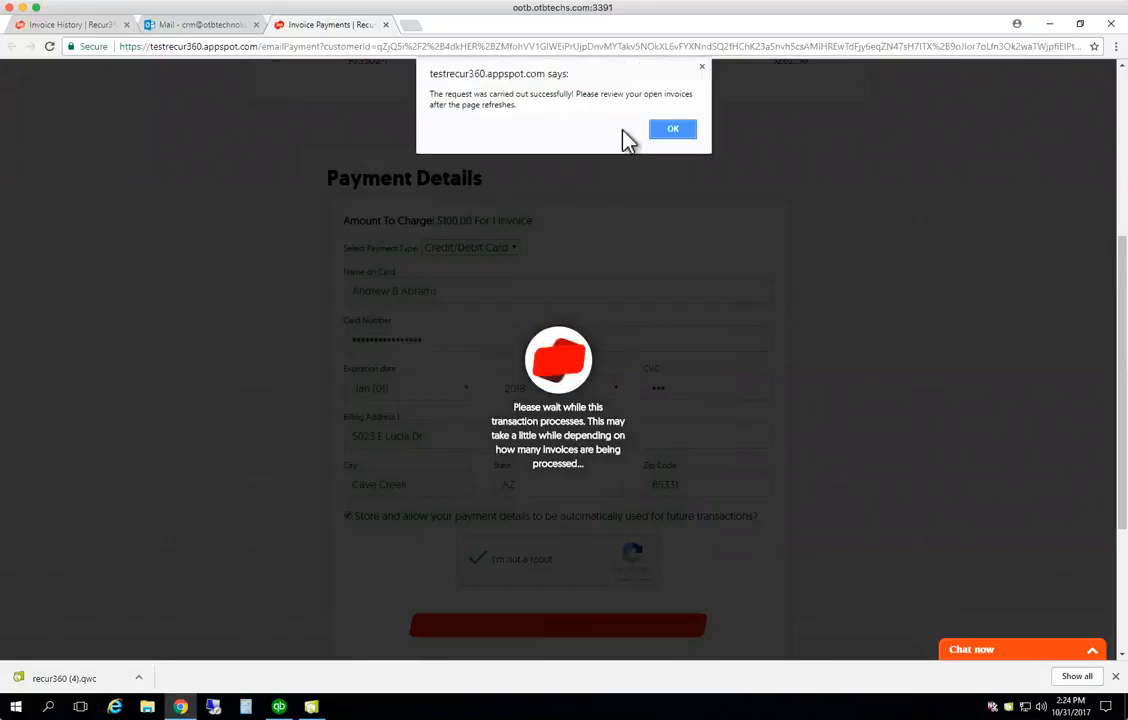
pyautogui.click(677, 131)
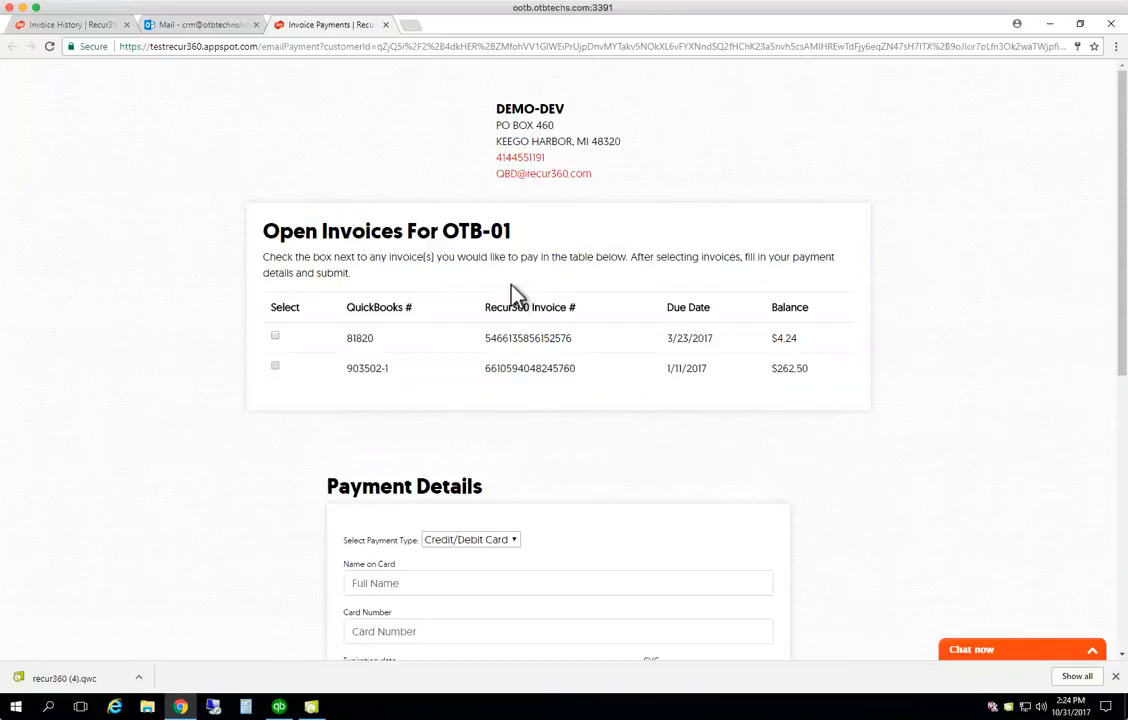
# Open the 'OTB-01 - Invoice #80645 - Paid' email and preview invoice-80645.pdf showing $0.00 due
pyautogui.click(387, 25)
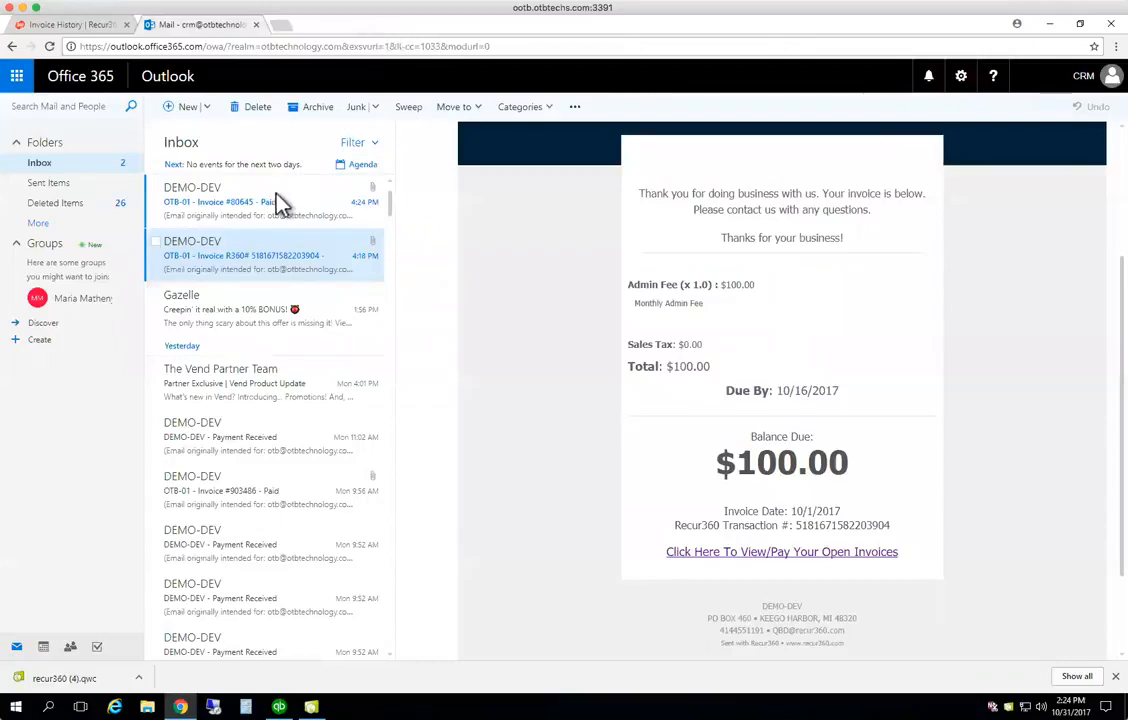
pyautogui.click(283, 203)
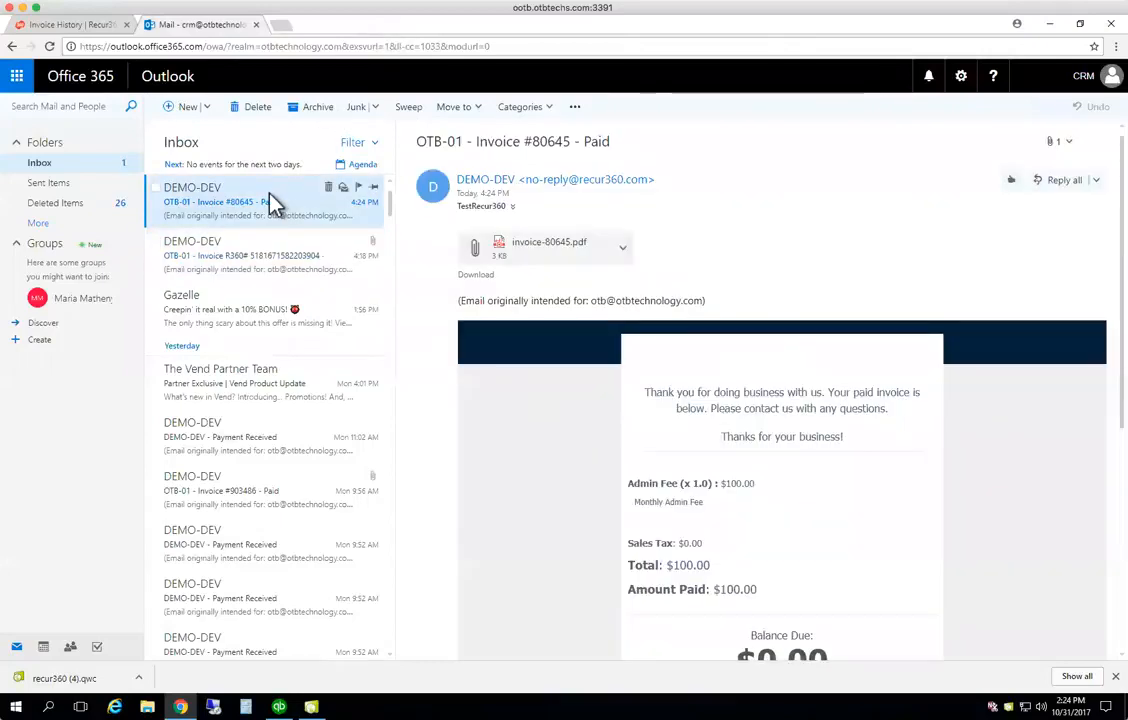
pyautogui.scroll(-1, 793, 460)
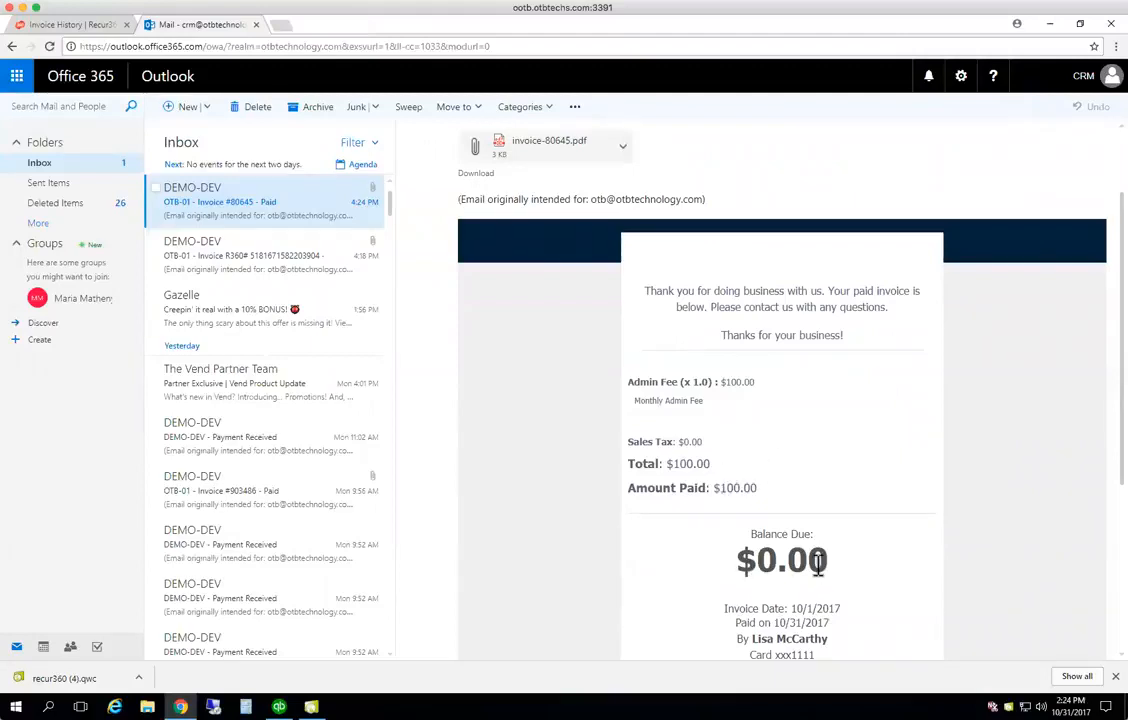
pyautogui.scroll(-1, 818, 565)
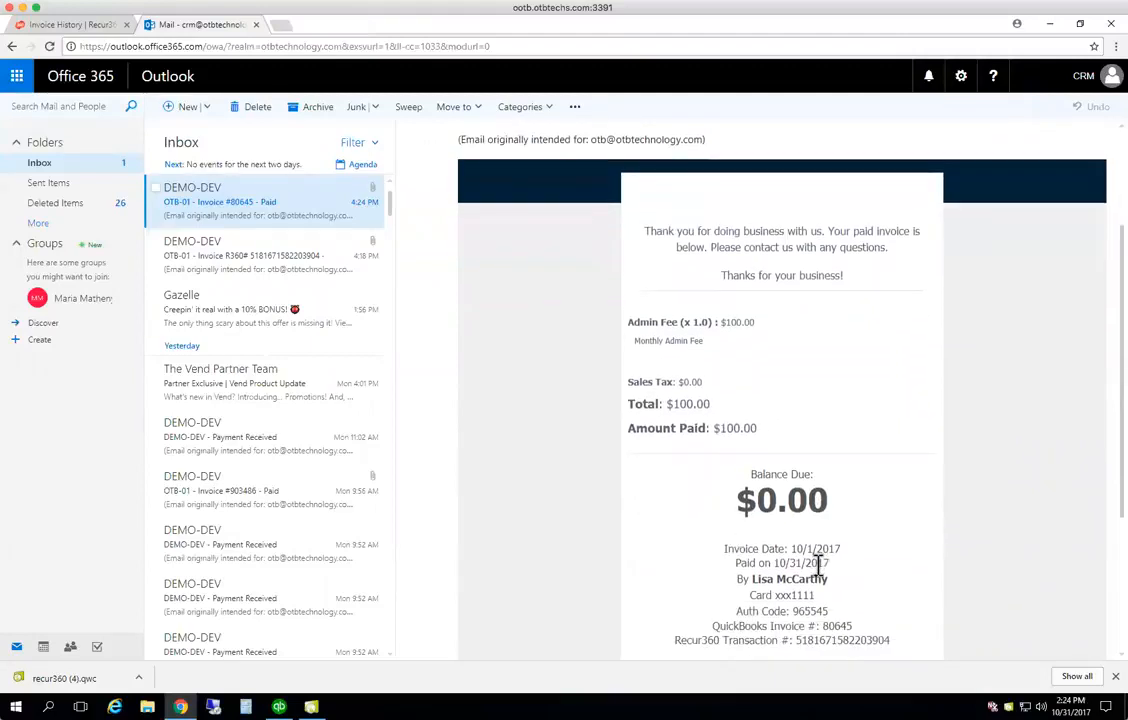
pyautogui.scroll(2, 818, 565)
pyautogui.click(622, 250)
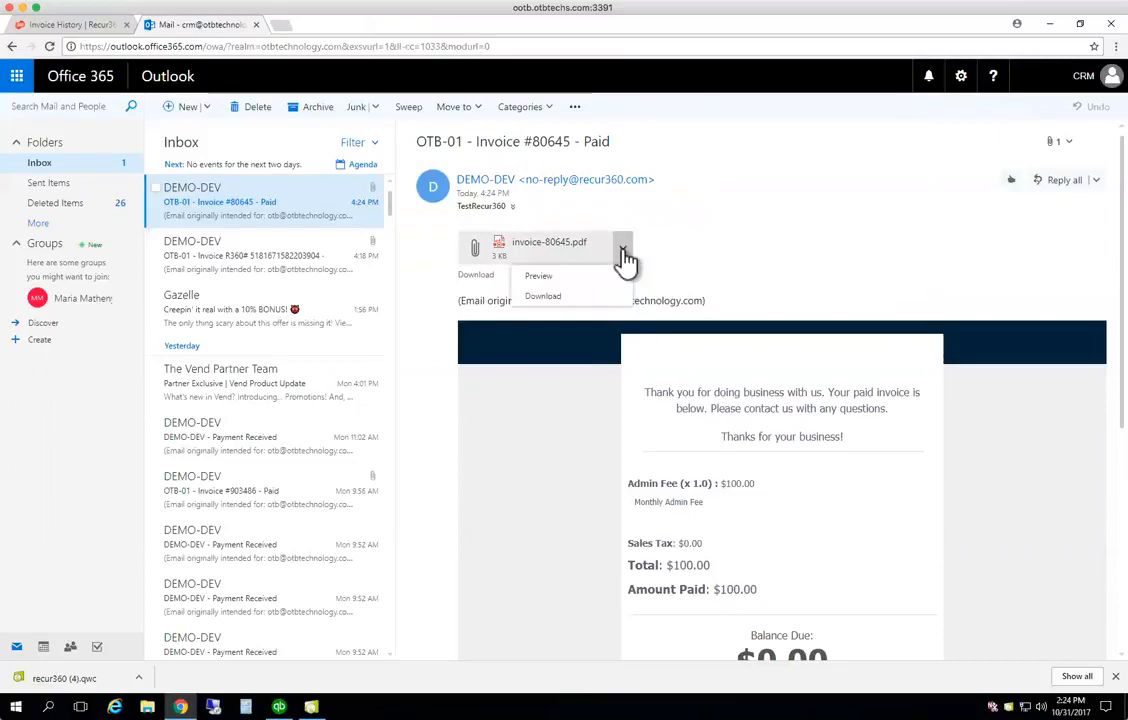
pyautogui.click(557, 279)
pyautogui.scroll(-3, 586, 402)
pyautogui.scroll(3, 586, 402)
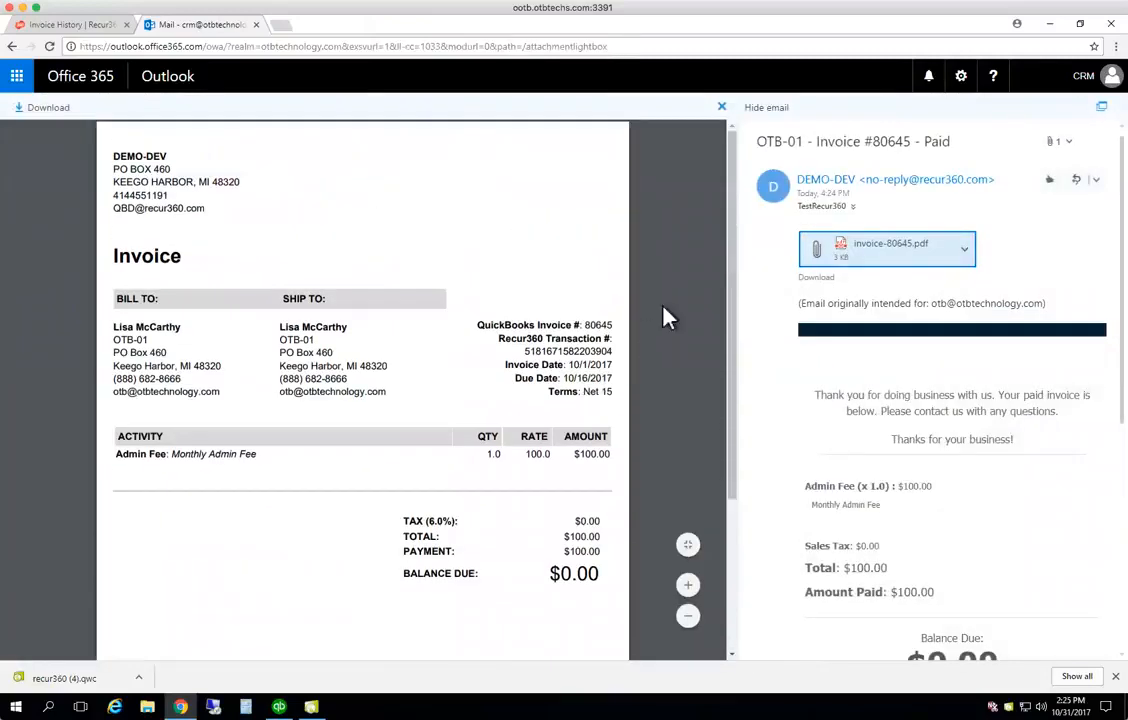
pyautogui.click(722, 107)
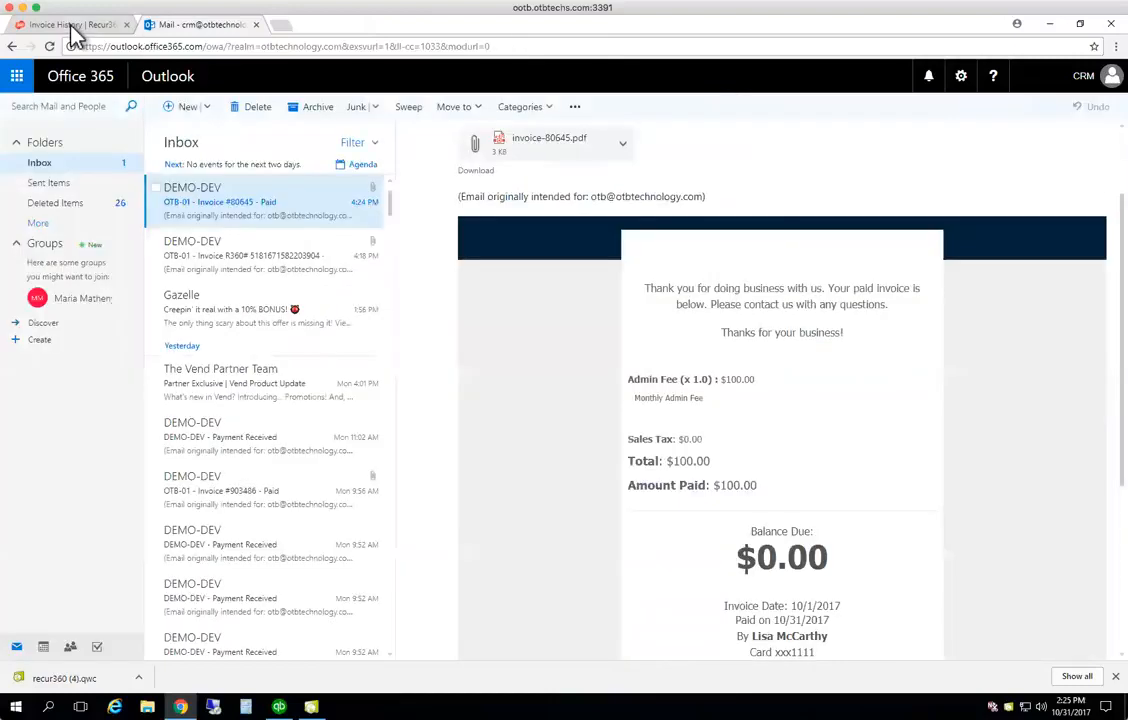
pyautogui.click(70, 26)
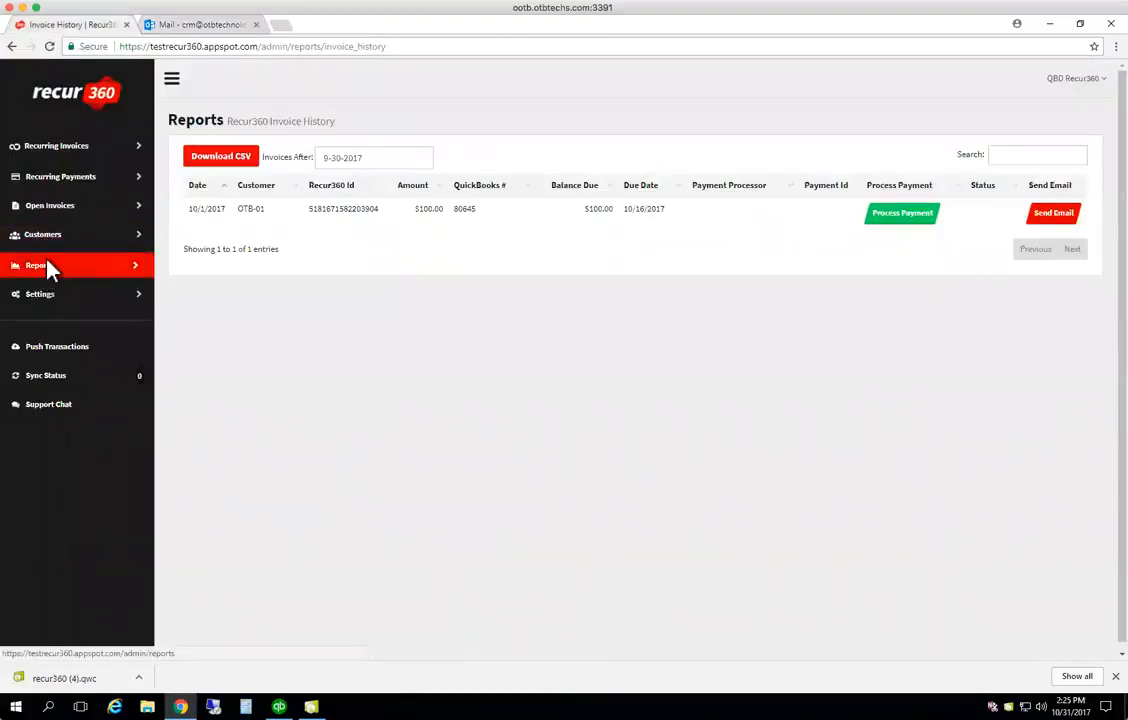
# Refresh R360 Invoice History to confirm invoice 80645 shows $0.00 balance paid via intuit, then view Sync Status
pyautogui.click(47, 263)
pyautogui.click(243, 188)
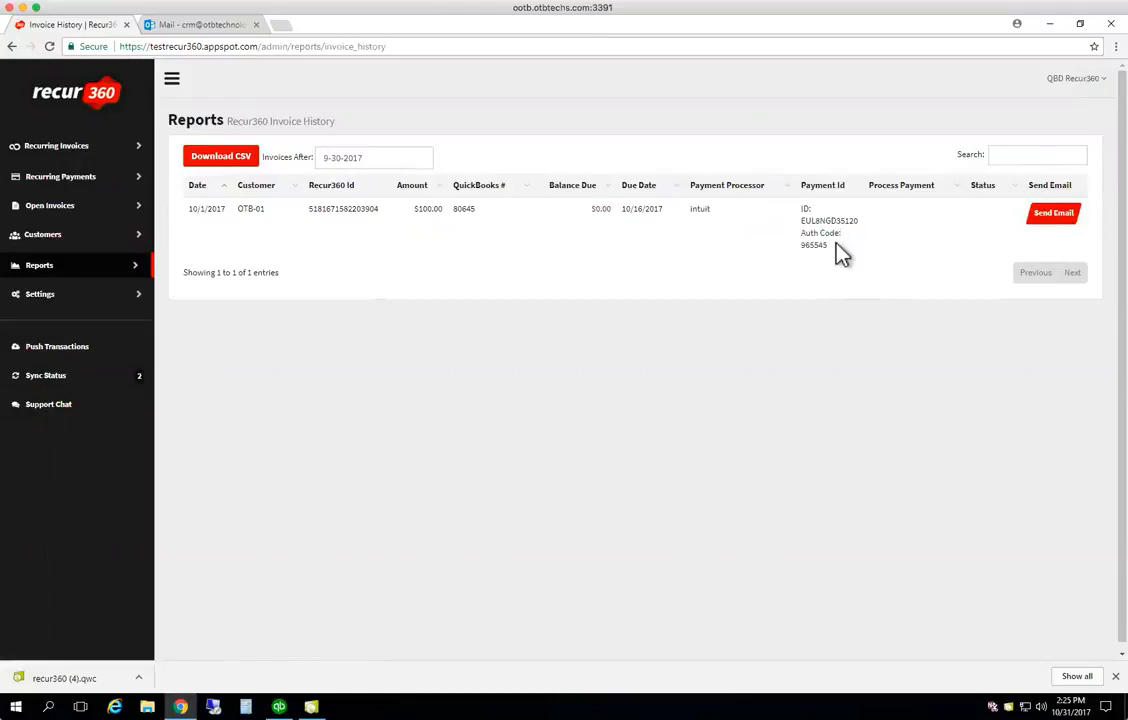
pyautogui.click(58, 380)
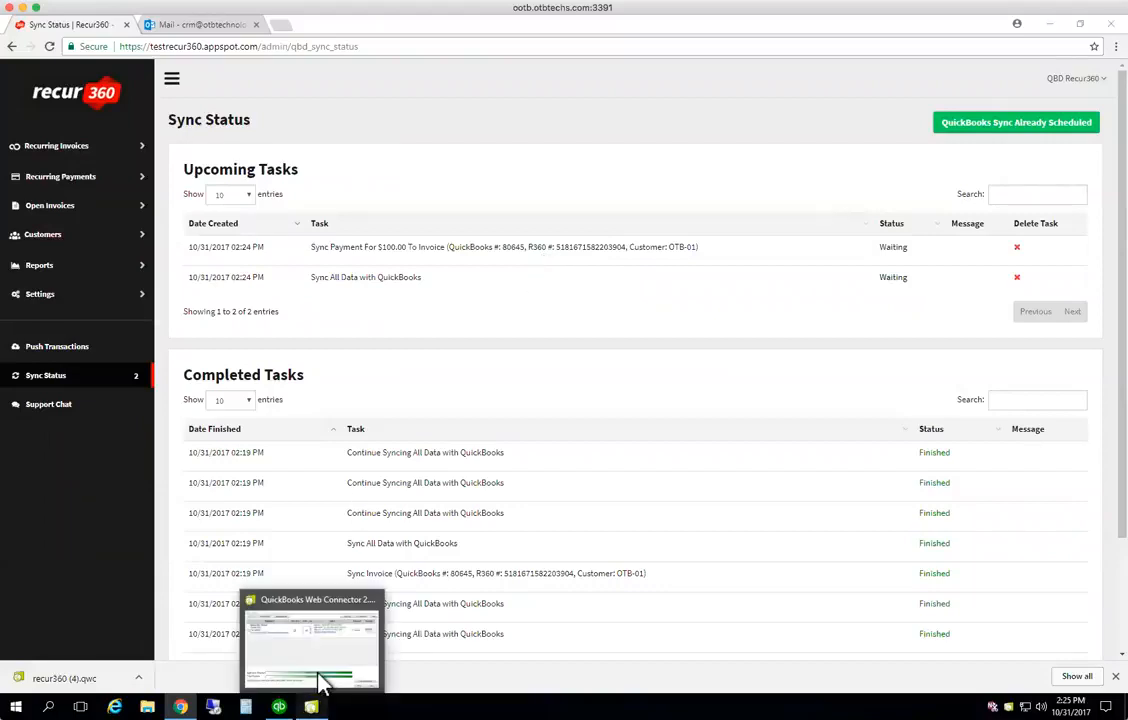
# Run the Recur360 update in QuickBooks Web Connector, then return to QuickBooks Desktop
pyautogui.click(321, 684)
pyautogui.click(705, 338)
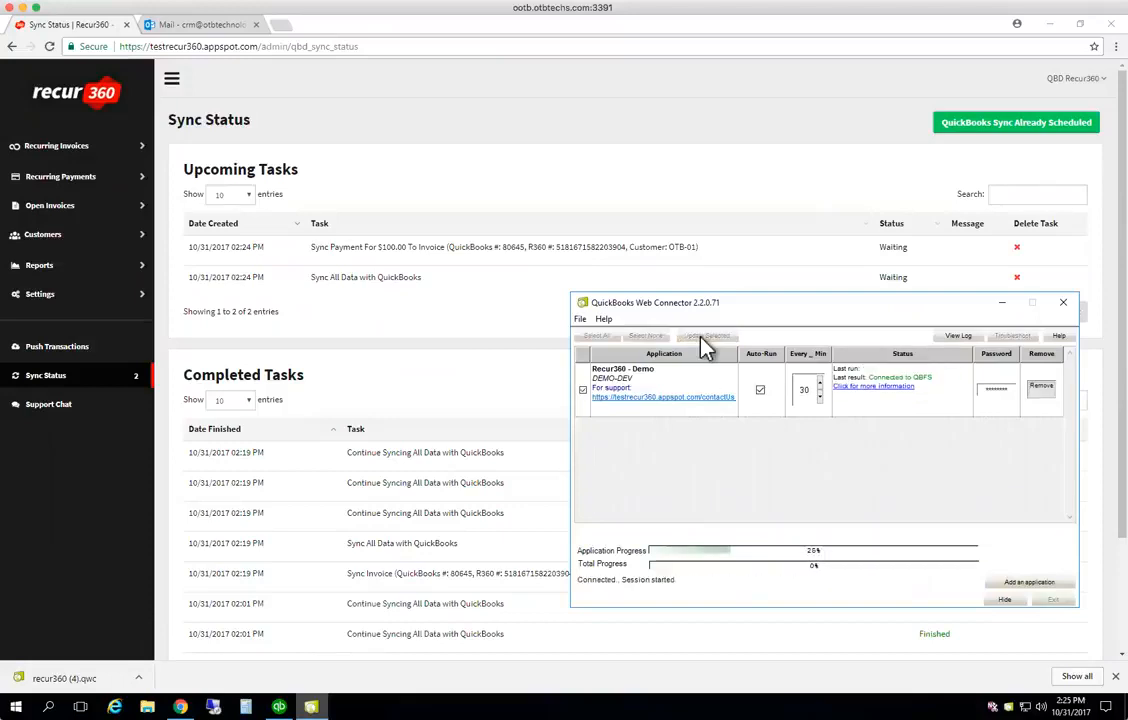
pyautogui.click(281, 683)
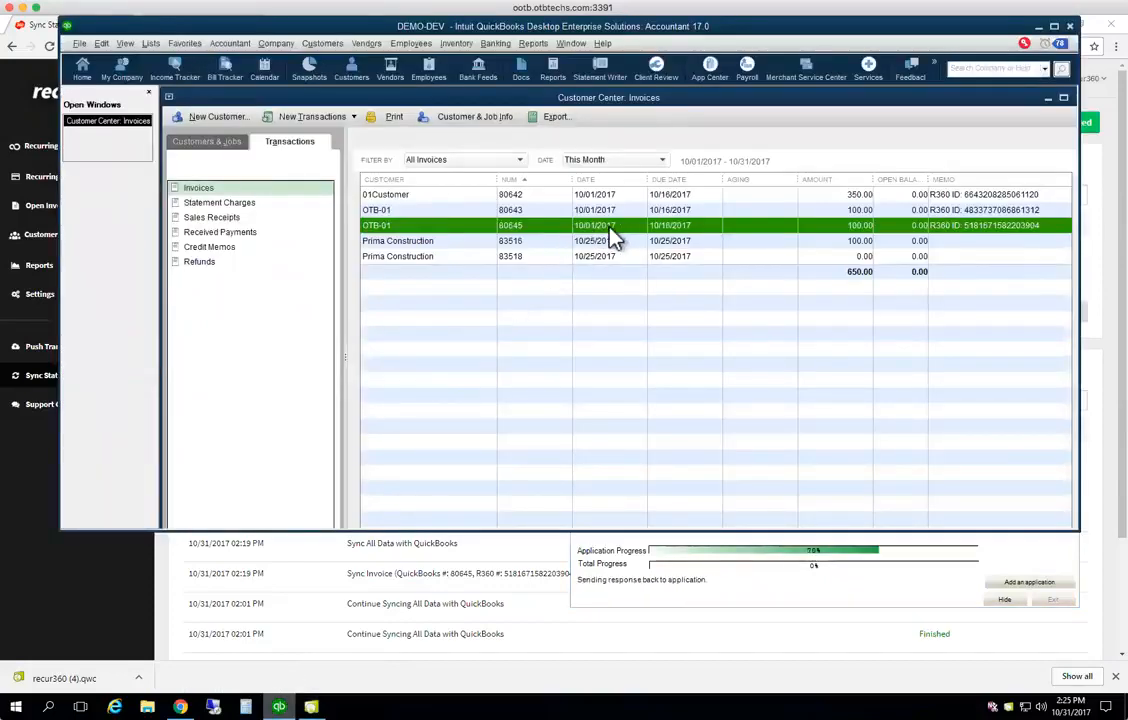
# List Received Payments in the Customer Center filtered to This Month
pyautogui.click(234, 234)
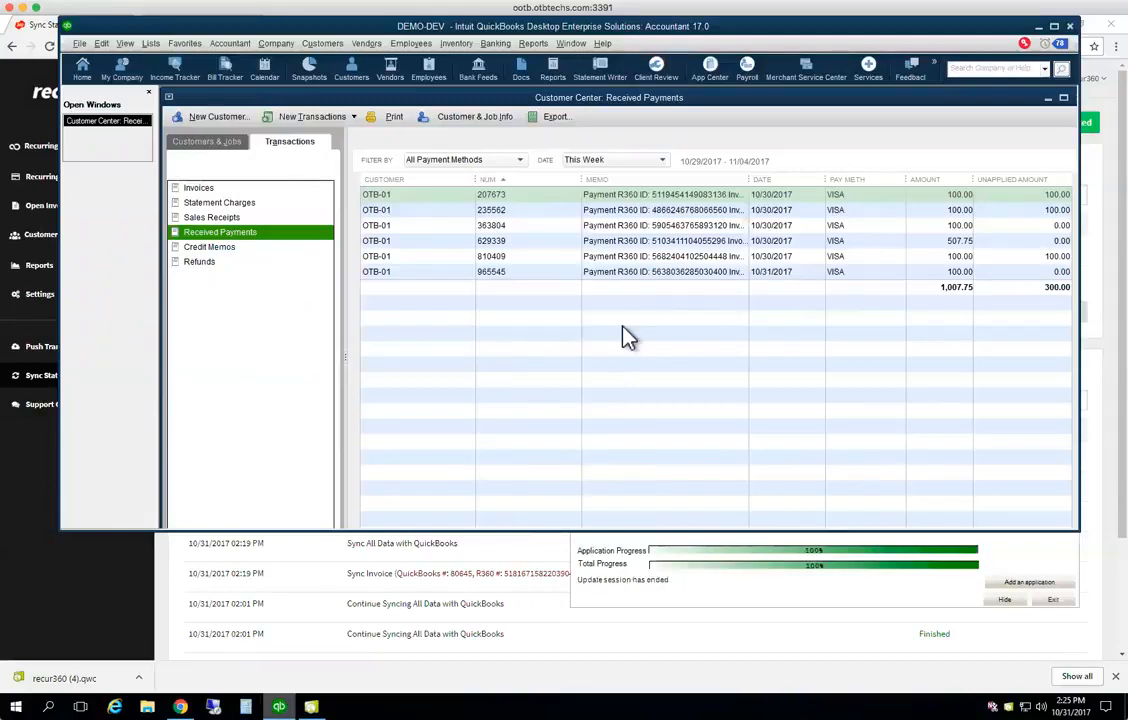
pyautogui.click(622, 159)
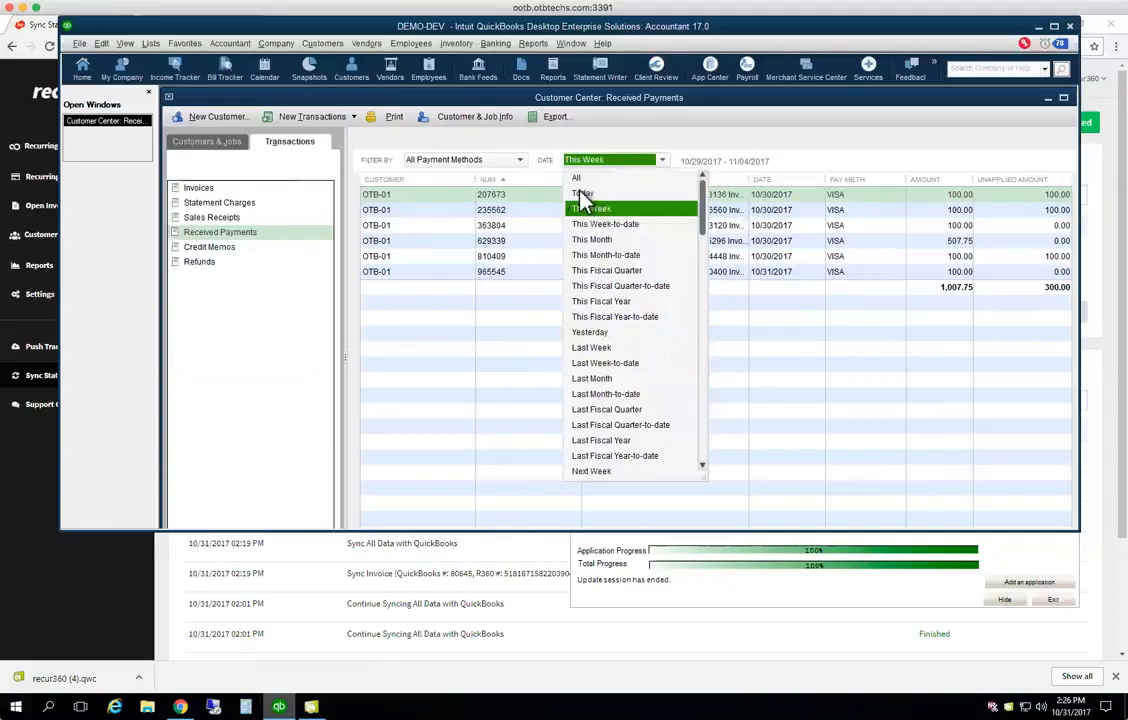
pyautogui.click(594, 240)
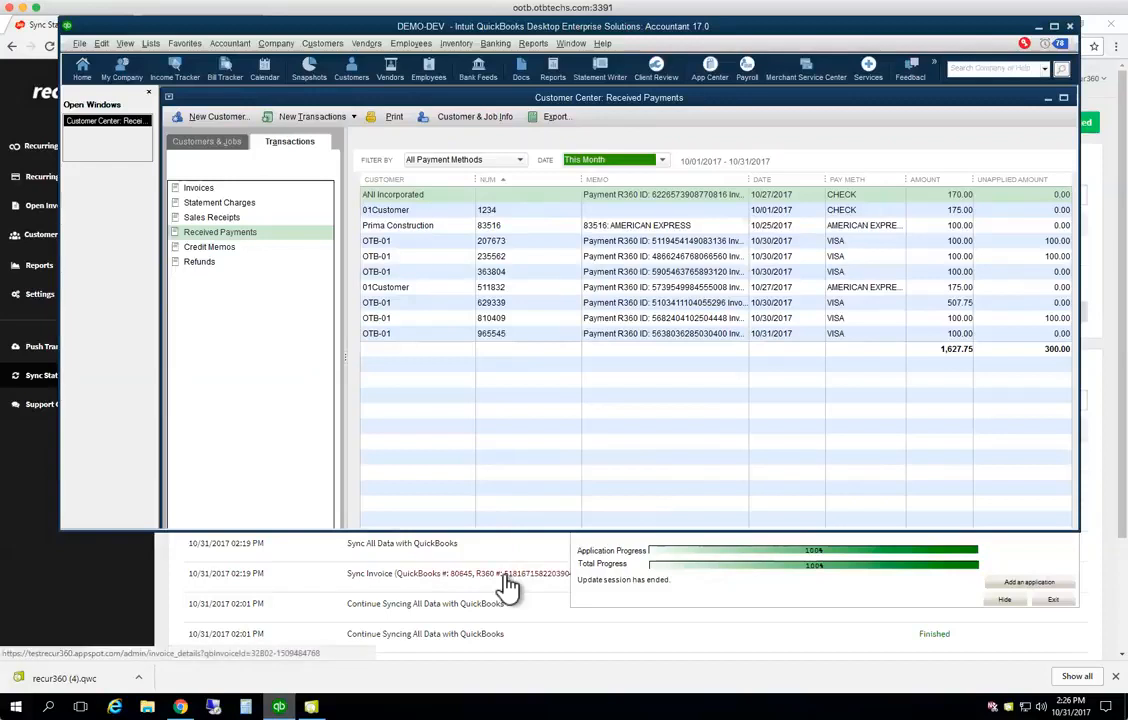
# Search the Customers & Jobs list for 'otb-01', widen the Name column, and open OTB-01's record
pyautogui.click(241, 238)
pyautogui.click(196, 143)
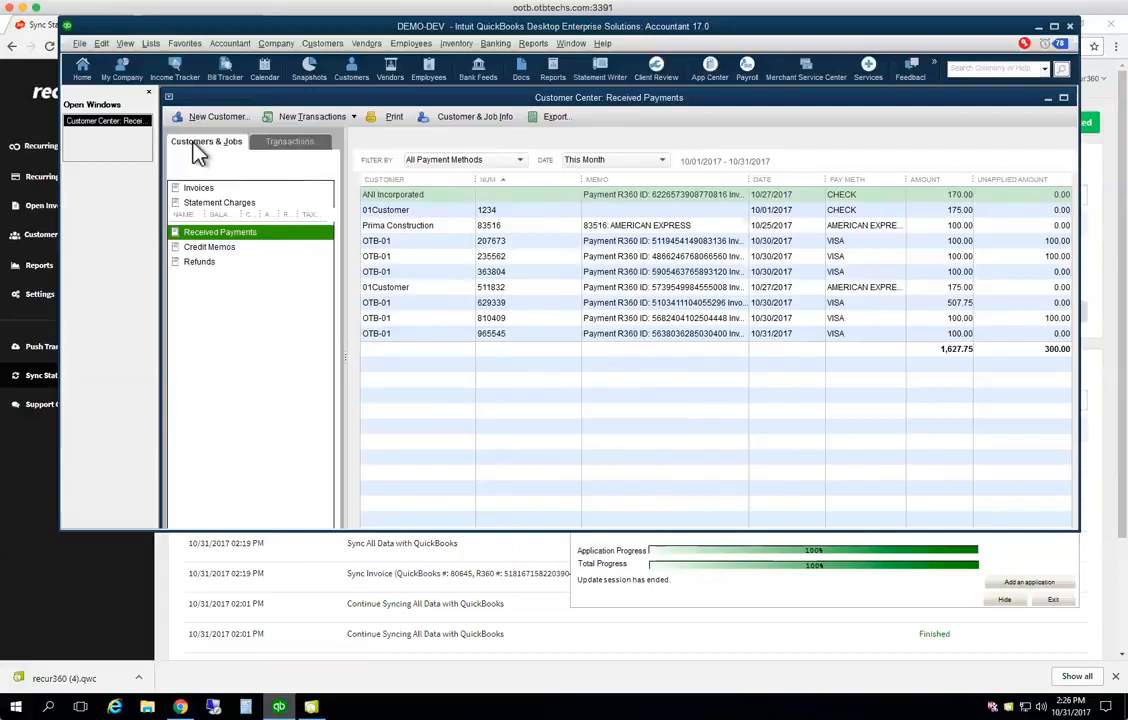
pyautogui.click(198, 189)
pyautogui.write('otb-01')
pyautogui.click(297, 189)
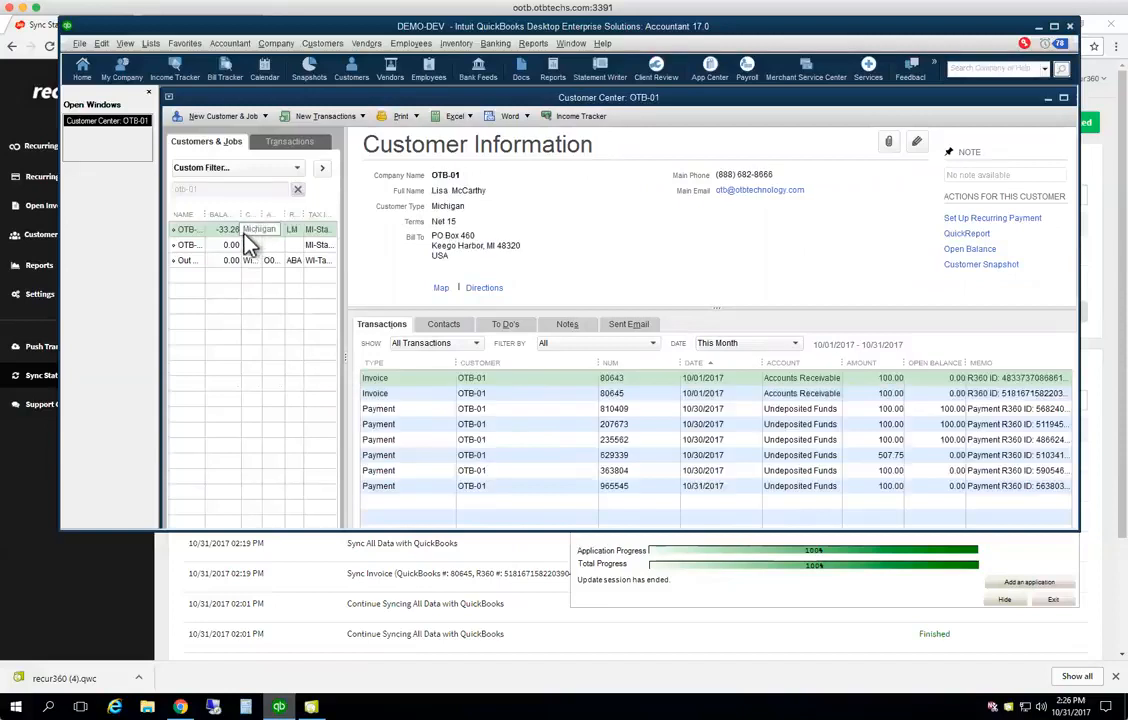
pyautogui.moveTo(206, 214); pyautogui.dragTo(240, 214)
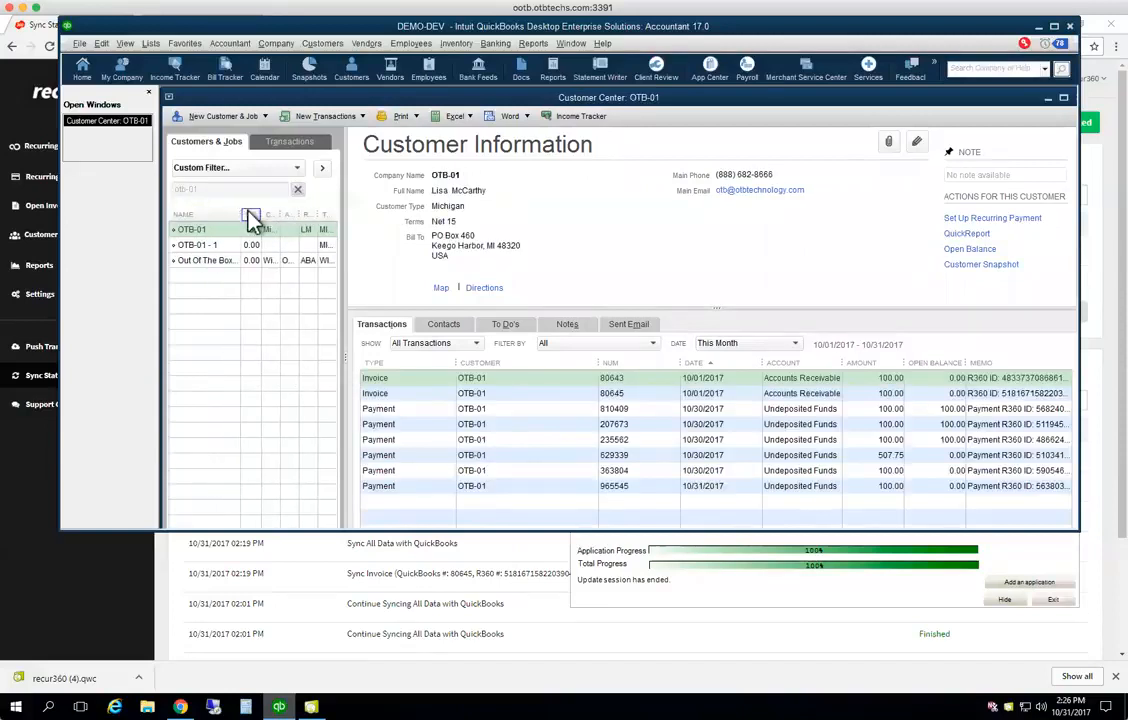
pyautogui.click(241, 232)
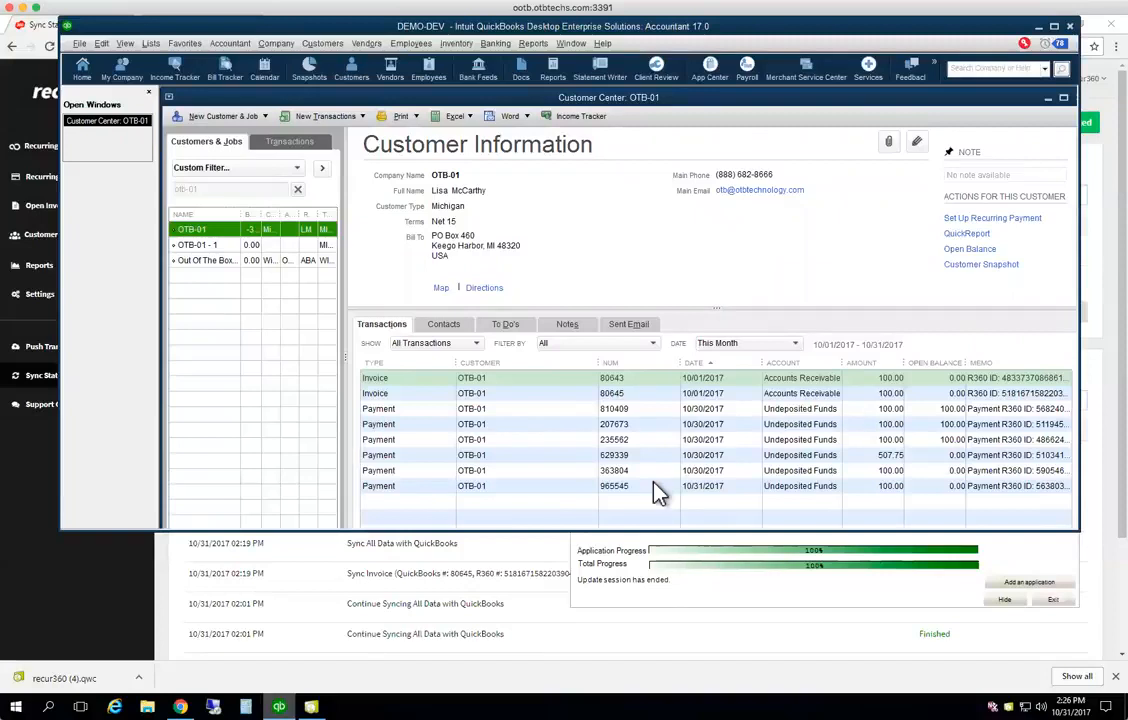
# Confirm the payment sync finished, then open OTB-01's invoice 80645 showing $100.00 paid, $0.00 due
pyautogui.click(552, 565)
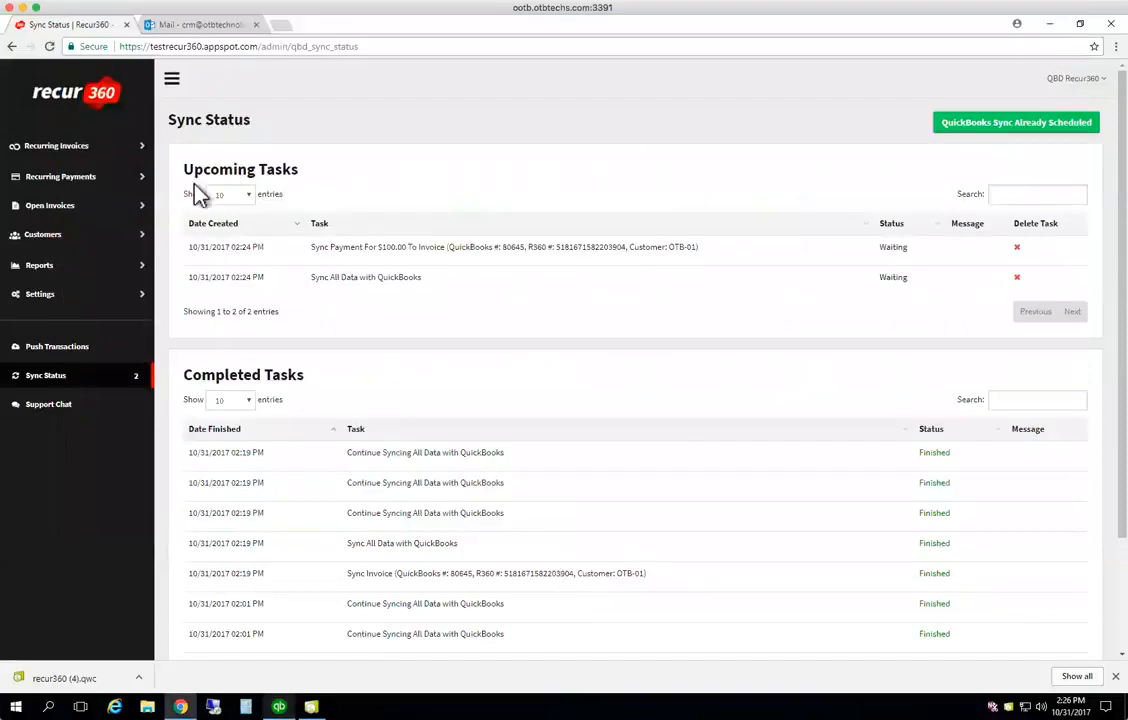
pyautogui.click(45, 379)
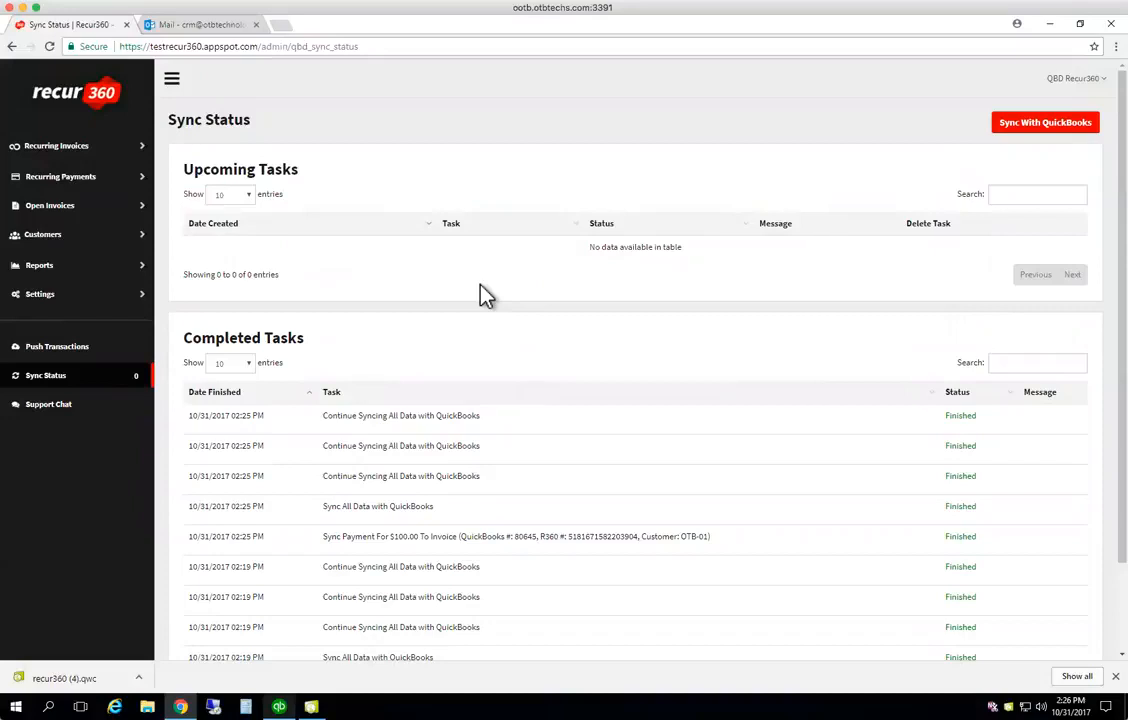
pyautogui.click(50, 238)
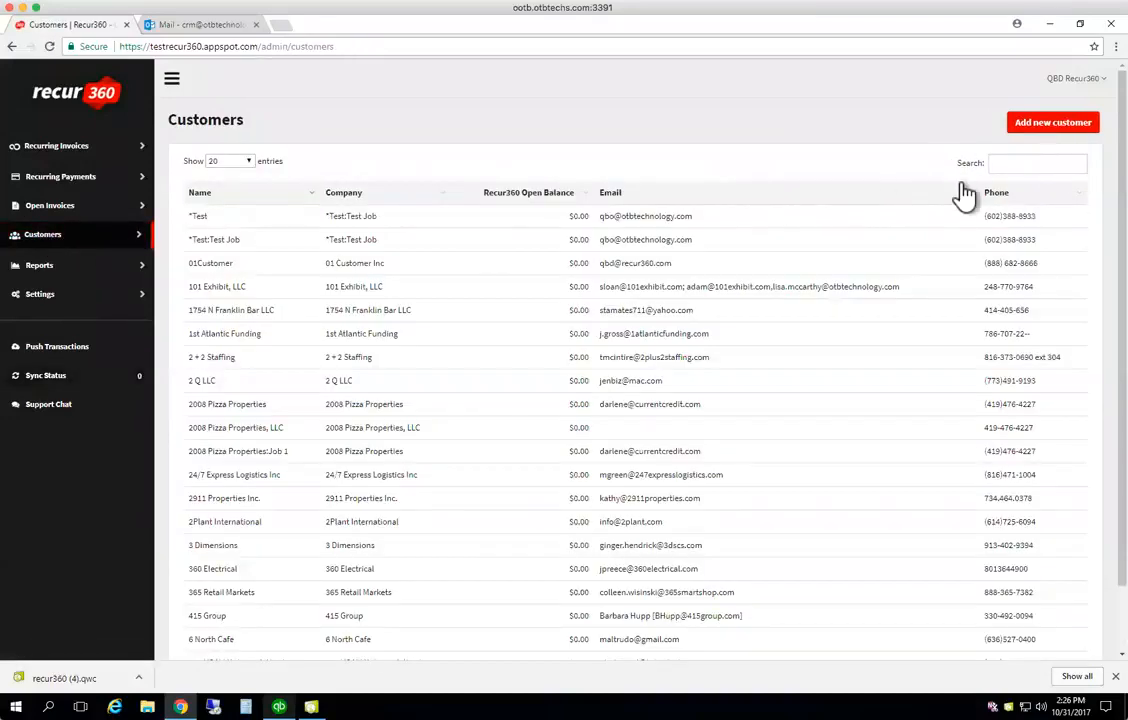
pyautogui.click(1018, 162)
pyautogui.write('otb-01')
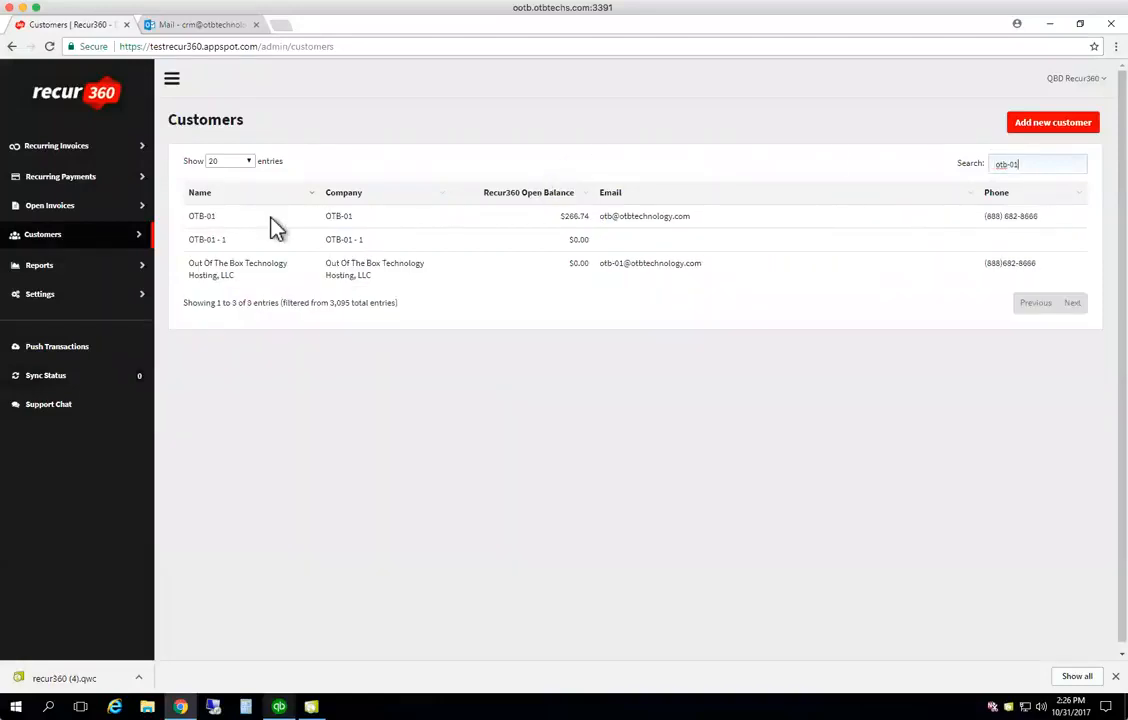
pyautogui.click(203, 218)
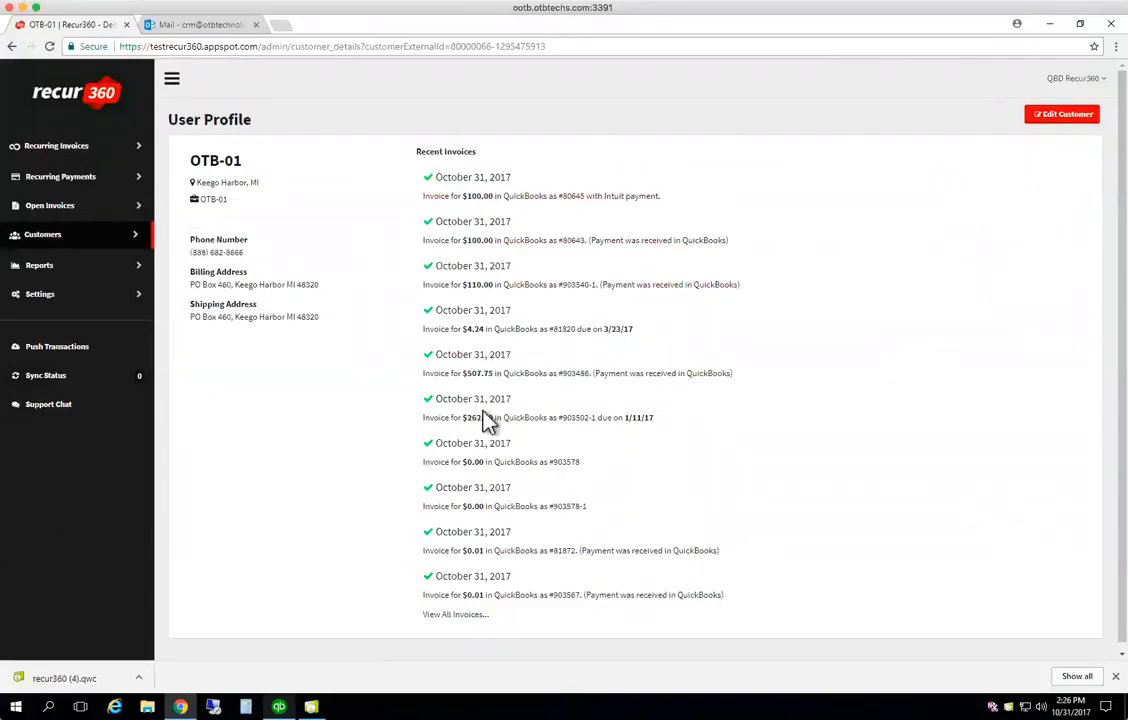
pyautogui.click(446, 198)
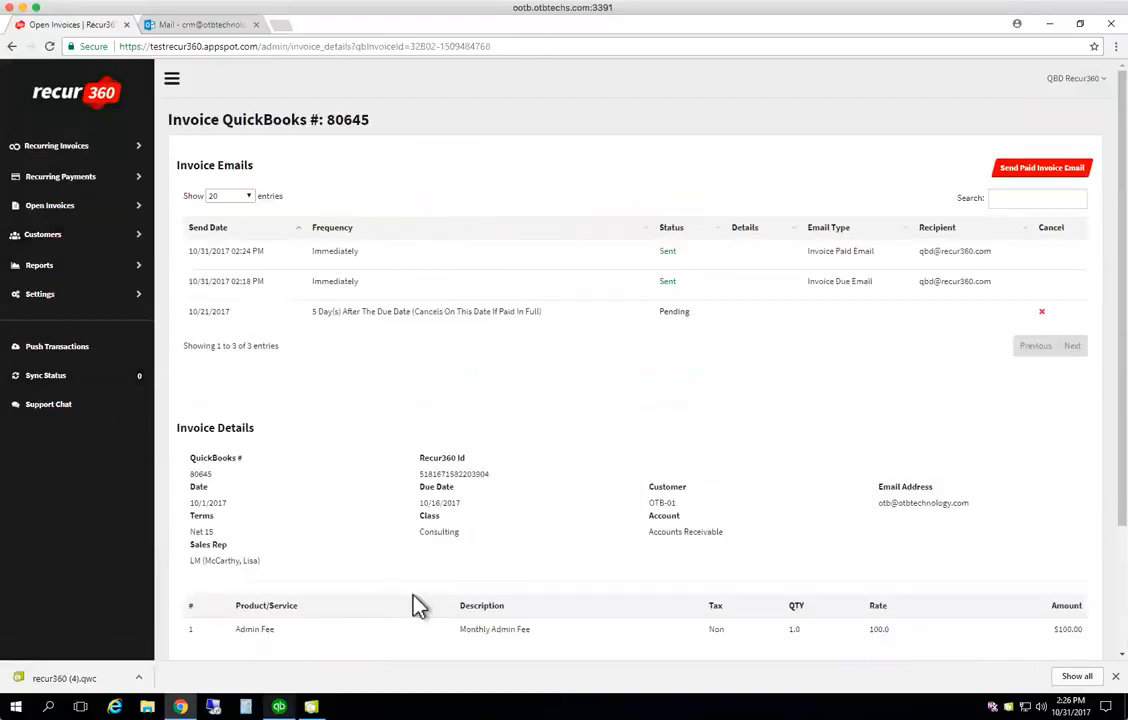
pyautogui.scroll(-3, 416, 605)
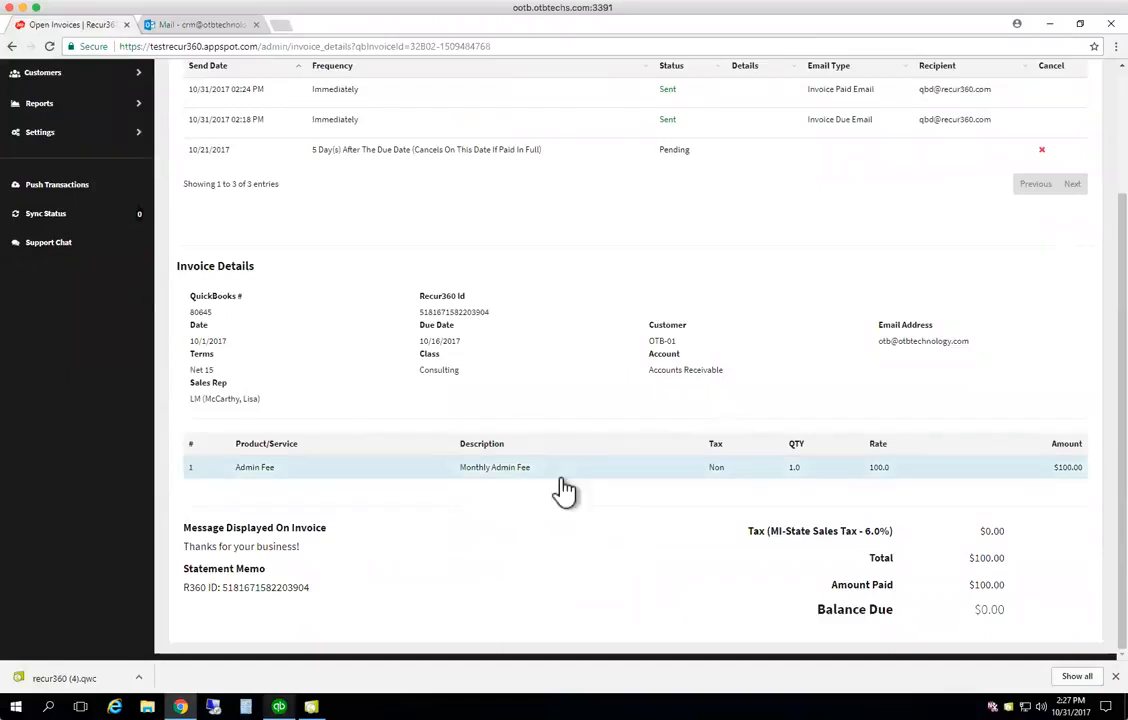
pyautogui.scroll(3, 565, 487)
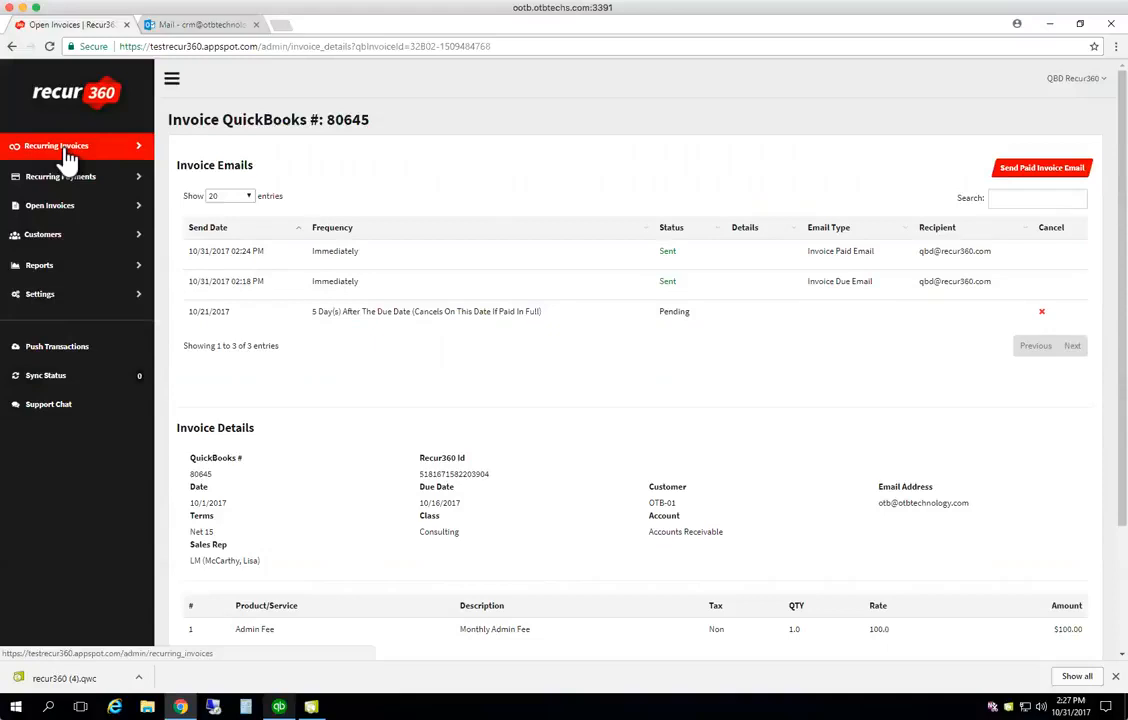
# Review the R360 Invoice, Payment and Email History reports, seeing invoice 80645's Due and Paid emails sent
pyautogui.click(50, 266)
pyautogui.click(322, 190)
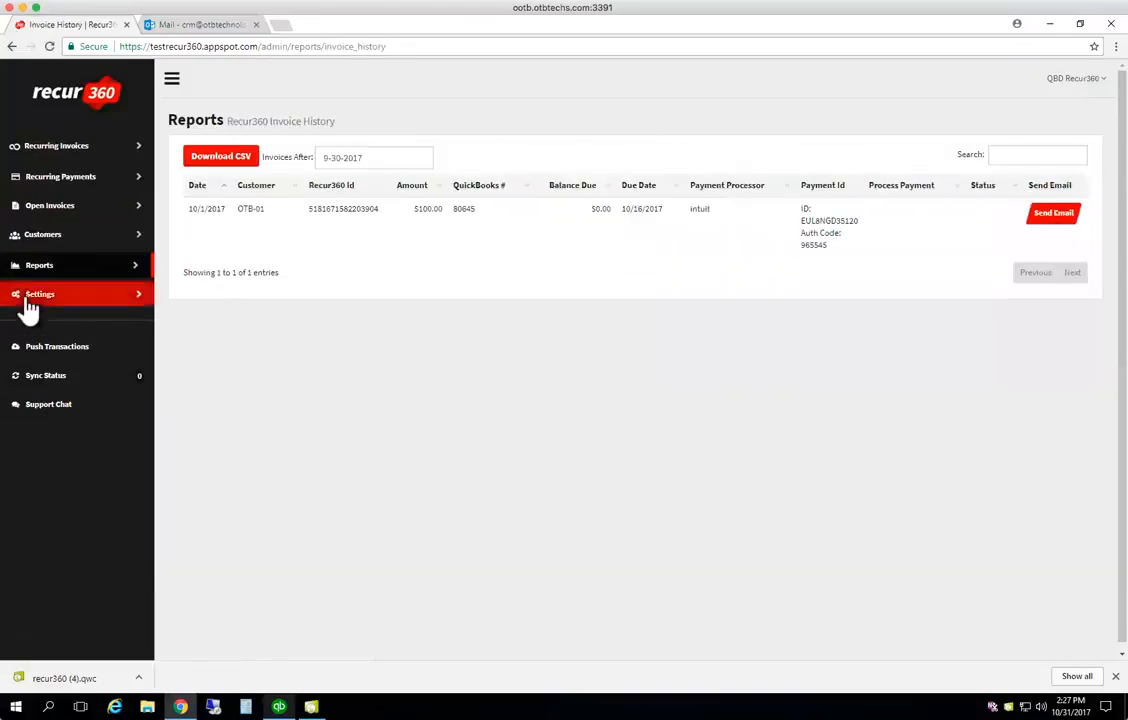
pyautogui.click(15, 266)
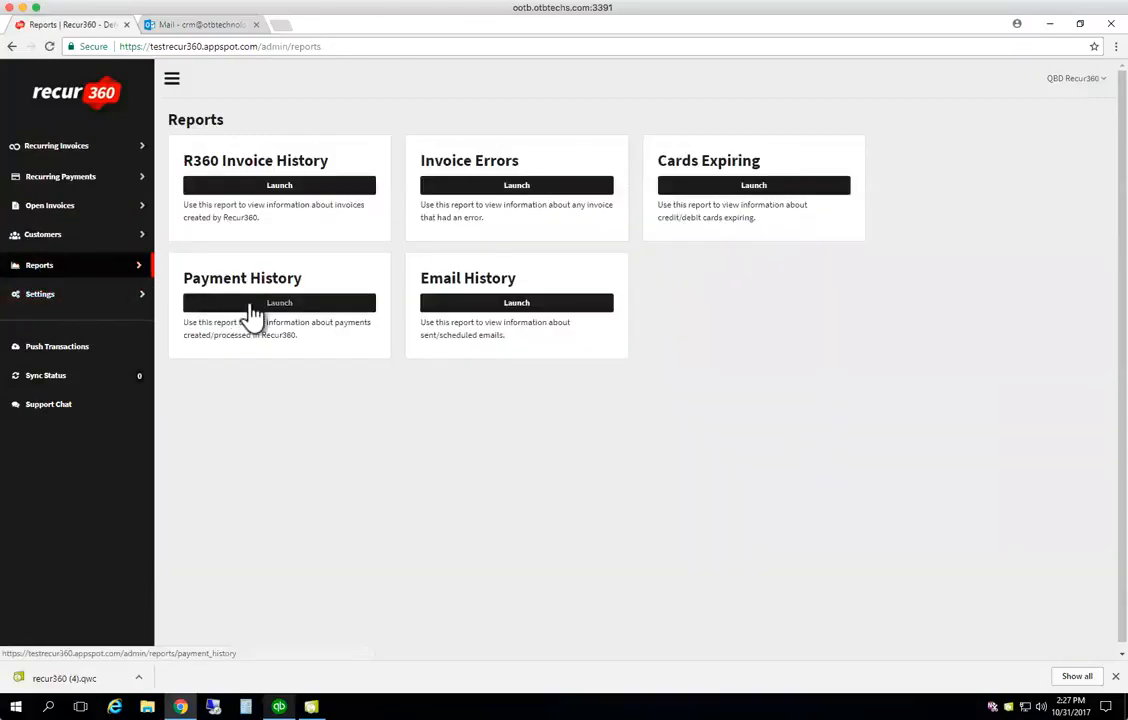
pyautogui.click(252, 305)
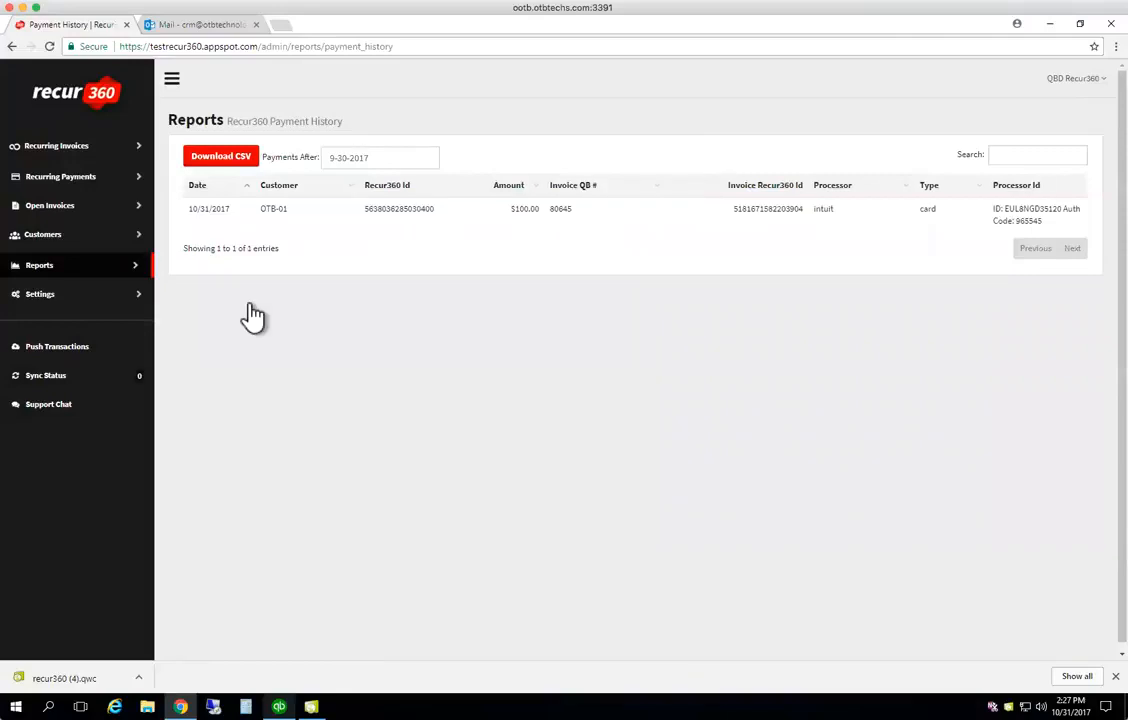
pyautogui.click(40, 268)
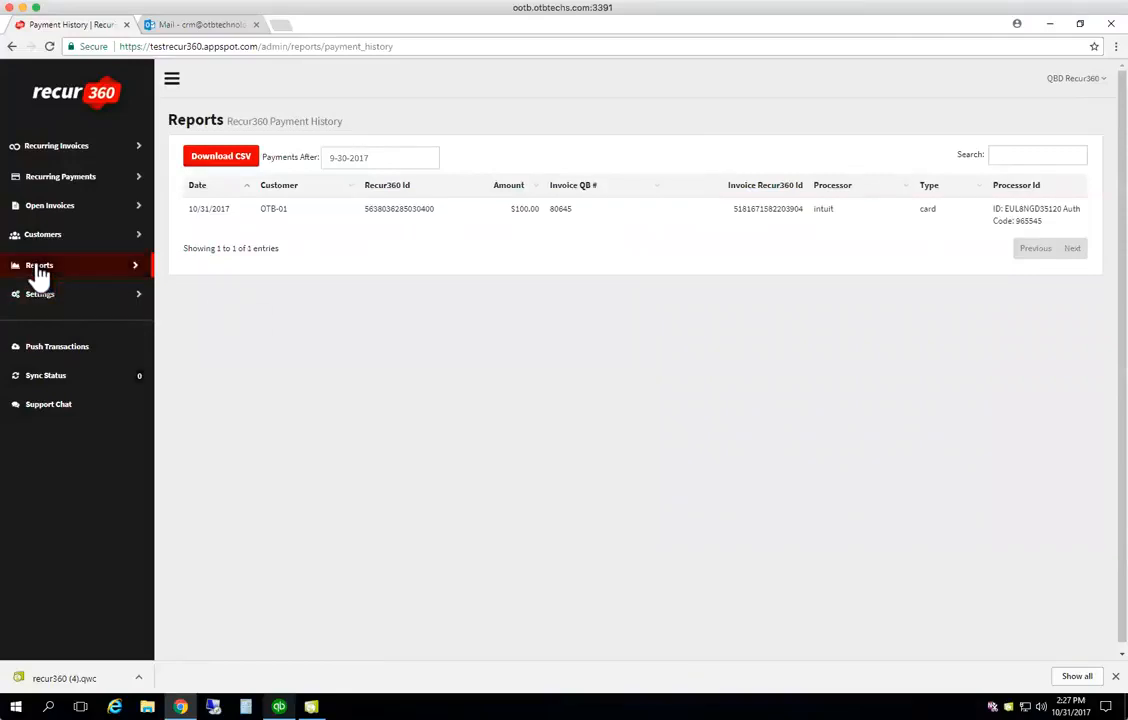
pyautogui.click(528, 303)
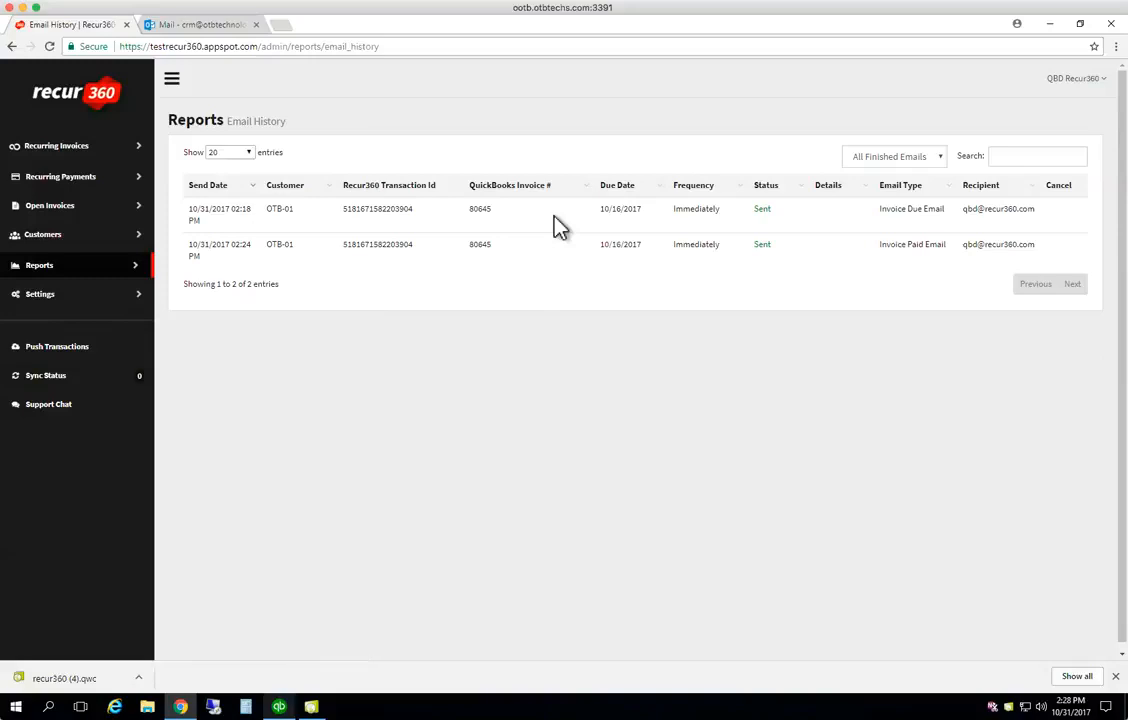
pyautogui.click(62, 186)
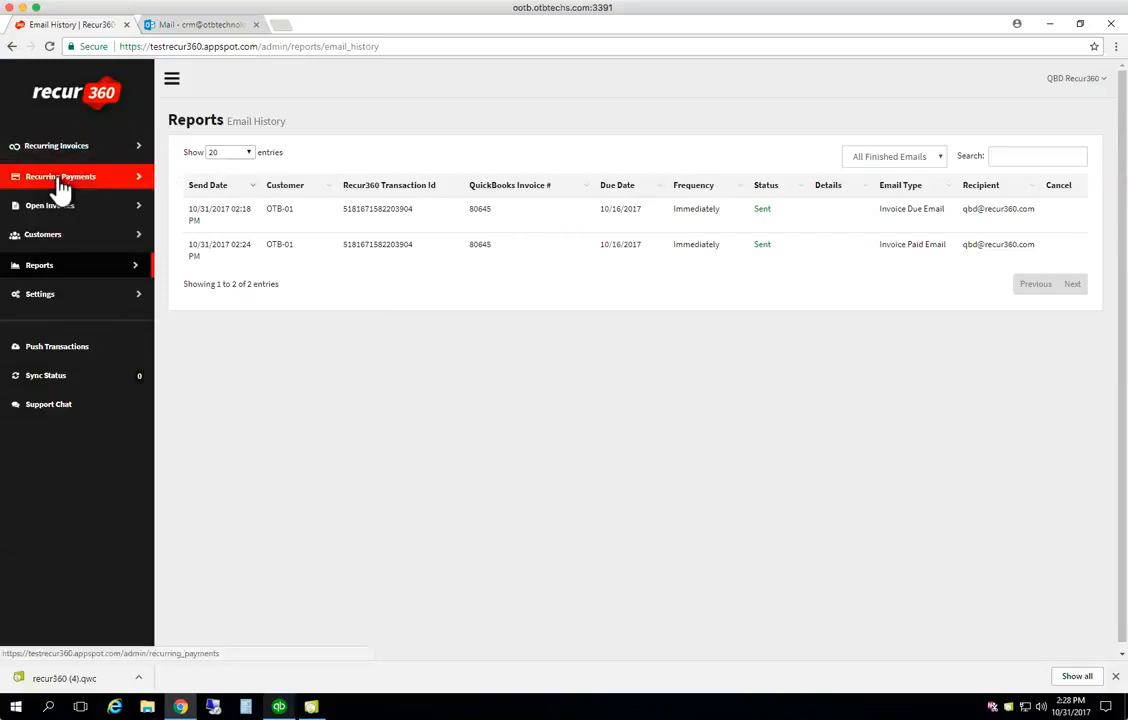